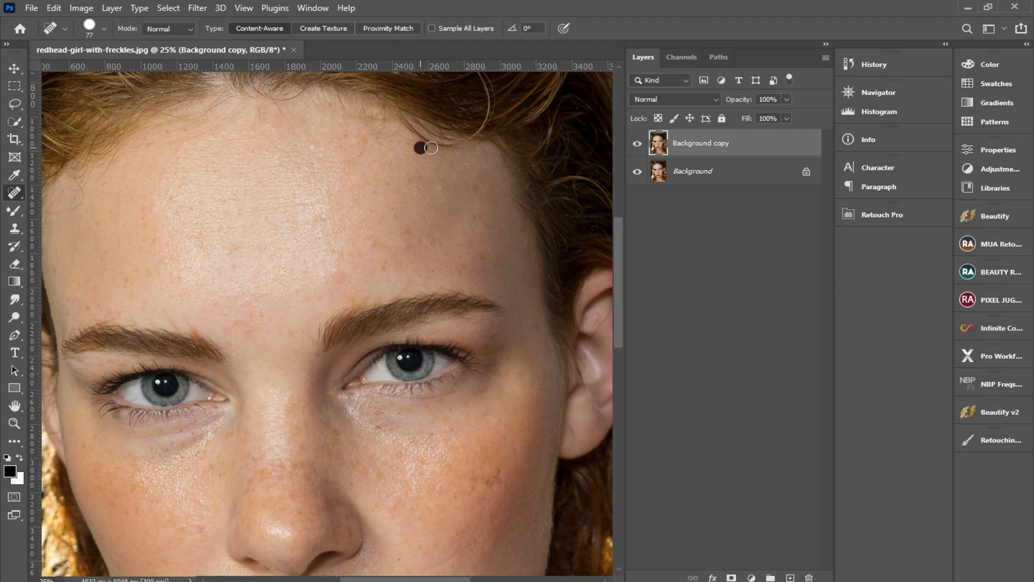
Step: Remove the blemishes on the upper forehead, between the eyebrows and above the left eyebrow with the Spot Healing Brush
click(389, 127)
click(354, 161)
scroll(127, 292, left, 2)
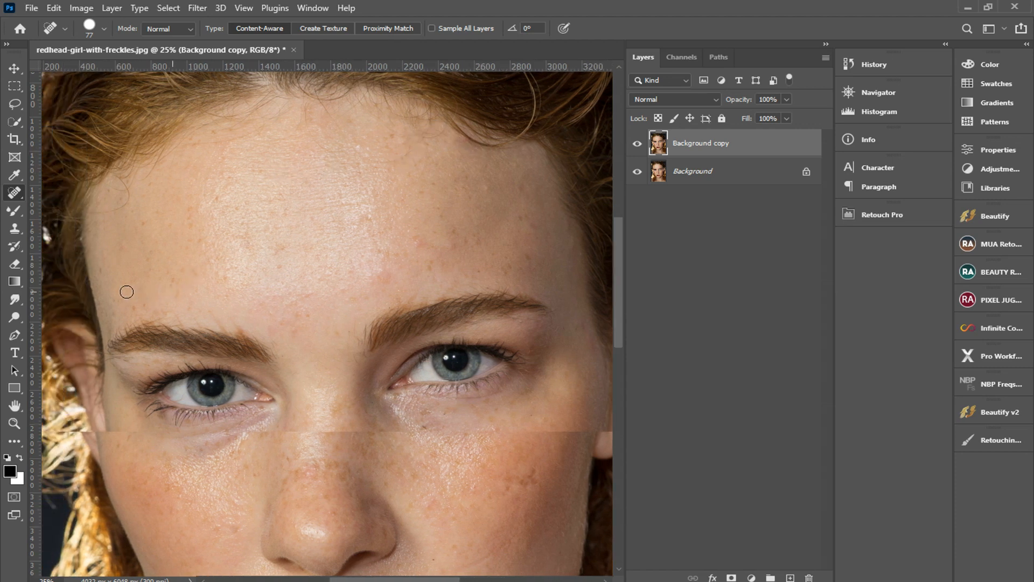
scroll(304, 359, down, 2)
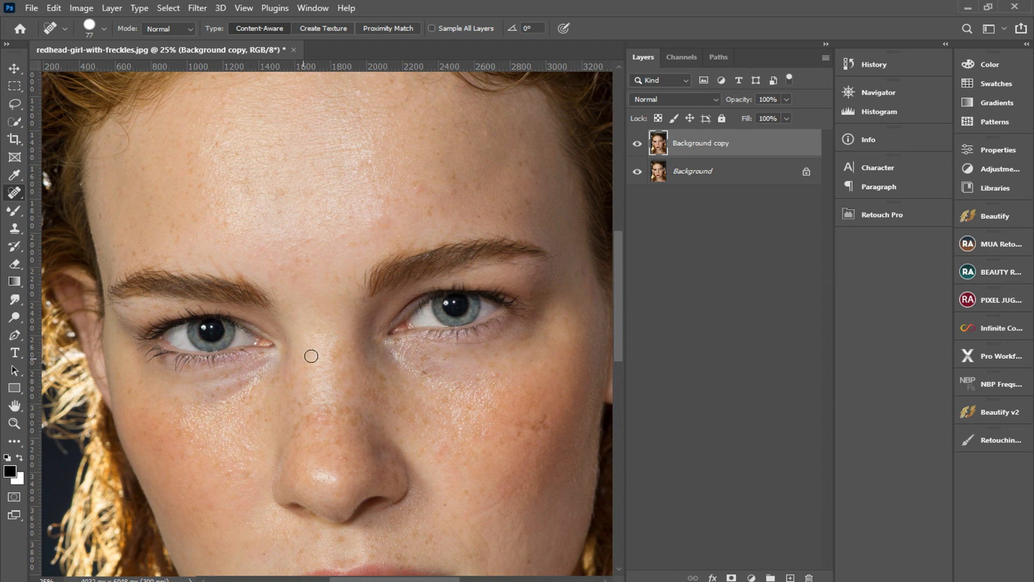
click(338, 278)
click(164, 260)
click(150, 256)
click(134, 253)
click(175, 227)
click(195, 218)
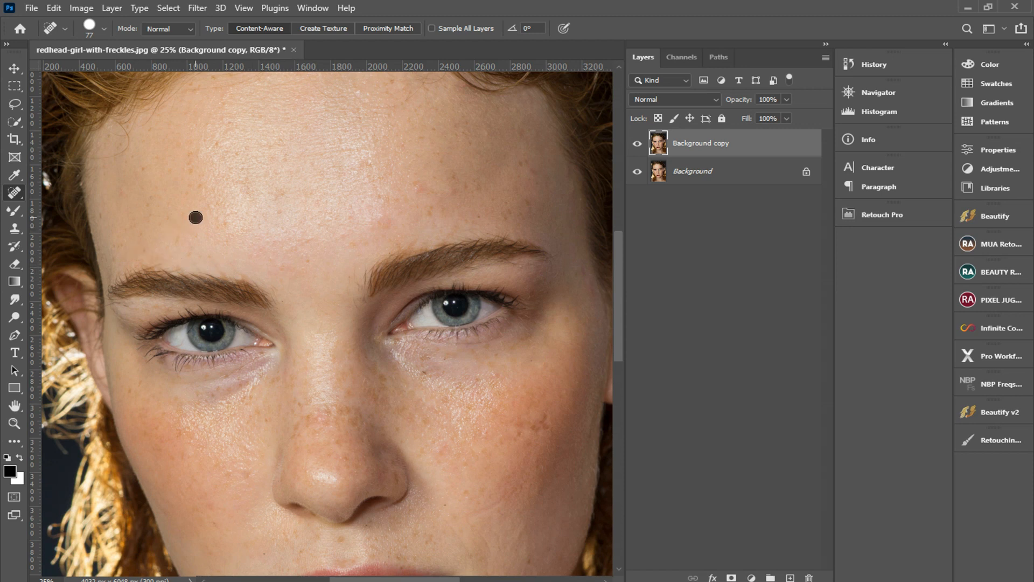
Step: Spot-heal the remaining blemishes on the forehead above the right eyebrow and near the right temple
click(407, 245)
click(429, 213)
click(525, 164)
Step: Spot-heal the dark freckle cluster on the right cheek and the blemishes on the nose
scroll(510, 506, down, 3)
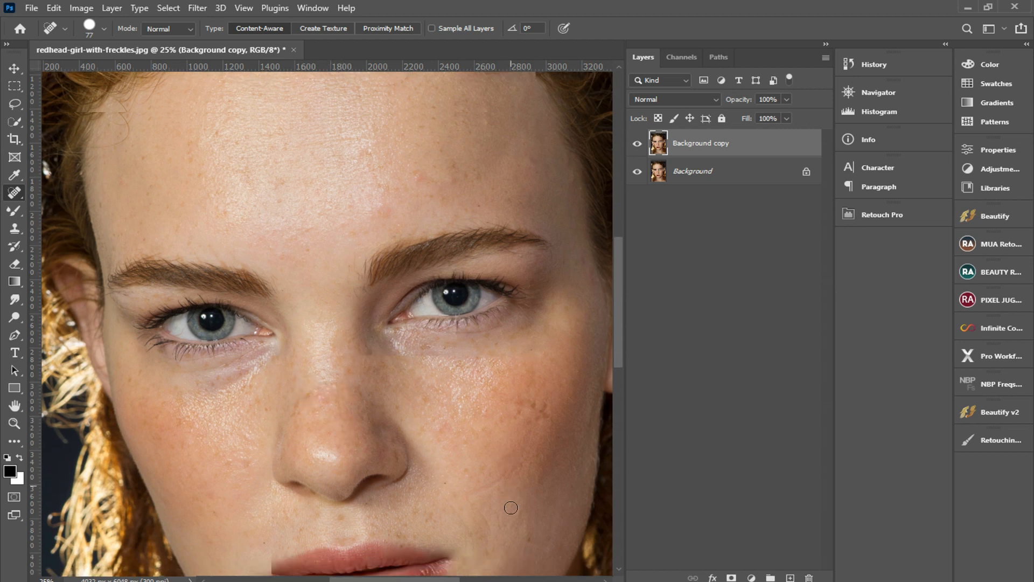
click(527, 338)
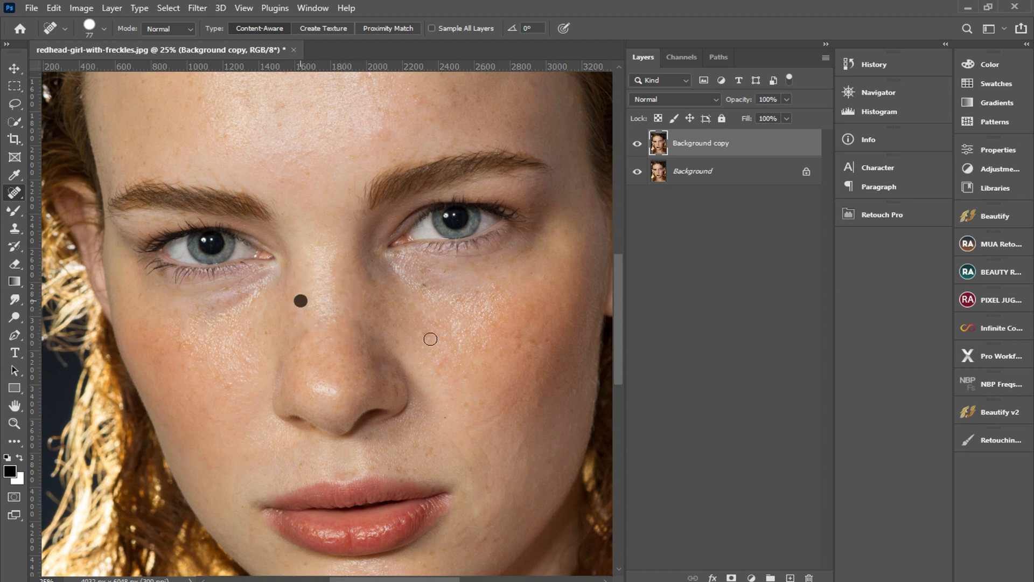
scroll(431, 339, up, 2)
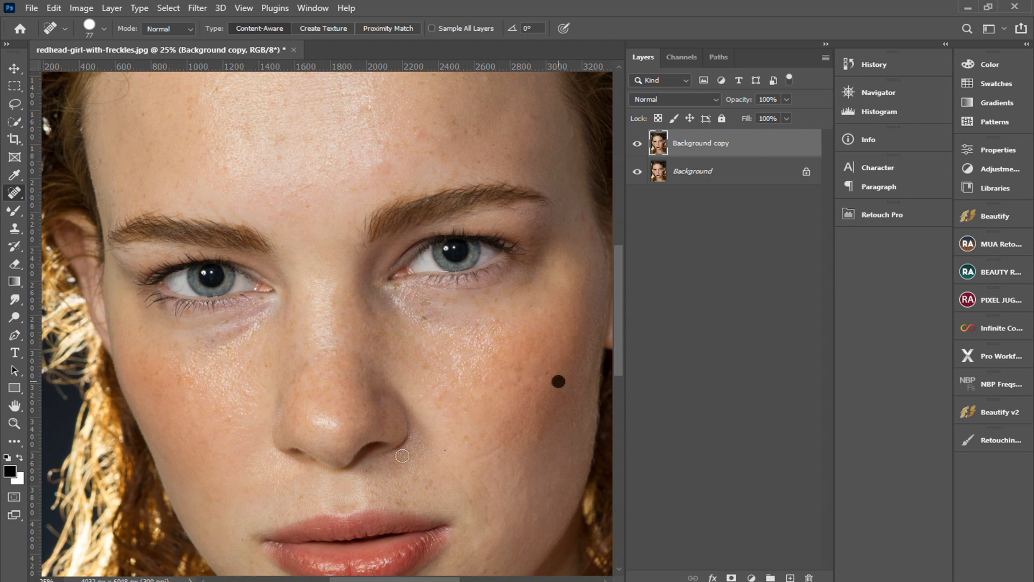
Step: Heal away the stray hairs along the left temple and the top of the forehead's hairline
scroll(319, 221, up, 3)
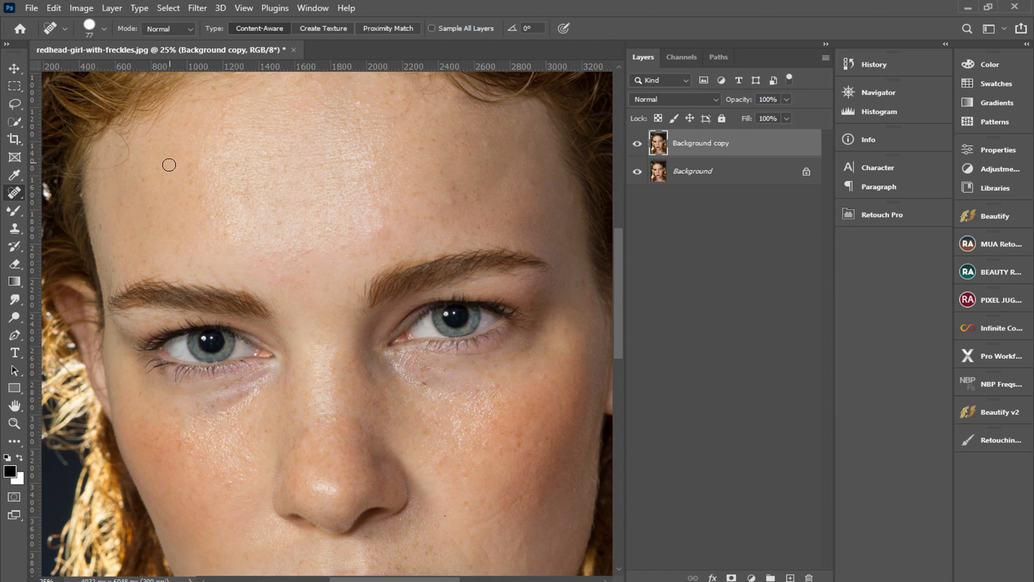
drag(131, 167, 117, 134)
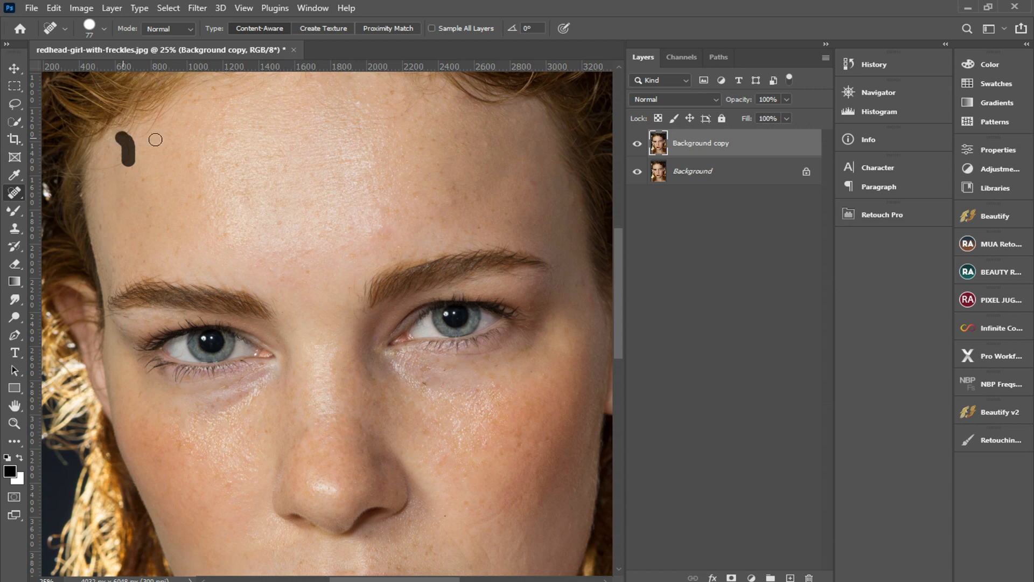
scroll(170, 228, up, 2)
click(120, 196)
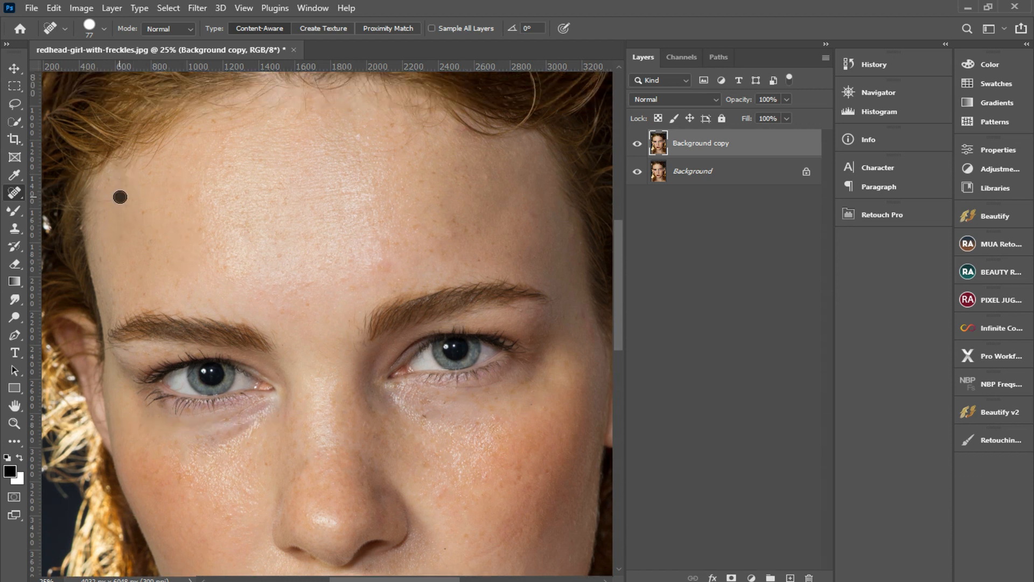
drag(222, 110, 266, 92)
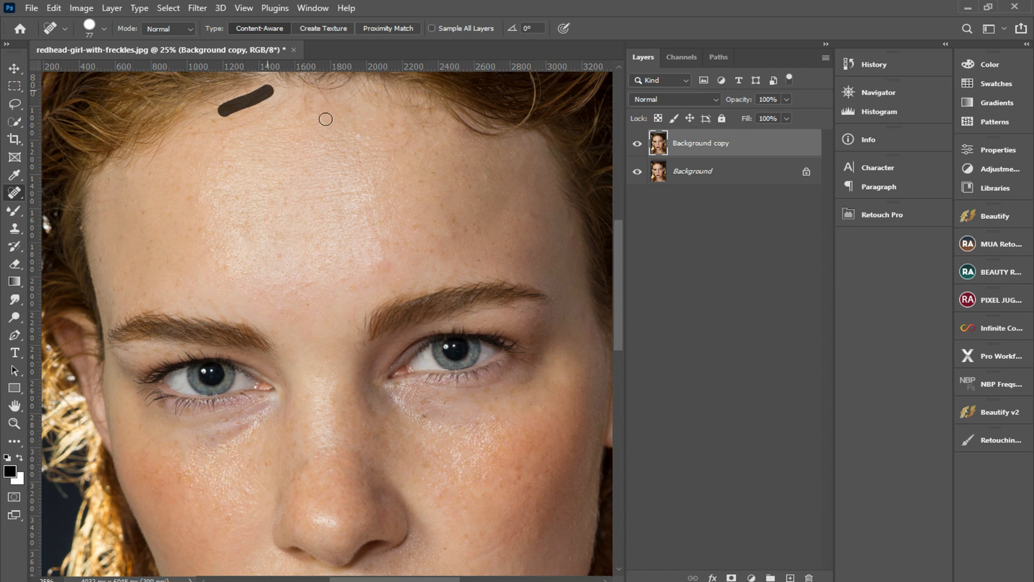
drag(330, 101, 321, 90)
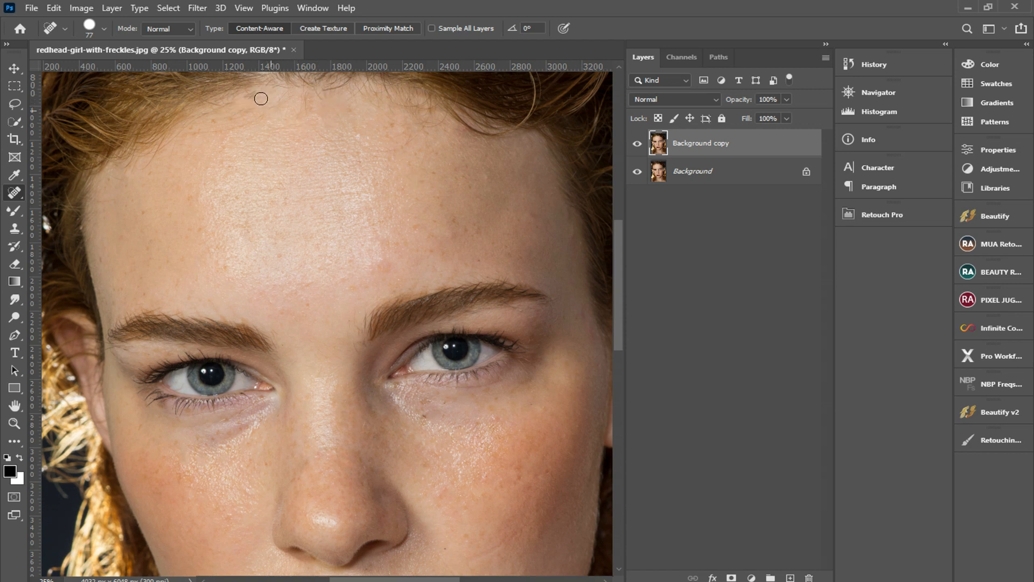
Step: Spot-heal the row of small marks along the hairline above the right side of the forehead
click(434, 115)
click(443, 118)
click(462, 136)
click(472, 140)
click(493, 145)
click(524, 141)
click(539, 157)
Step: Toggle the Background copy layer's visibility to compare the healed skin with the original
click(637, 145)
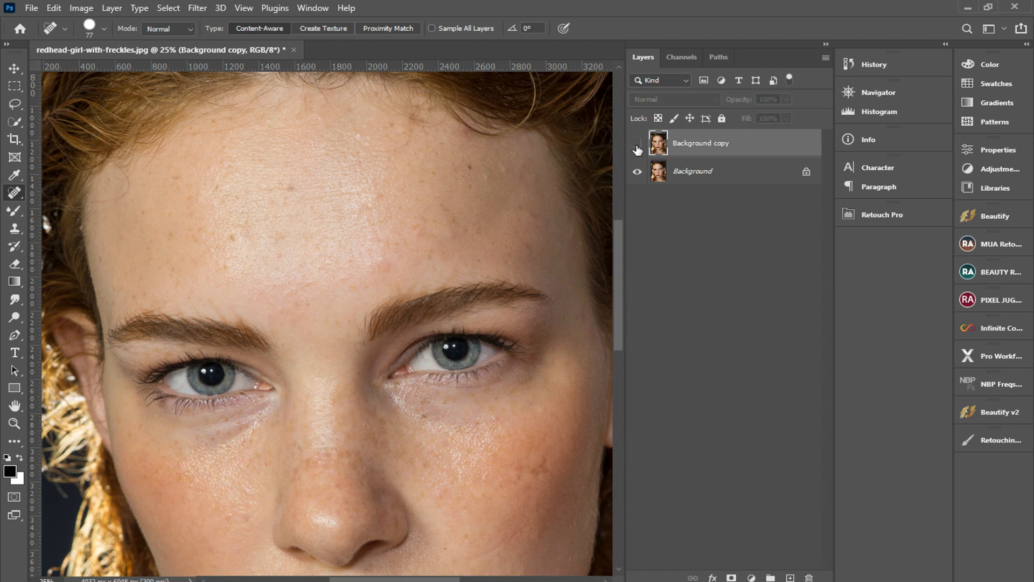
click(638, 145)
click(637, 145)
click(637, 145)
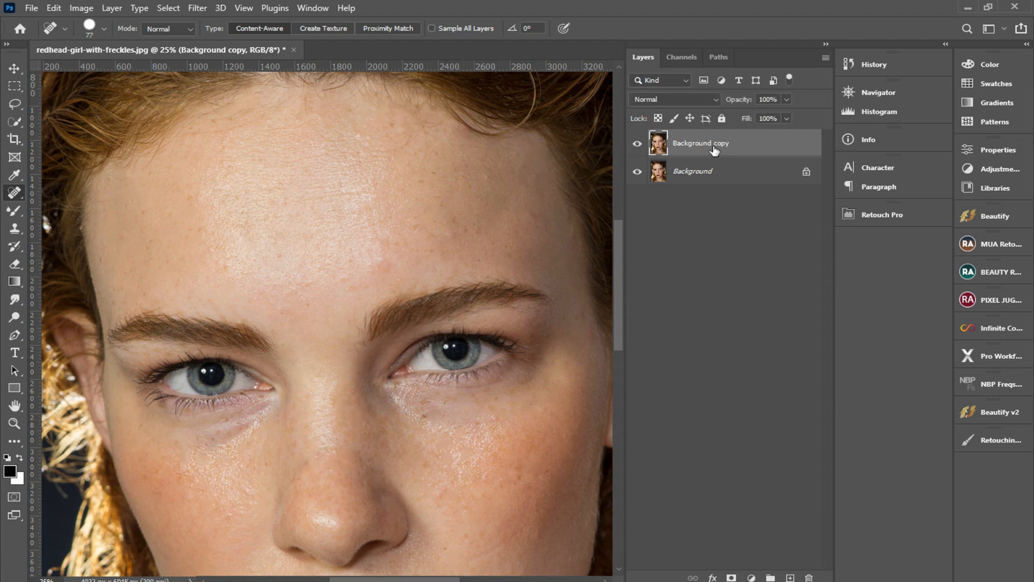
Step: Merge the Background copy layer with the Background layer
key(ctrl+minus)
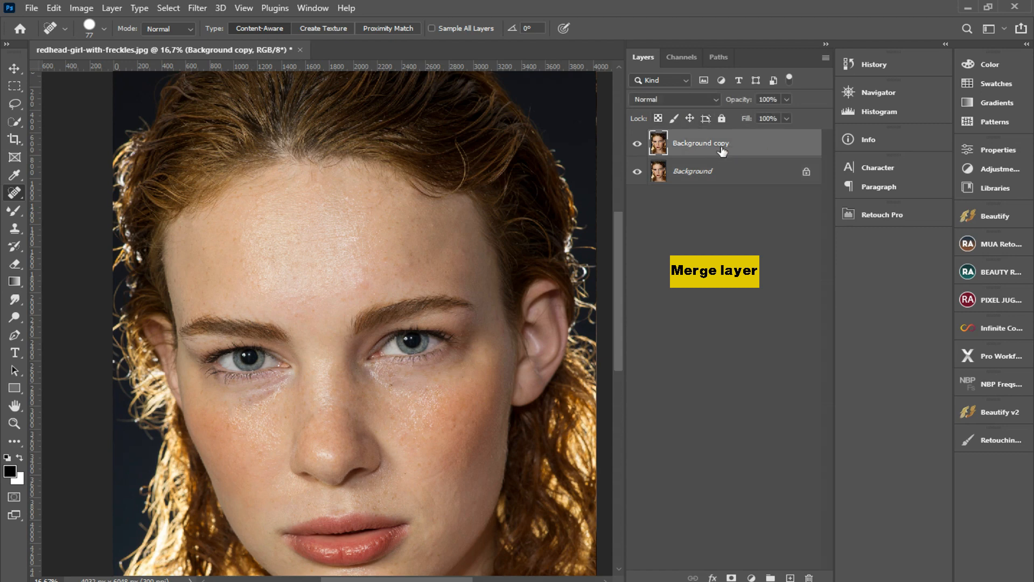
shift+click(739, 170)
key(ctrl+e)
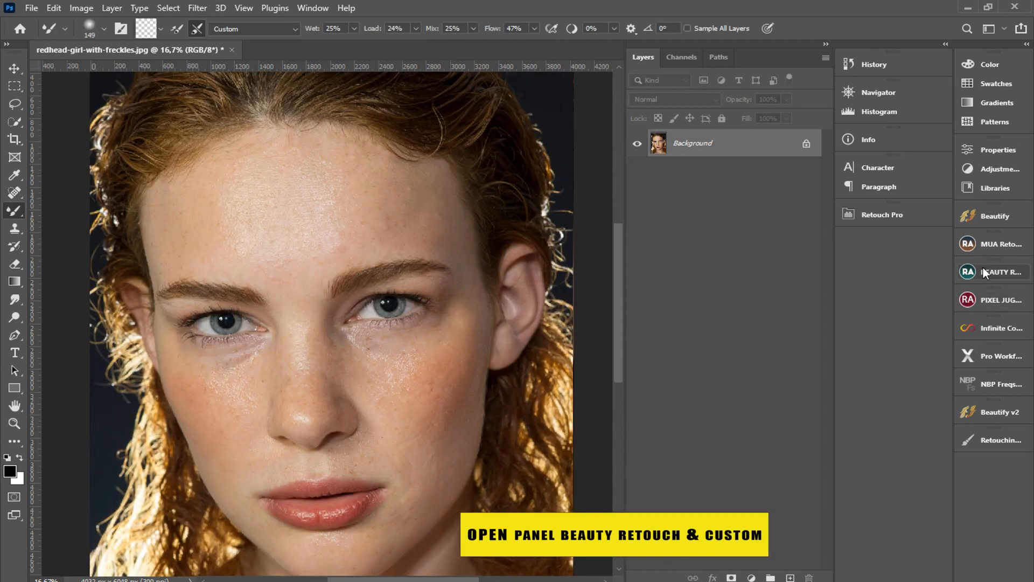
Step: Run the Beauty Retouch custom frequency separation and apply its High Pass filter with a radius of 1.2 pixels
click(997, 270)
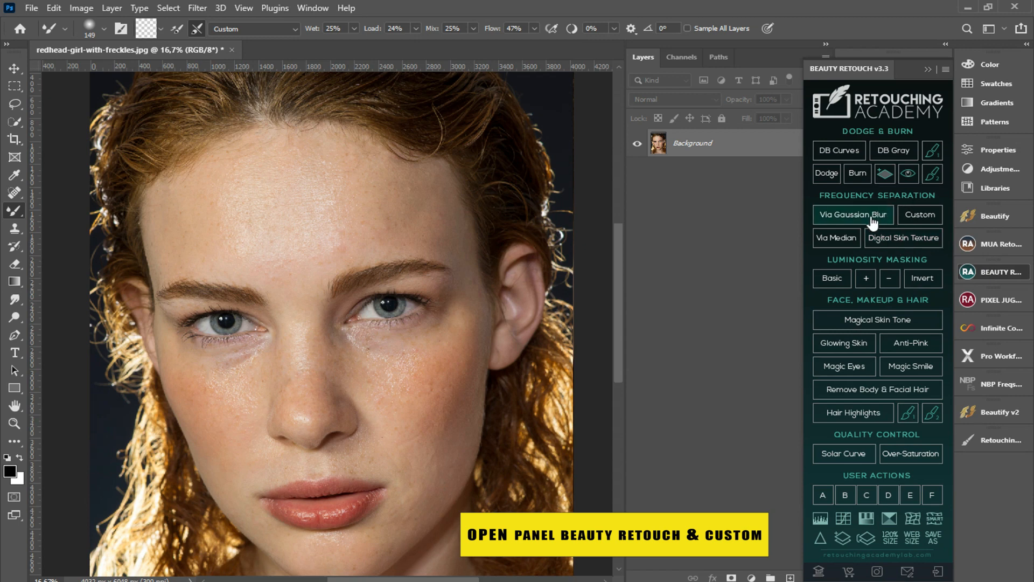
click(925, 218)
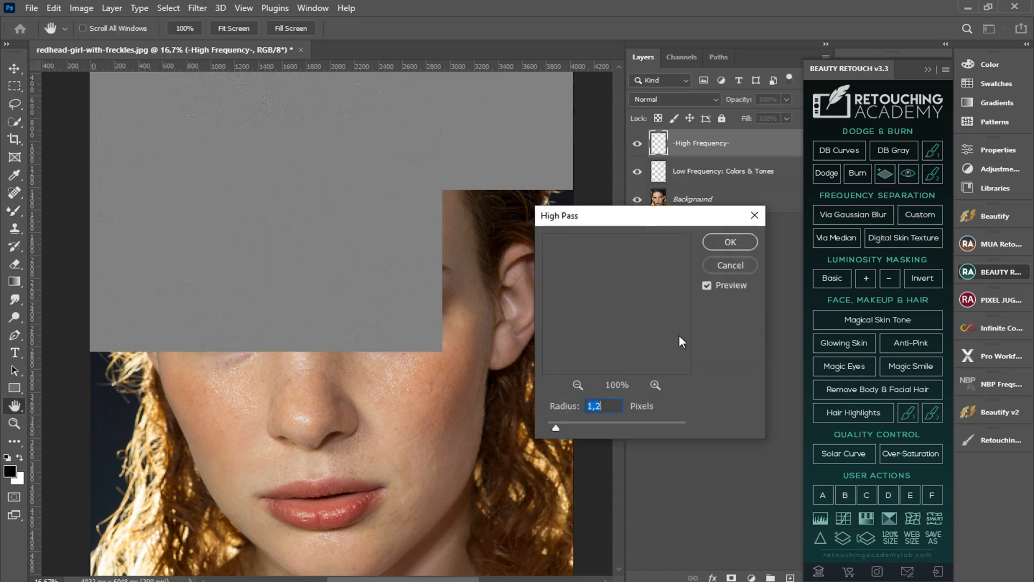
click(469, 362)
drag(663, 303, 470, 216)
drag(569, 313, 739, 351)
click(574, 387)
click(574, 387)
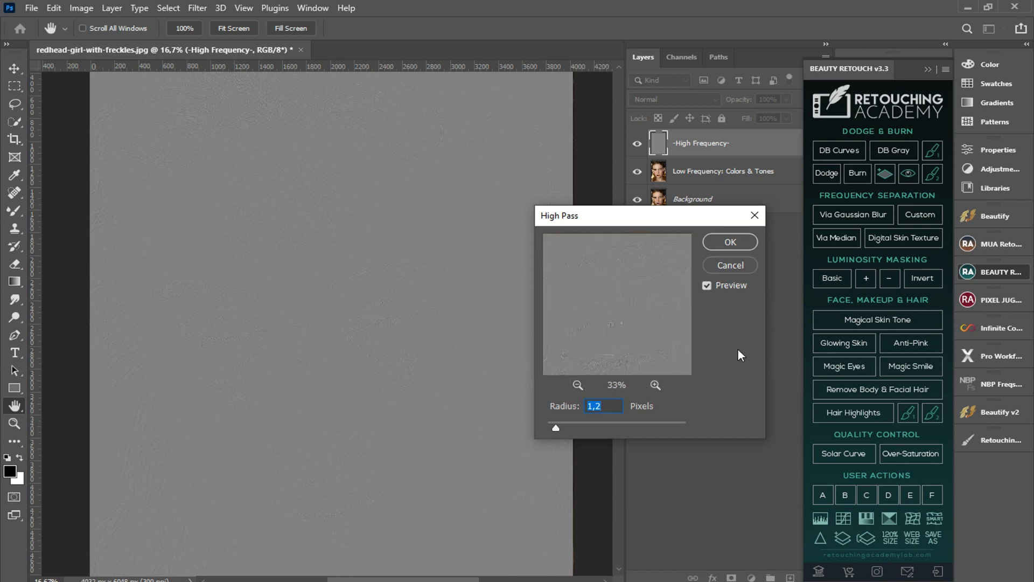
mouse_move(642, 336)
mouse_down()
mouse_move(615, 311)
mouse_move(639, 252)
mouse_move(633, 345)
mouse_up()
drag(556, 428, 556, 429)
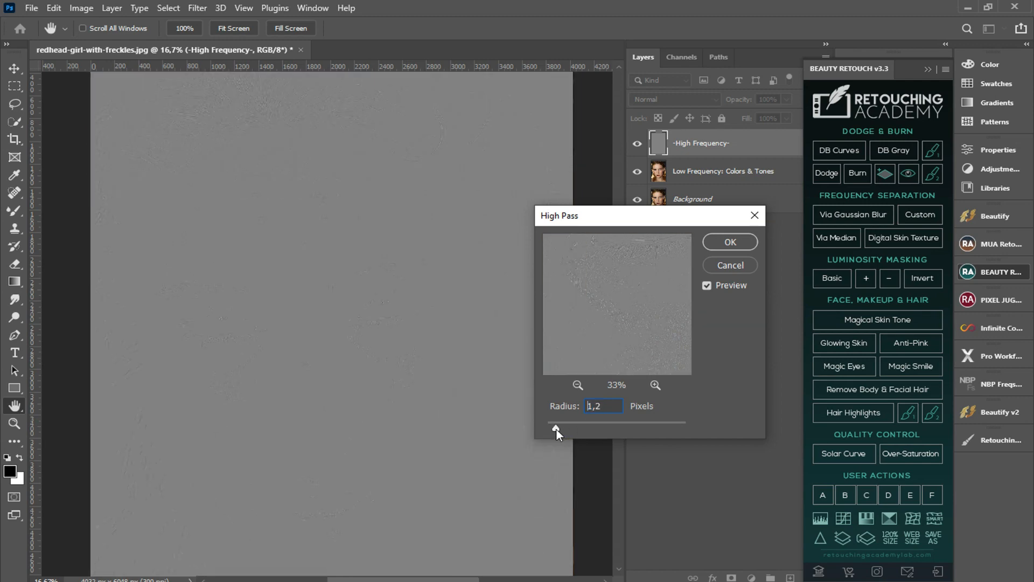
click(733, 242)
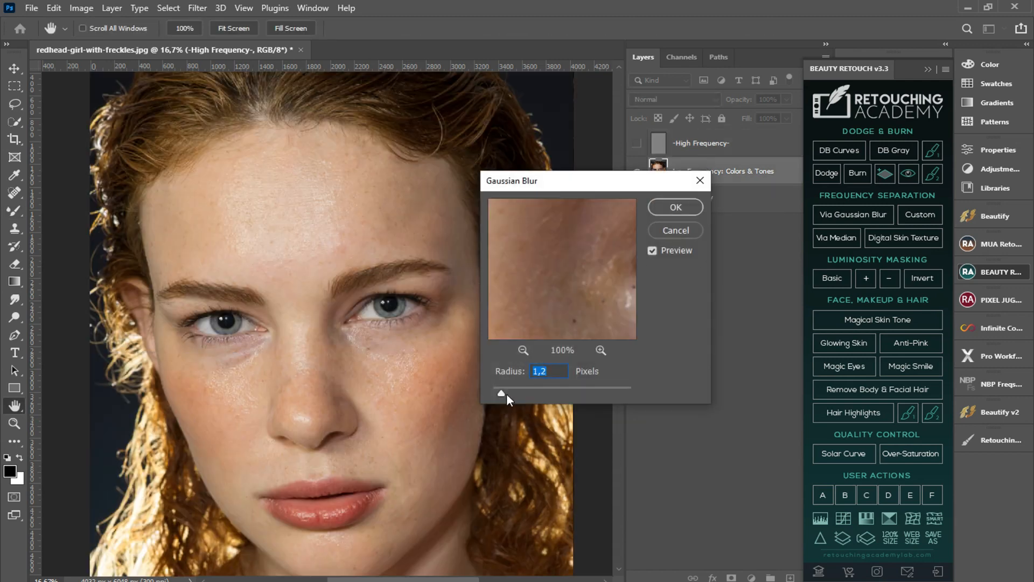
Step: Apply the Gaussian Blur to the low-frequency colors and tones layer with a radius of 3.2 pixels
drag(506, 395, 507, 394)
drag(535, 296, 566, 258)
click(523, 350)
click(523, 351)
drag(503, 396, 517, 395)
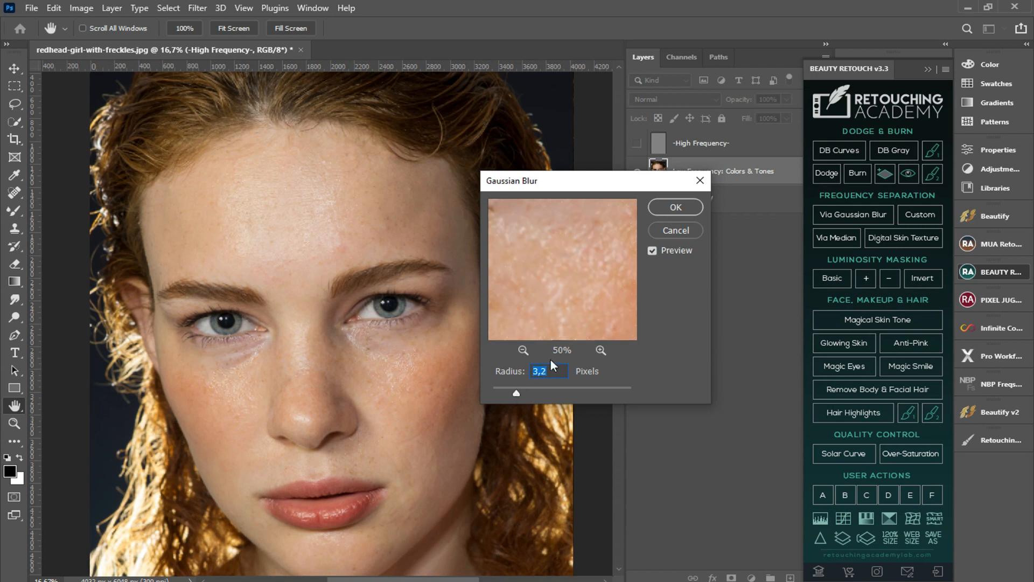
drag(588, 290, 566, 294)
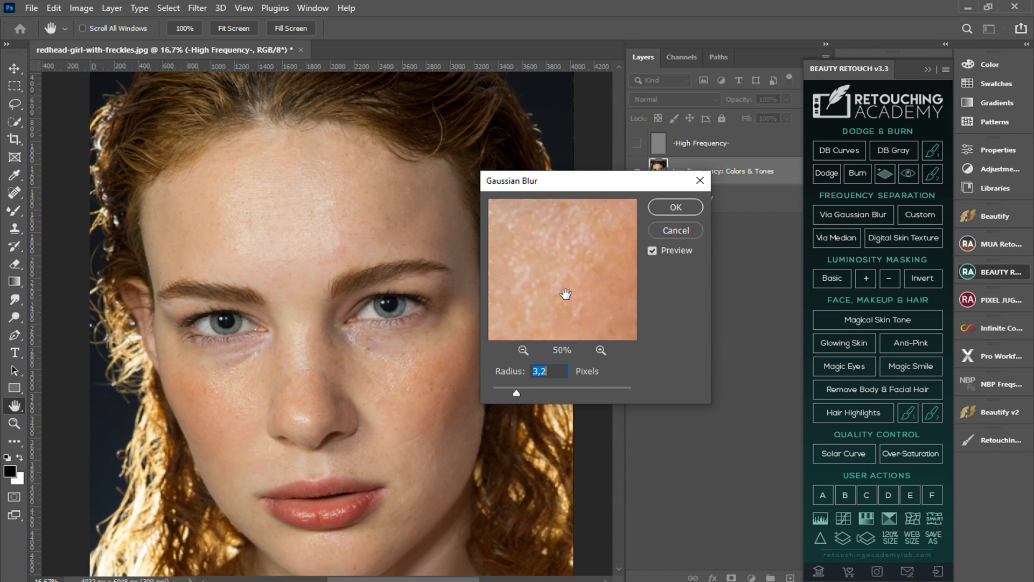
click(687, 208)
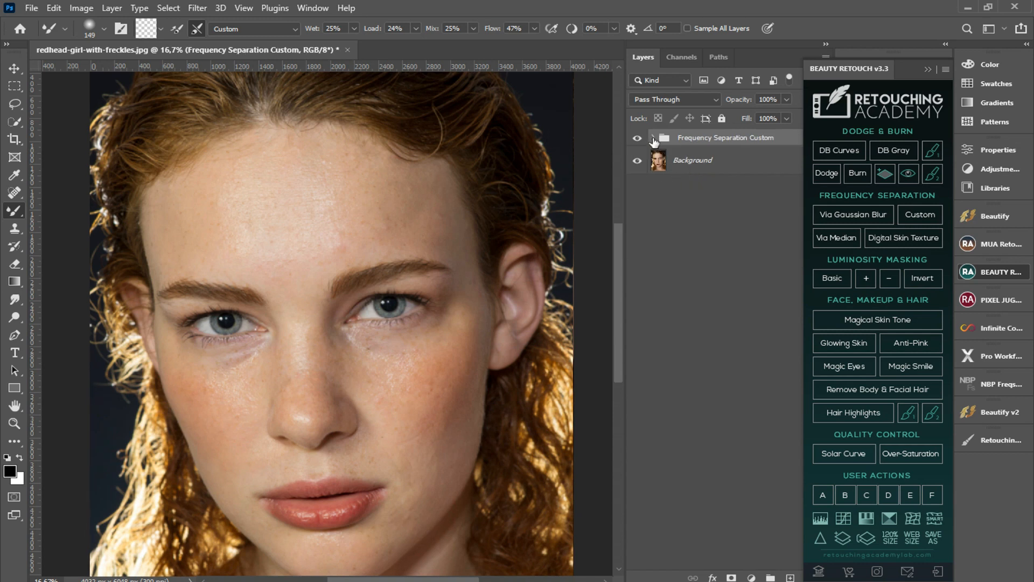
Step: In the Frequency Separation Custom group, hide the High Frequency: Texture layer and select the Low Frequency: Colors & Tones layer
click(927, 68)
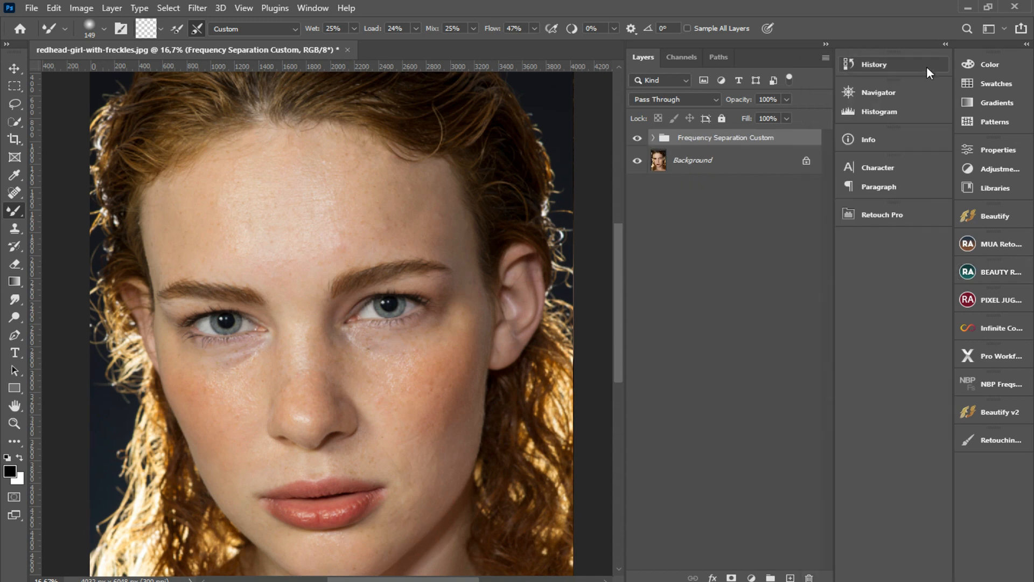
click(654, 138)
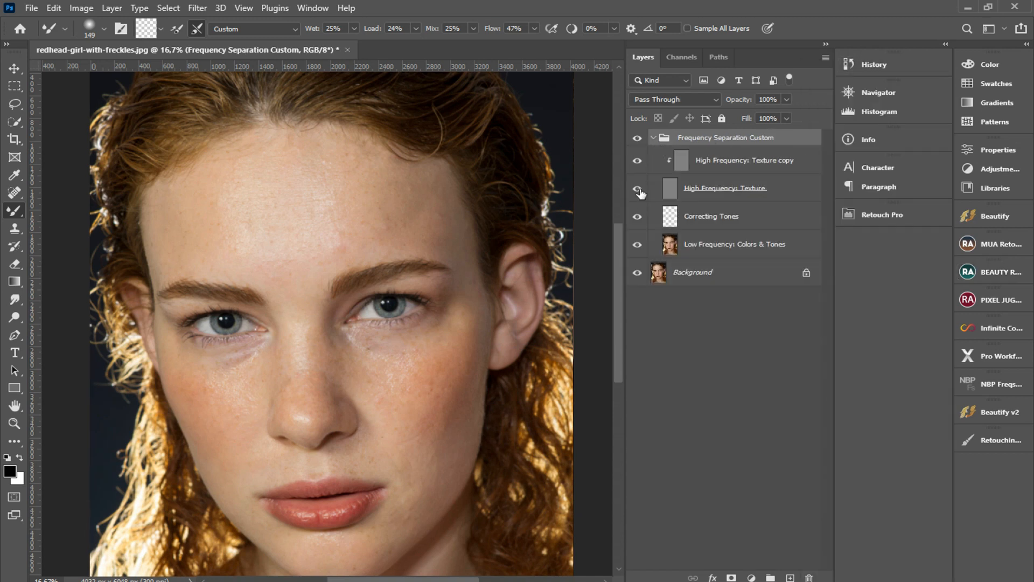
click(700, 245)
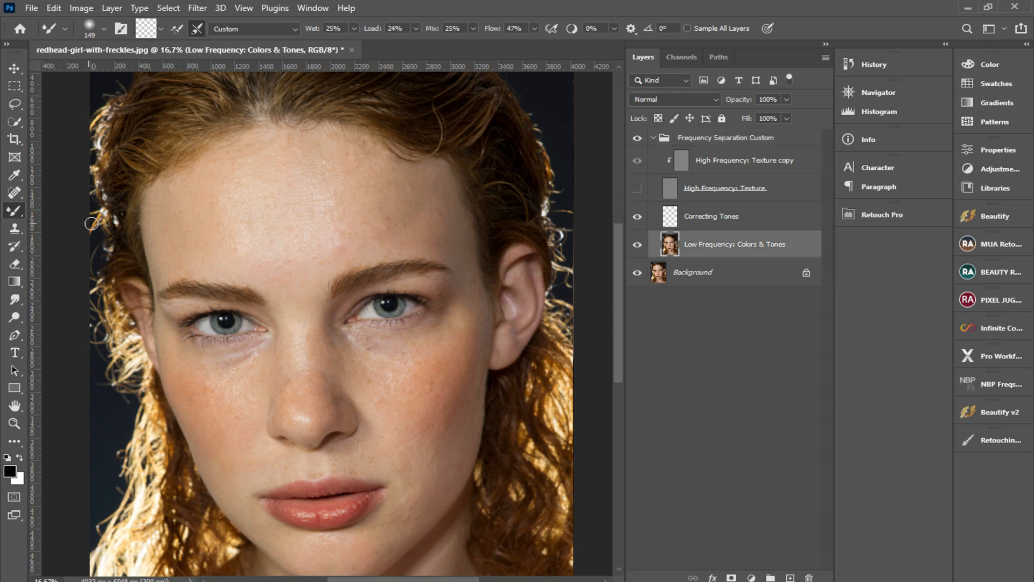
Step: Choose the Mixer Brush tool and set its brush size to 448 px for the Low Frequency: Colors & Tones layer
right_click(14, 210)
click(91, 249)
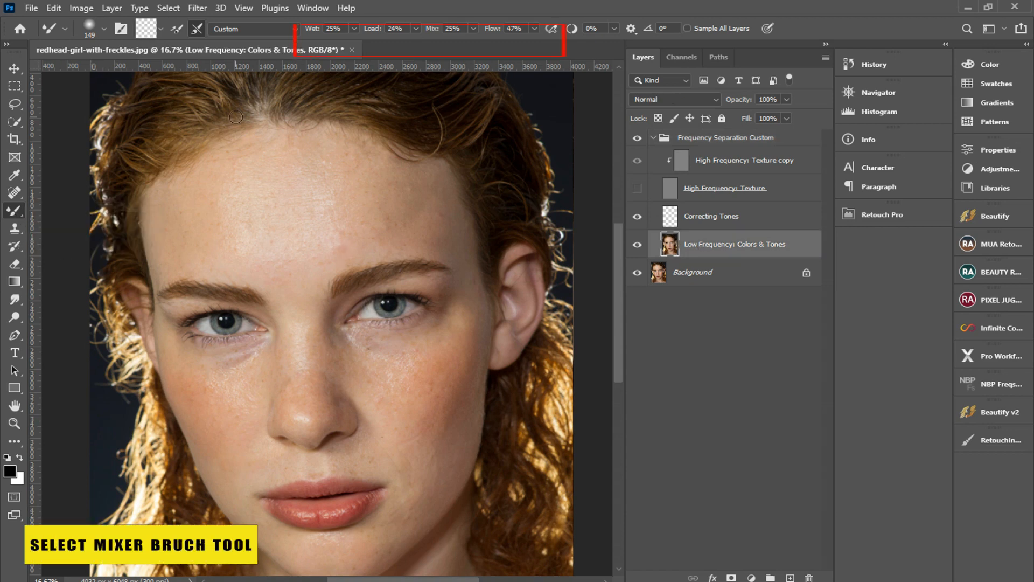
click(406, 27)
click(516, 28)
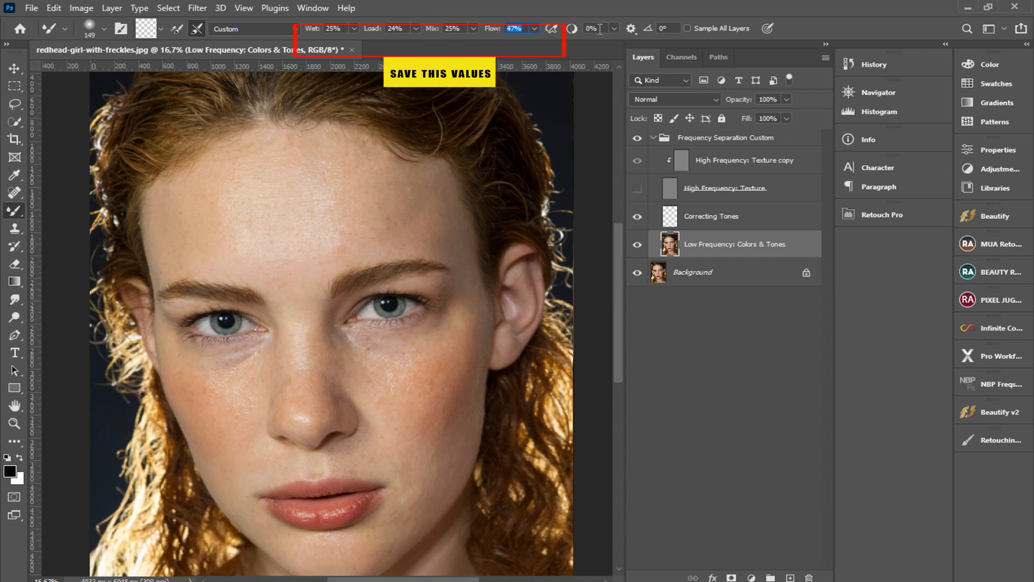
right_click(313, 248)
drag(451, 282, 474, 284)
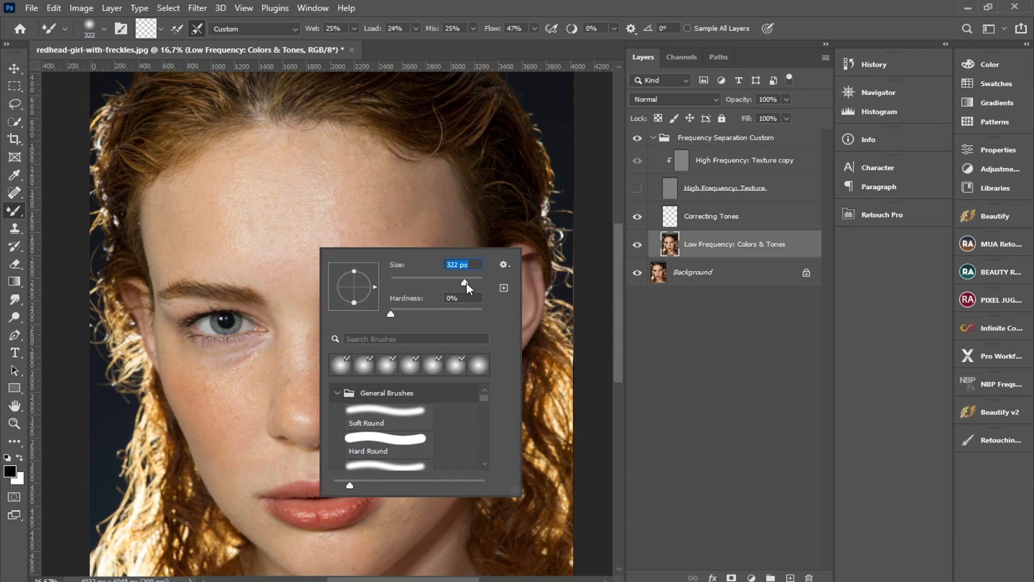
click(723, 251)
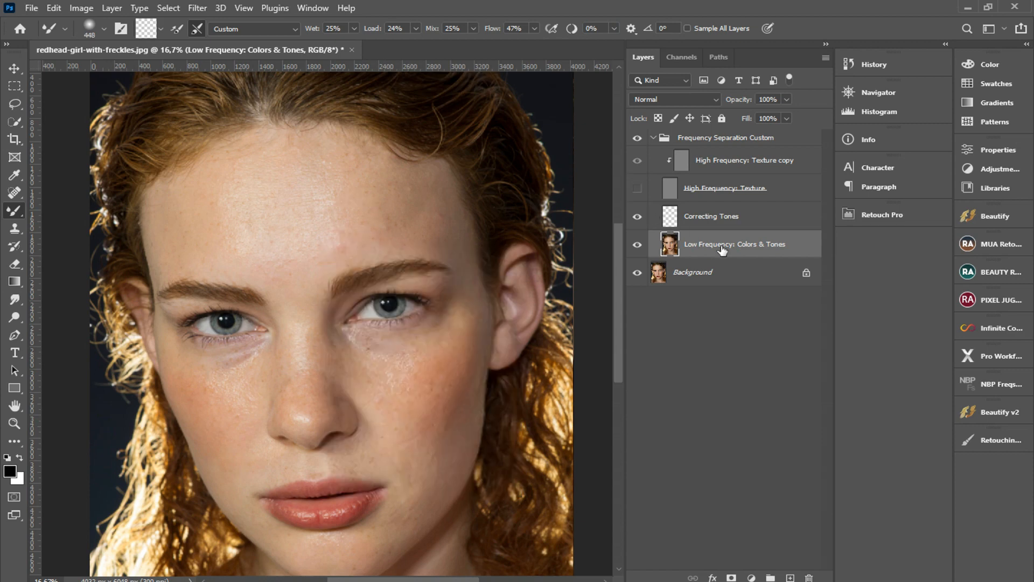
Step: Blend the skin tones across the whole forehead and beside the right eye with the Mixer Brush
key(ctrl+plus)
scroll(427, 296, up, 3)
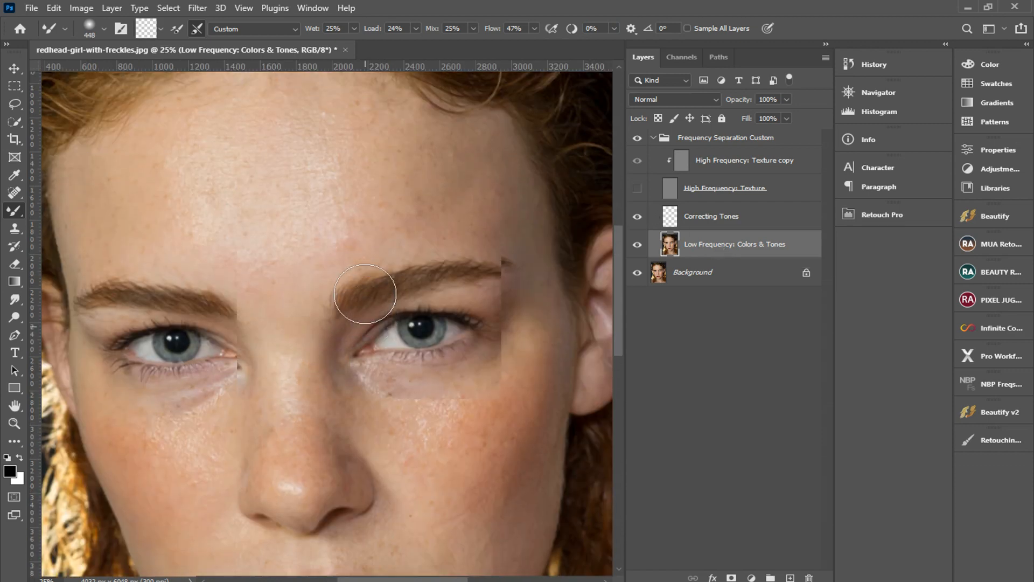
mouse_move(137, 250)
mouse_down()
mouse_move(209, 225)
mouse_move(162, 226)
mouse_move(213, 246)
mouse_move(132, 287)
mouse_move(207, 296)
mouse_move(149, 291)
mouse_move(227, 317)
mouse_move(160, 313)
mouse_move(251, 330)
mouse_move(165, 327)
mouse_move(235, 323)
mouse_up()
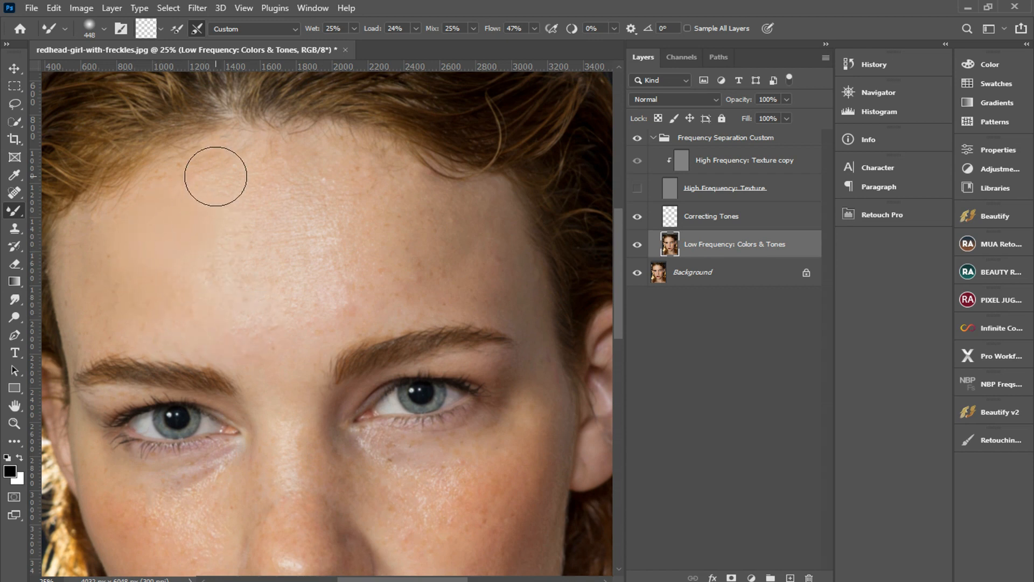
mouse_move(307, 167)
mouse_down()
mouse_move(381, 192)
mouse_move(346, 202)
mouse_move(399, 170)
mouse_move(314, 181)
mouse_move(287, 226)
mouse_move(293, 188)
mouse_move(283, 249)
mouse_move(329, 238)
mouse_move(313, 253)
mouse_move(344, 231)
mouse_move(279, 285)
mouse_move(392, 261)
mouse_move(311, 295)
mouse_move(354, 287)
mouse_move(295, 312)
mouse_move(356, 250)
mouse_move(298, 295)
mouse_move(176, 275)
mouse_move(268, 322)
mouse_move(215, 232)
mouse_move(262, 288)
mouse_move(258, 209)
mouse_move(277, 279)
mouse_move(181, 267)
mouse_move(291, 302)
mouse_move(191, 296)
mouse_move(282, 318)
mouse_move(174, 297)
mouse_move(273, 325)
mouse_move(148, 275)
mouse_move(213, 300)
mouse_move(361, 272)
mouse_move(328, 294)
mouse_move(381, 300)
mouse_move(316, 313)
mouse_move(361, 302)
mouse_move(417, 251)
mouse_move(367, 287)
mouse_move(387, 184)
mouse_move(333, 244)
mouse_move(418, 245)
mouse_move(424, 282)
mouse_move(476, 266)
mouse_move(511, 282)
mouse_move(463, 229)
mouse_move(507, 278)
mouse_move(368, 253)
mouse_move(336, 300)
mouse_move(373, 307)
mouse_move(309, 319)
mouse_move(426, 302)
mouse_move(412, 288)
mouse_move(405, 304)
mouse_move(401, 266)
mouse_move(401, 288)
mouse_move(377, 305)
mouse_move(317, 292)
mouse_move(341, 192)
mouse_move(284, 273)
mouse_move(357, 229)
mouse_move(291, 266)
mouse_move(355, 206)
mouse_move(281, 275)
mouse_move(346, 268)
mouse_move(258, 335)
mouse_move(354, 254)
mouse_move(311, 317)
mouse_move(159, 275)
mouse_move(155, 312)
mouse_move(192, 326)
mouse_move(118, 305)
mouse_move(104, 282)
mouse_move(182, 296)
mouse_move(167, 327)
mouse_up()
scroll(256, 370, down, 3)
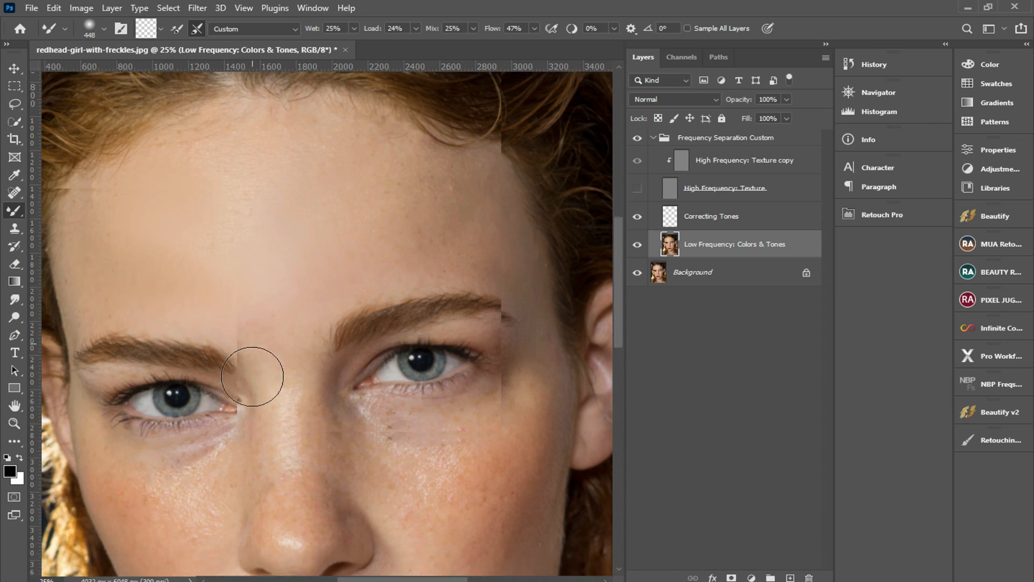
mouse_move(500, 396)
mouse_down()
mouse_move(482, 453)
mouse_move(510, 382)
mouse_move(479, 451)
mouse_move(539, 349)
mouse_move(445, 444)
mouse_move(425, 400)
mouse_move(476, 426)
mouse_move(460, 520)
mouse_move(483, 452)
mouse_move(470, 489)
mouse_move(464, 443)
mouse_move(415, 431)
mouse_move(467, 492)
mouse_move(413, 452)
mouse_move(485, 434)
mouse_move(459, 500)
mouse_move(489, 458)
mouse_move(463, 495)
mouse_move(470, 463)
mouse_move(452, 449)
mouse_move(458, 498)
mouse_move(475, 484)
mouse_move(433, 538)
mouse_move(508, 469)
mouse_up()
Step: Reduce the Mixer Brush size to 291 px and blend the skin tones on both cheeks
scroll(460, 494, down, 3)
right_click(501, 463)
drag(658, 374, 651, 374)
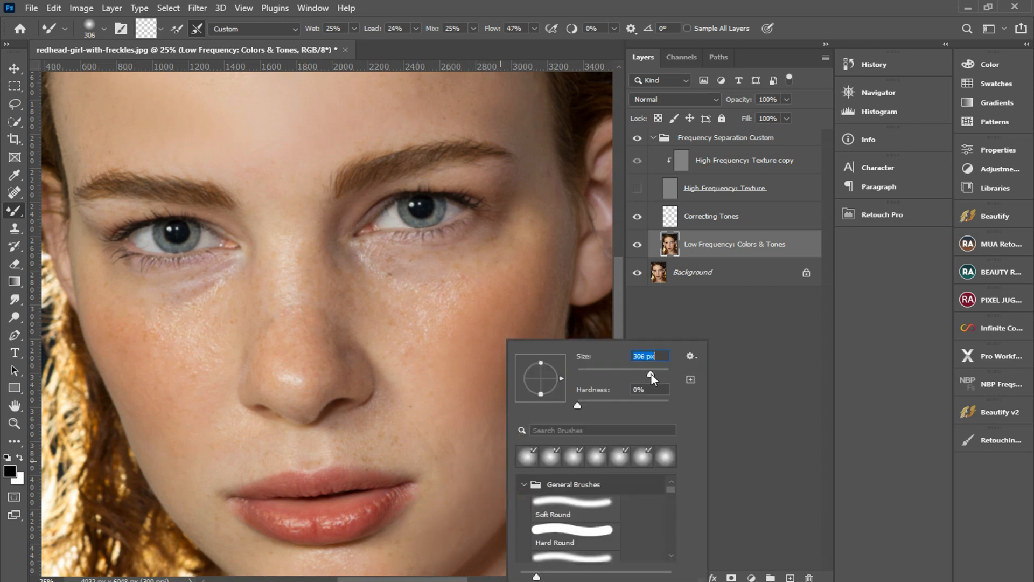
key(Return)
mouse_move(527, 420)
mouse_down()
mouse_move(436, 478)
mouse_move(452, 450)
mouse_move(441, 507)
mouse_move(418, 511)
mouse_move(392, 443)
mouse_move(374, 441)
mouse_move(383, 442)
mouse_move(356, 438)
mouse_move(406, 450)
mouse_move(256, 442)
mouse_move(218, 475)
mouse_move(254, 459)
mouse_move(218, 464)
mouse_move(274, 454)
mouse_move(297, 434)
mouse_move(243, 436)
mouse_move(137, 375)
mouse_move(120, 340)
mouse_move(164, 396)
mouse_move(131, 352)
mouse_move(168, 378)
mouse_move(137, 355)
mouse_move(162, 375)
mouse_move(157, 412)
mouse_move(146, 410)
mouse_move(163, 418)
mouse_move(144, 353)
mouse_move(209, 321)
mouse_move(217, 302)
mouse_move(196, 327)
mouse_move(225, 297)
mouse_move(211, 360)
mouse_move(191, 321)
mouse_move(215, 348)
mouse_move(165, 311)
mouse_move(214, 350)
mouse_move(213, 295)
mouse_move(146, 323)
mouse_move(128, 314)
mouse_move(164, 332)
mouse_move(142, 309)
mouse_move(175, 340)
mouse_move(136, 301)
mouse_move(185, 346)
mouse_move(222, 326)
mouse_move(149, 317)
mouse_move(182, 336)
mouse_move(219, 316)
mouse_move(206, 330)
mouse_move(211, 298)
mouse_move(201, 286)
mouse_move(116, 279)
mouse_up()
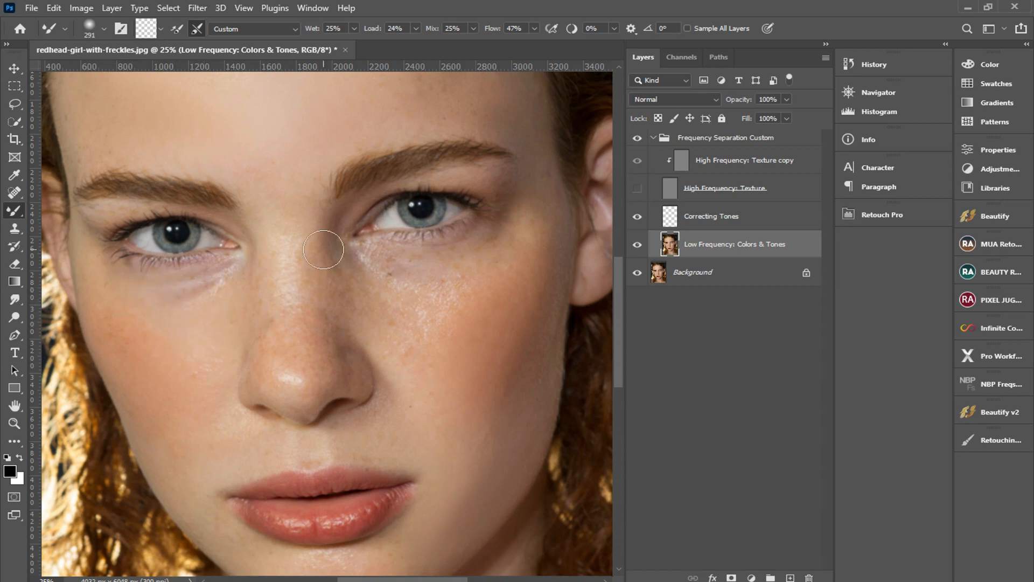
Step: Blend the skin tones beneath and beside the right eye and over the right side of the forehead with the Mixer Brush
scroll(453, 283, up, 2)
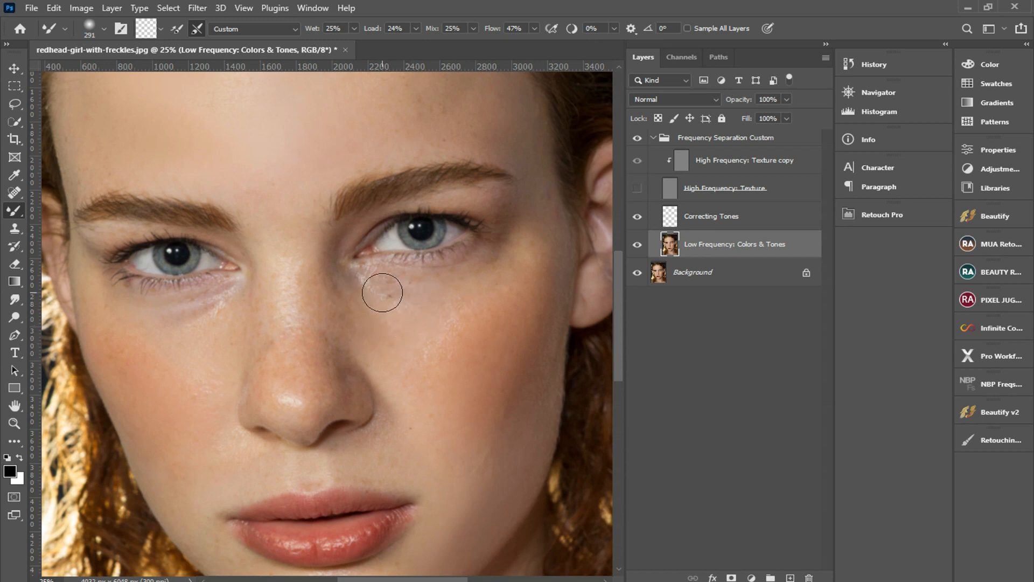
scroll(431, 302, up, 2)
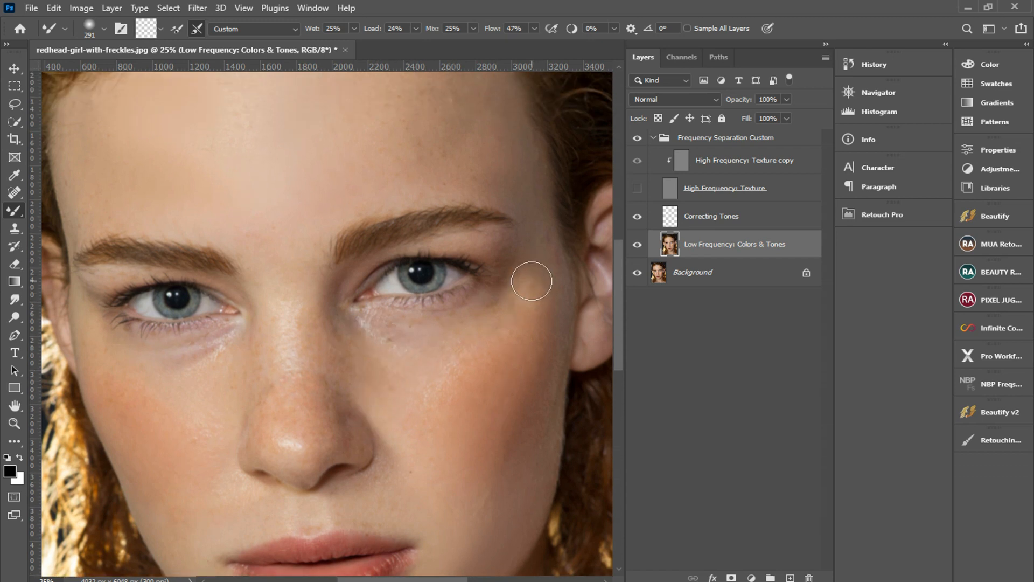
scroll(536, 308, up, 2)
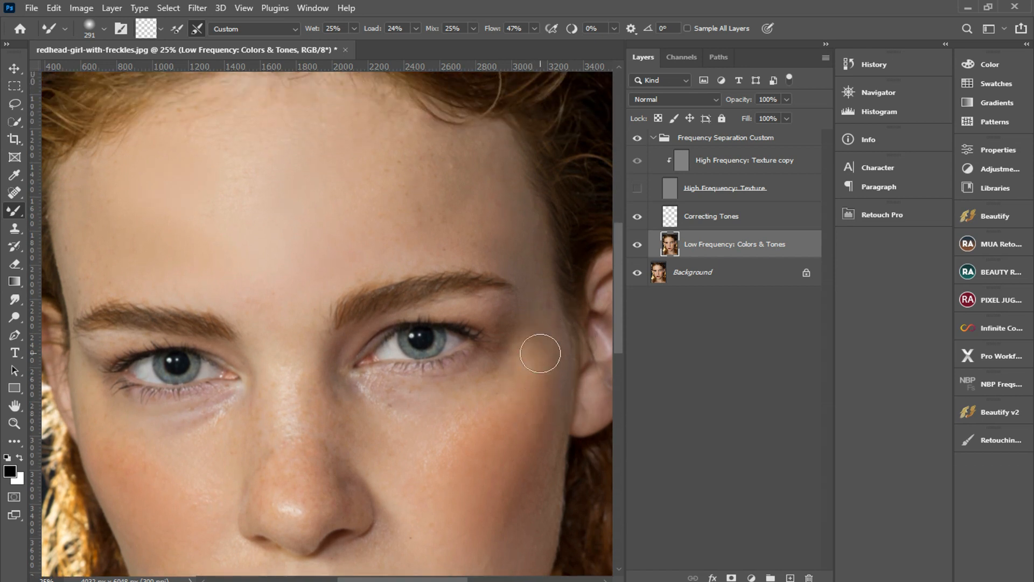
scroll(538, 350, up, 2)
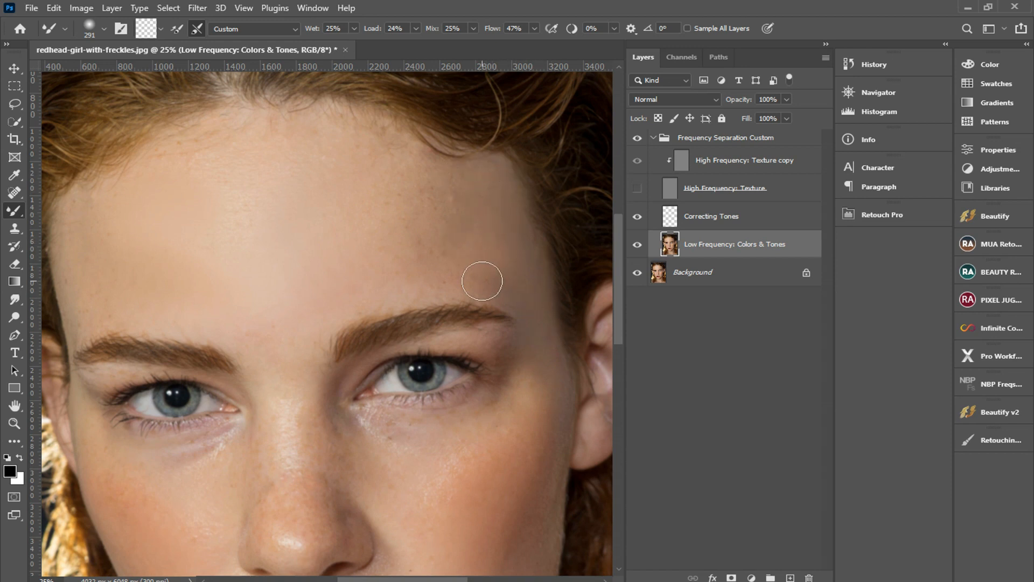
Step: Hide and show the Low Frequency: Colors & Tones layer to compare the forehead and cheeks before and after blending
click(638, 245)
click(638, 245)
click(637, 245)
click(637, 245)
scroll(525, 367, down, 3)
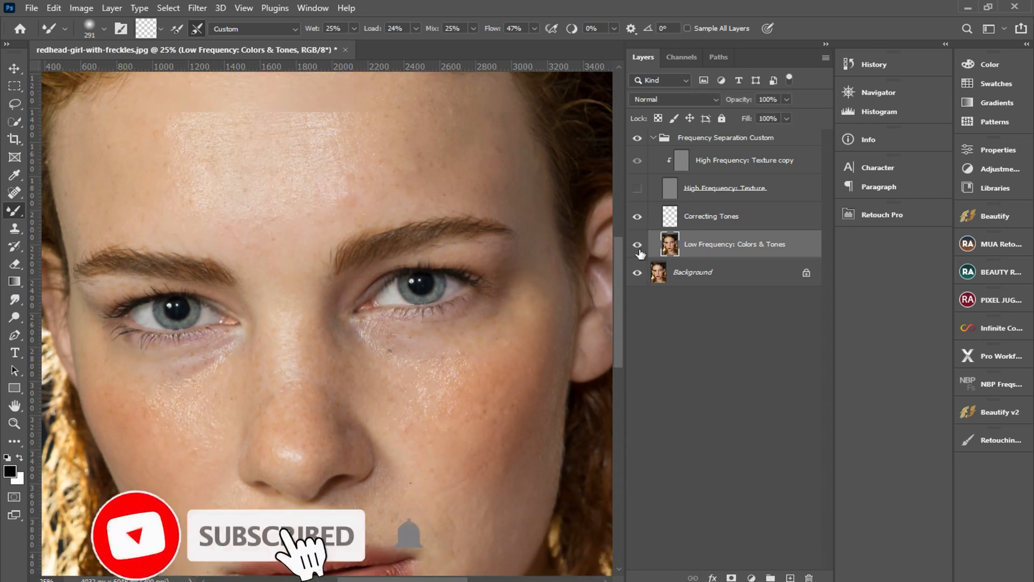
click(639, 249)
click(639, 249)
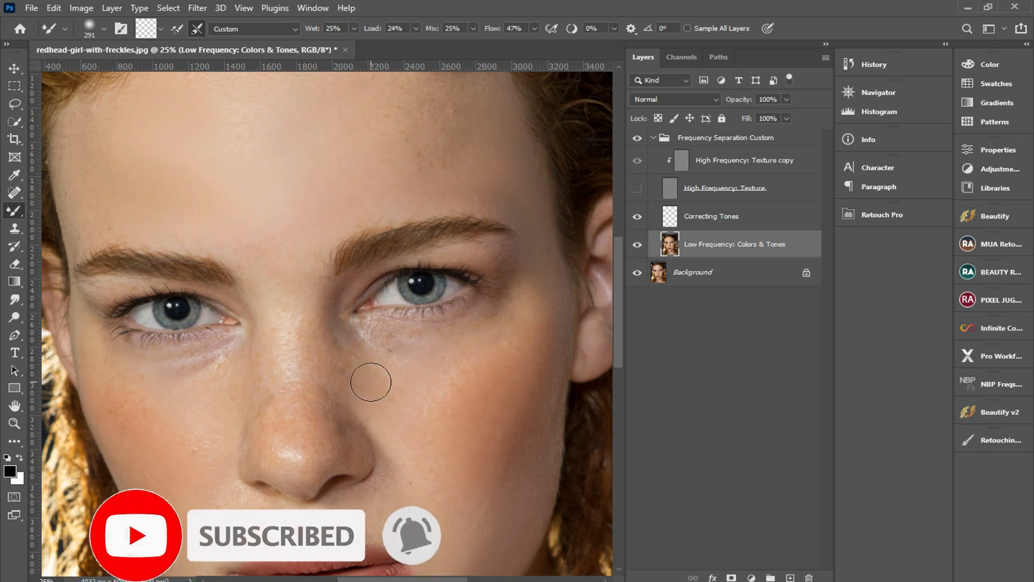
Step: Set the Mixer Brush size to 174 px and blend the skin tones along the nose and under both eyes
right_click(318, 363)
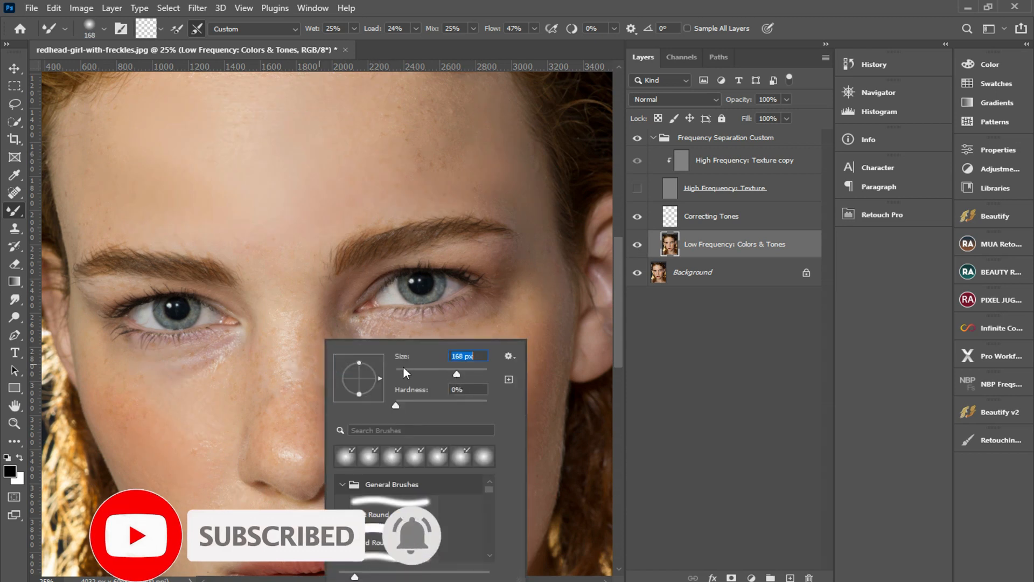
drag(447, 370, 458, 374)
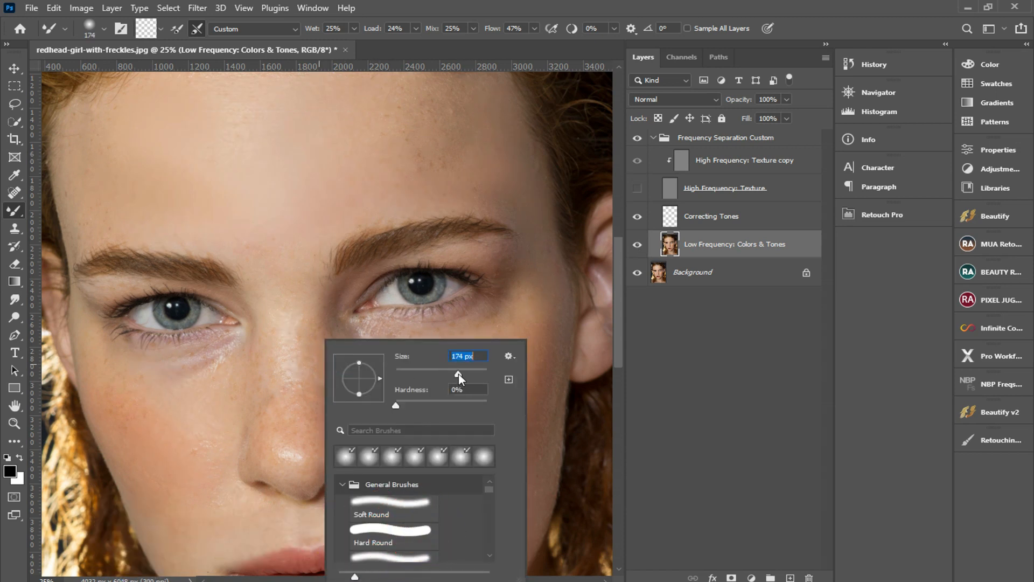
click(705, 247)
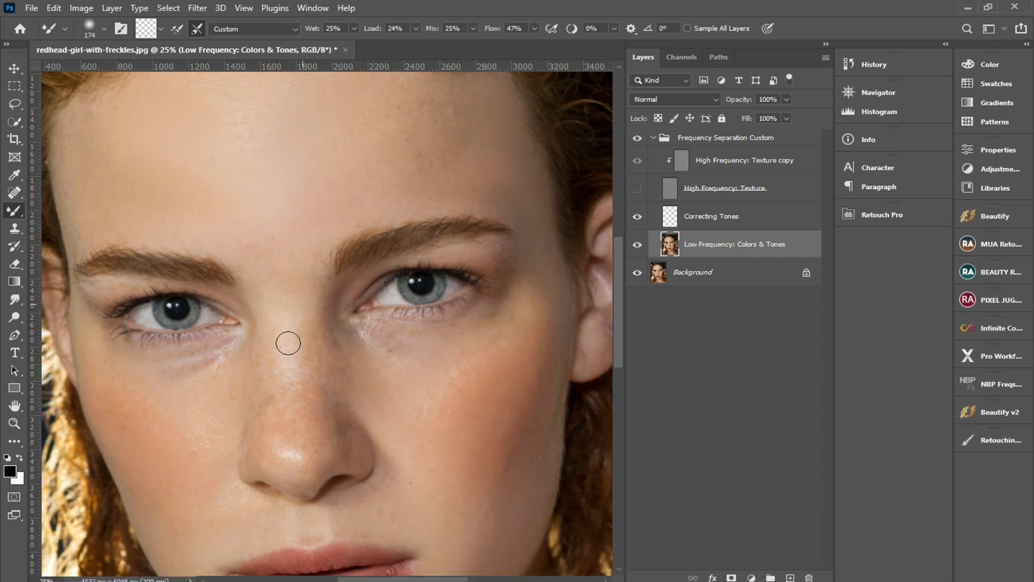
drag(287, 321, 291, 387)
drag(290, 351, 297, 376)
scroll(435, 350, up, 1)
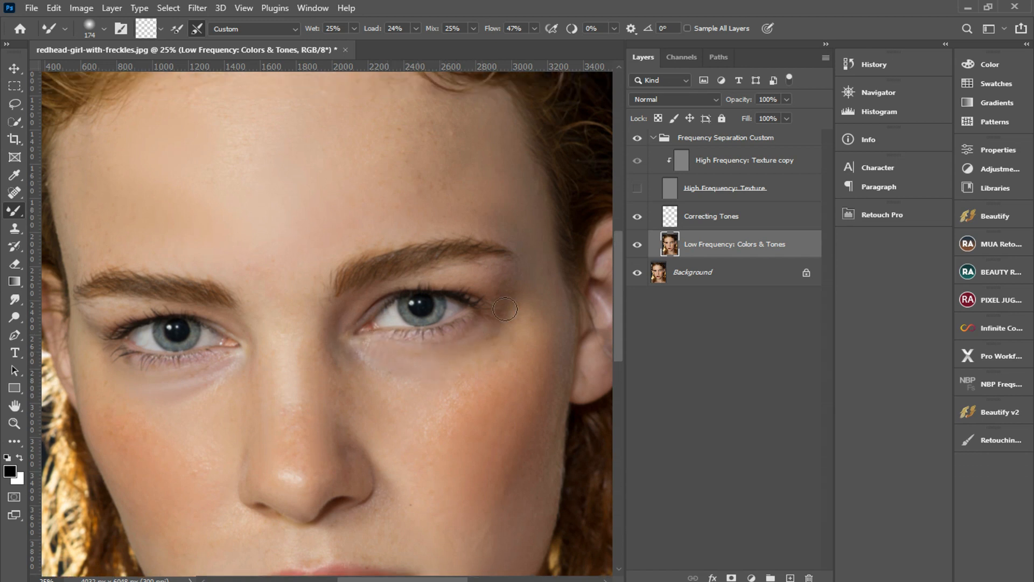
Step: Reduce the Mixer Brush size to 88 px and blend the fine skin tones around the eyes
right_click(517, 326)
drag(655, 358, 648, 358)
key(Return)
right_click(360, 306)
click(712, 247)
drag(379, 296, 379, 295)
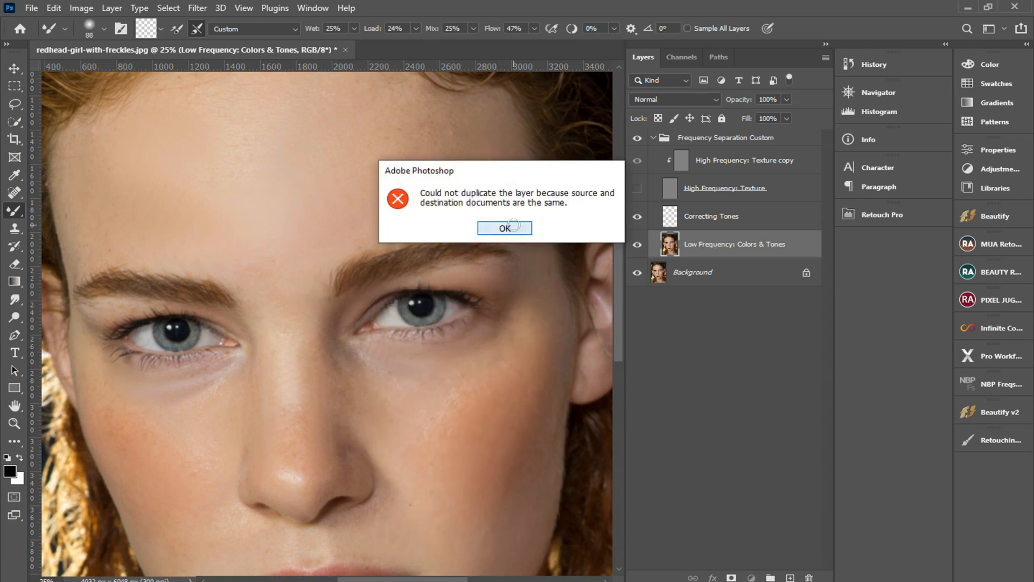
click(514, 227)
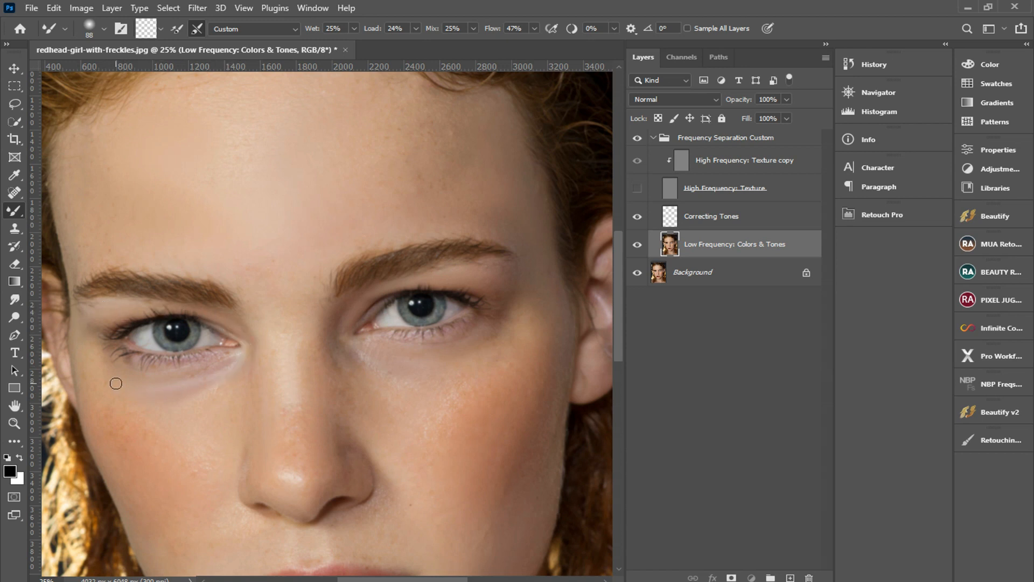
Step: Toggle the Low Frequency: Colors & Tones layer's visibility to compare the blending around the eyes and nose
click(638, 246)
click(637, 245)
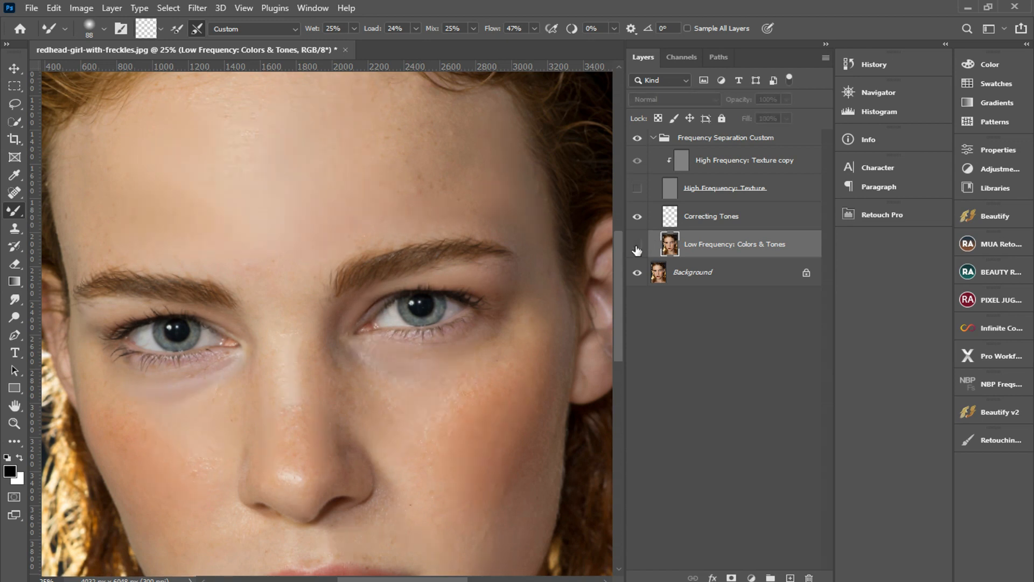
click(637, 245)
click(638, 245)
Step: Set the Mixer Brush size to 171 px and blend the skin tones around the mouth and on the chin
scroll(406, 383, down, 2)
scroll(407, 382, down, 2)
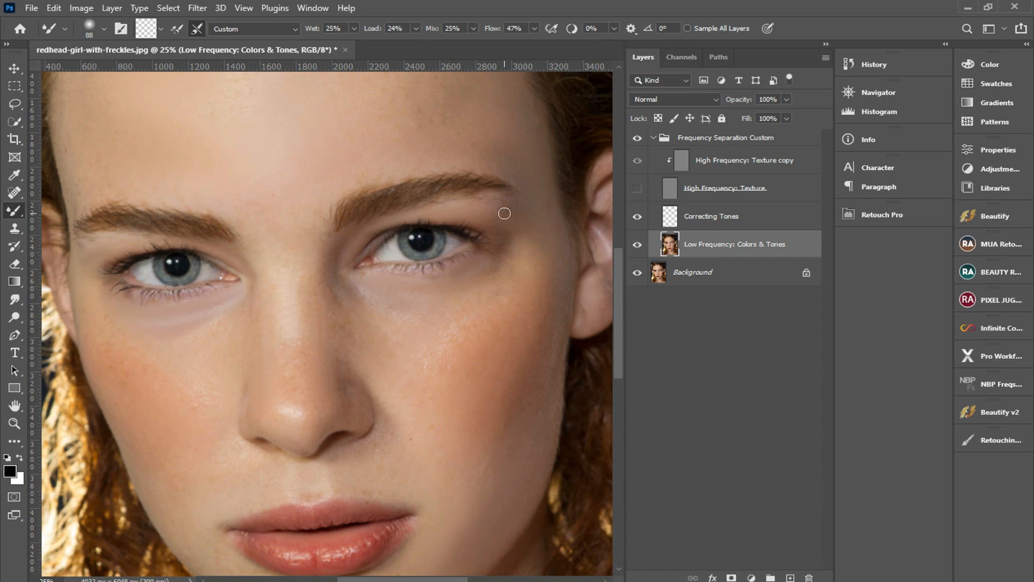
scroll(511, 370, down, 3)
right_click(511, 369)
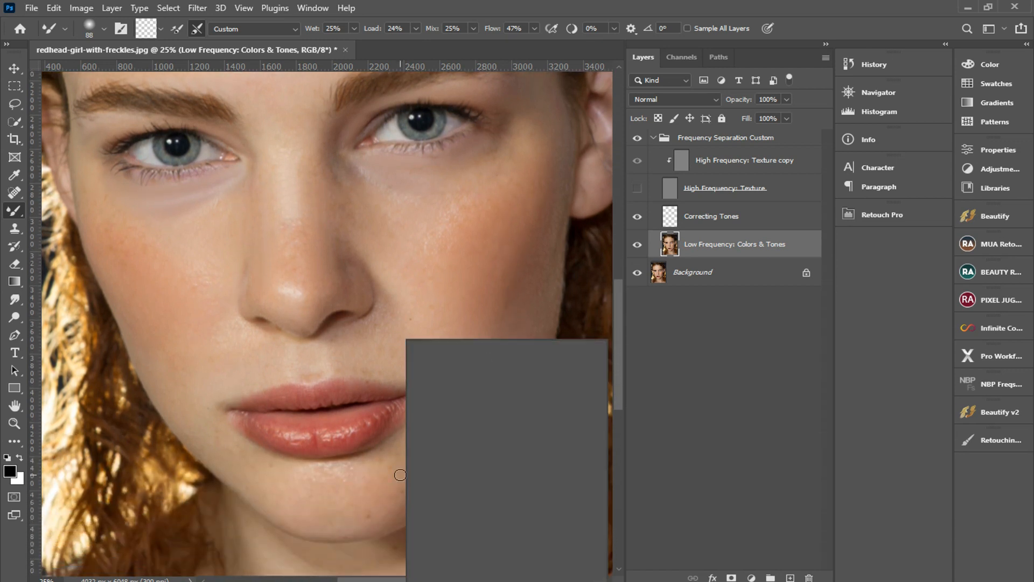
click(719, 245)
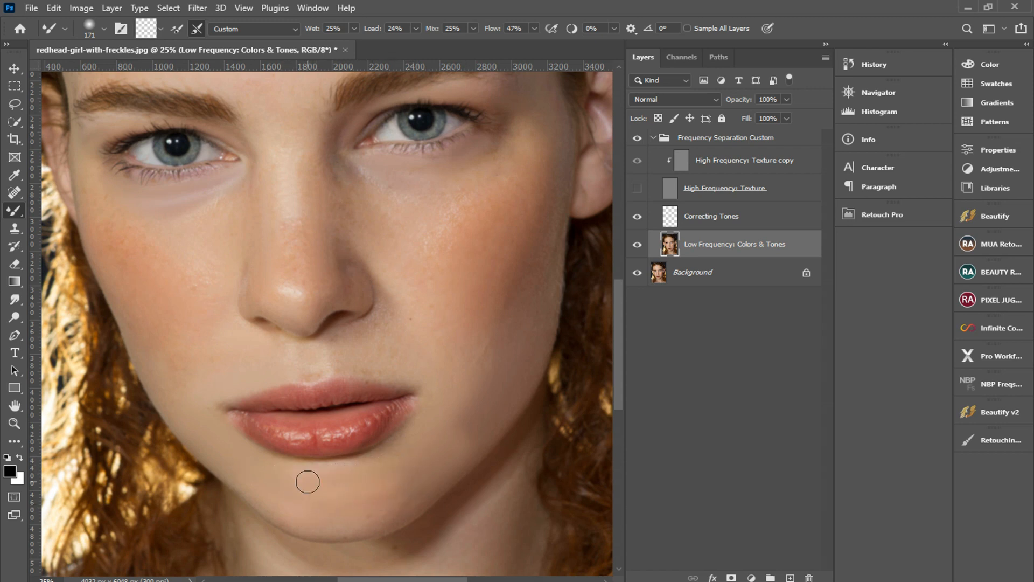
Step: Blend the skin tones along the jawline, neck and upper chest with the 171 px Mixer Brush
scroll(440, 491, down, 3)
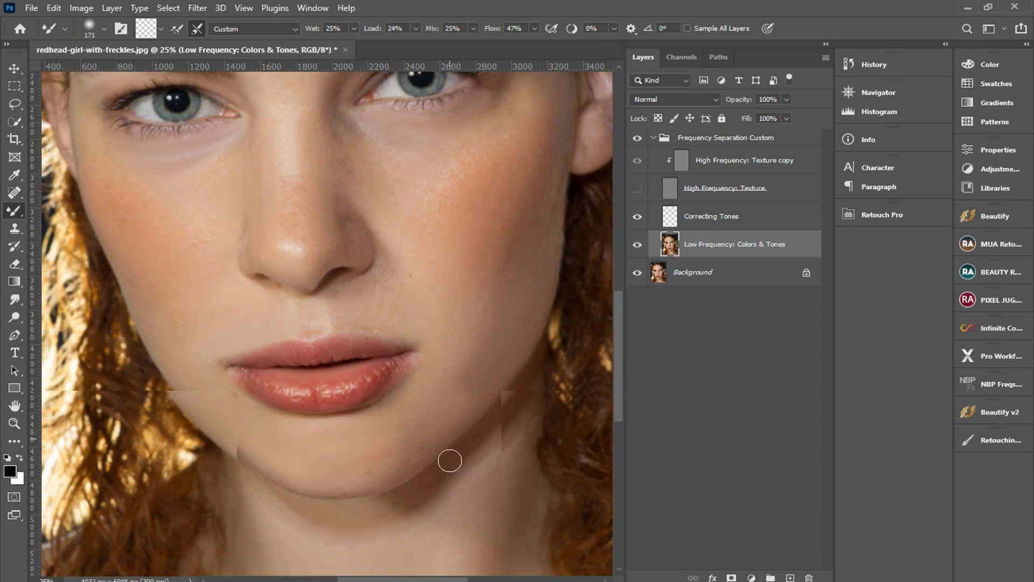
scroll(450, 461, down, 1)
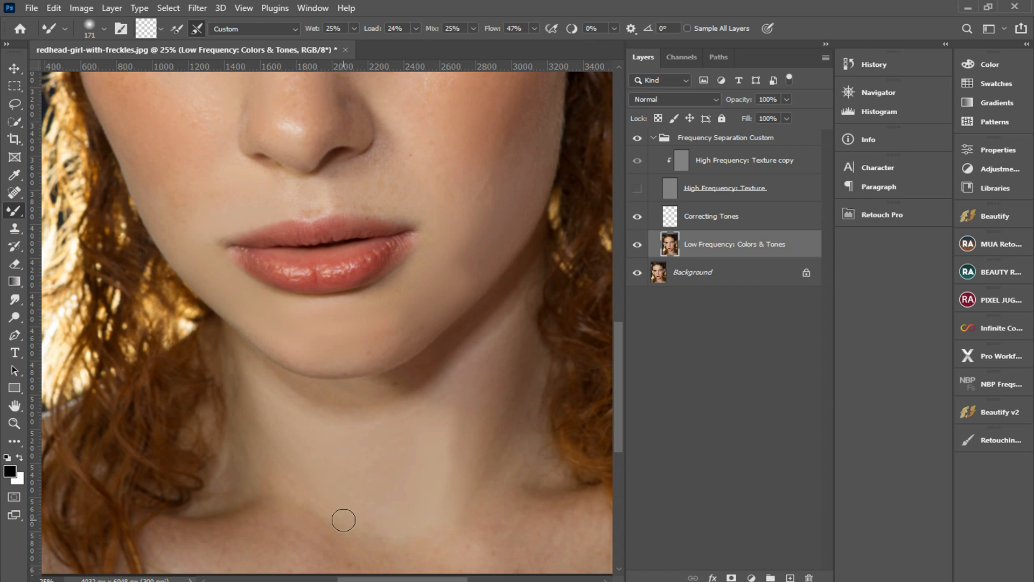
scroll(373, 531, down, 3)
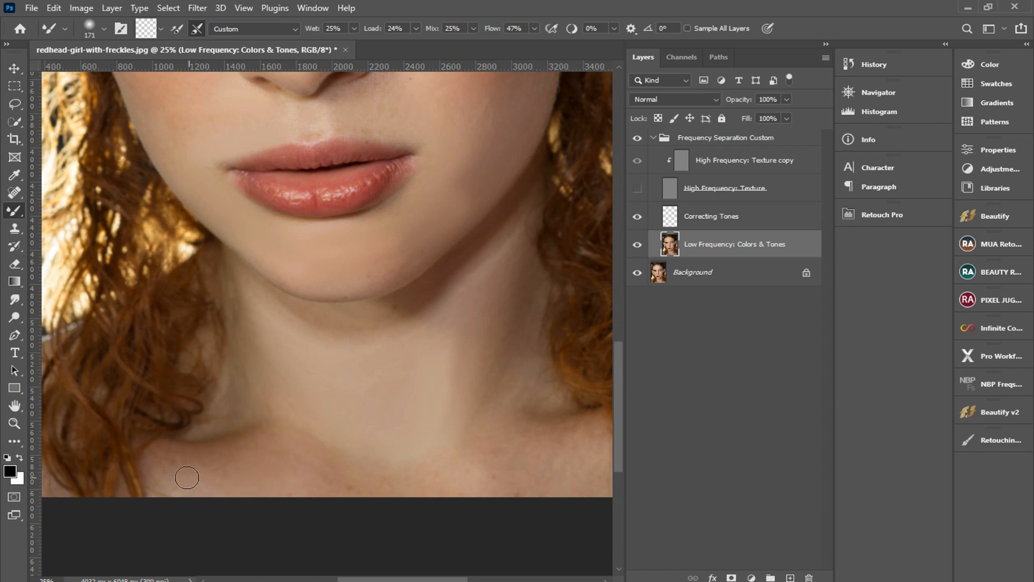
scroll(532, 476, right, 3)
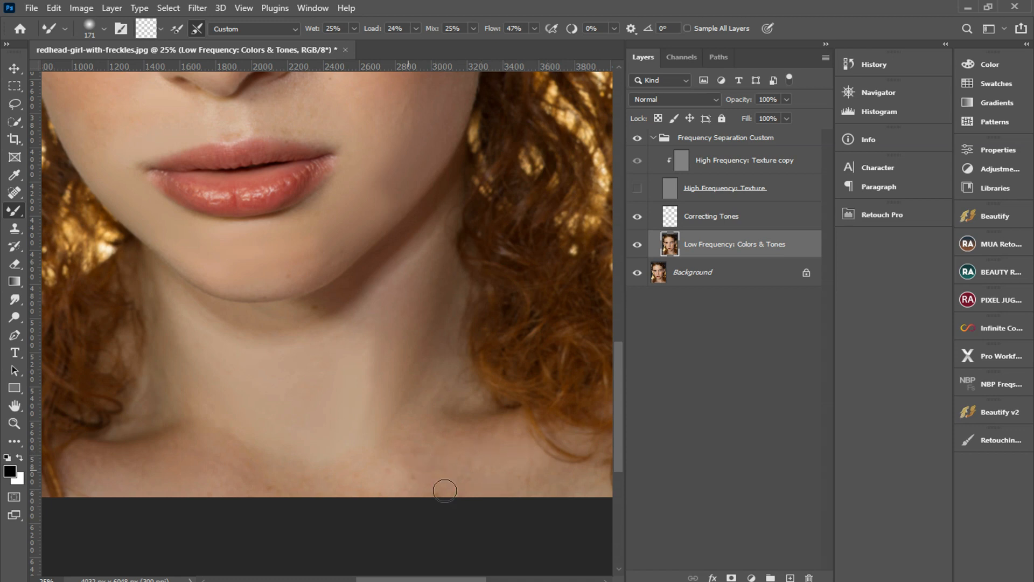
scroll(526, 498, right, 3)
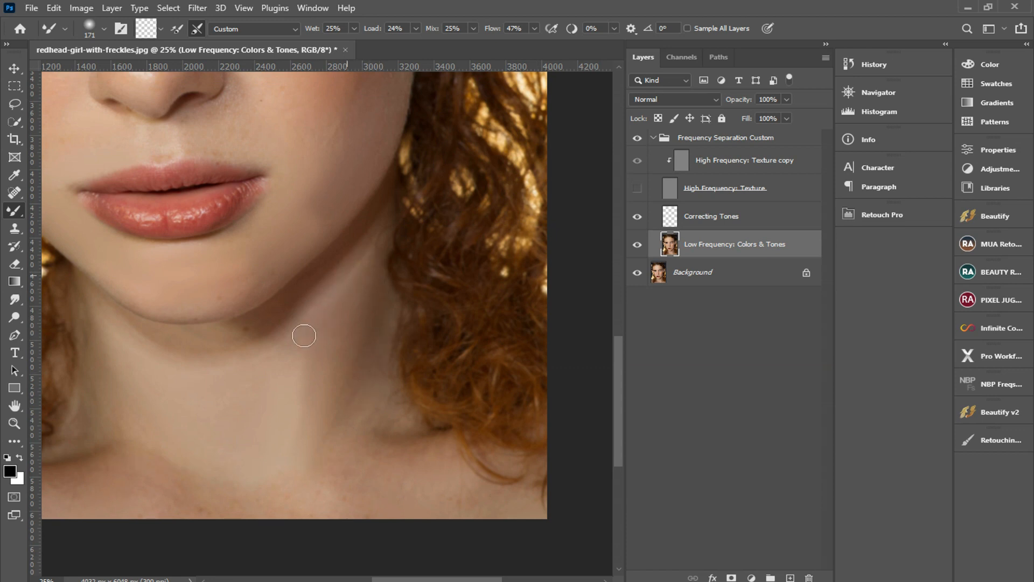
scroll(390, 473, up, 3)
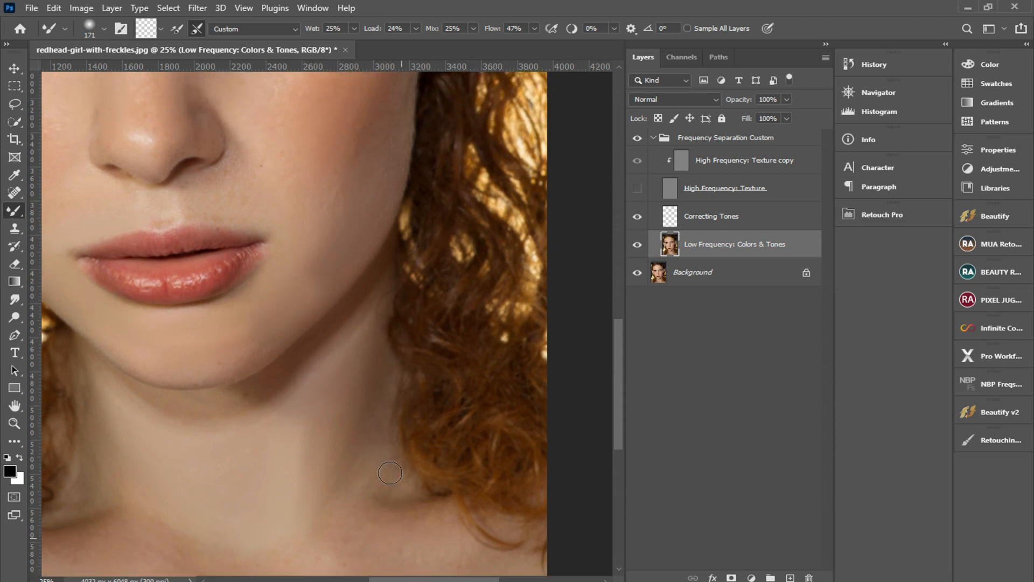
scroll(390, 473, left, 3)
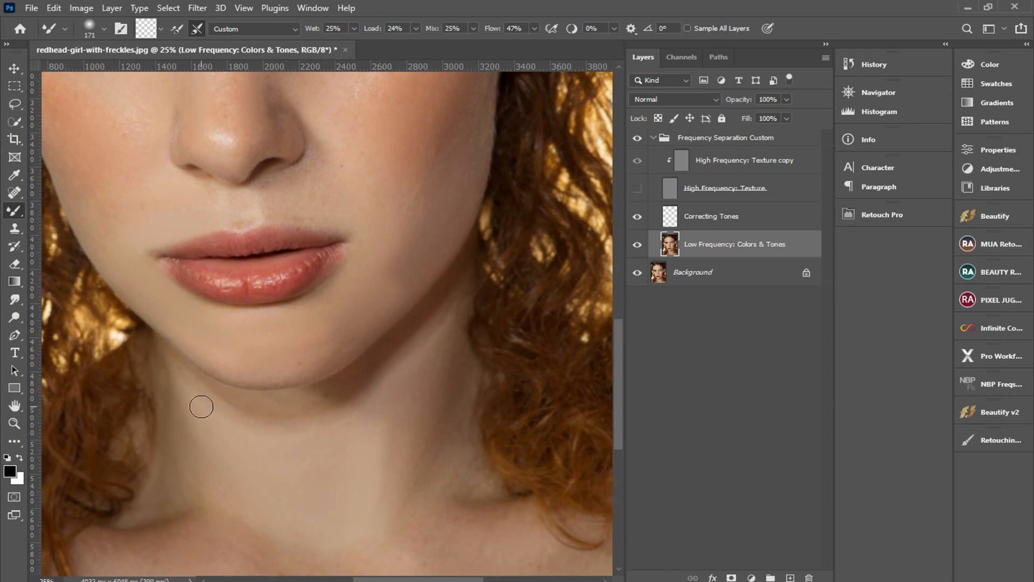
Step: Hide and show the Low Frequency: Colors & Tones layer to compare the lower face and cheeks before and after
scroll(240, 415, up, 4)
scroll(242, 418, up, 5)
scroll(242, 418, left, 2)
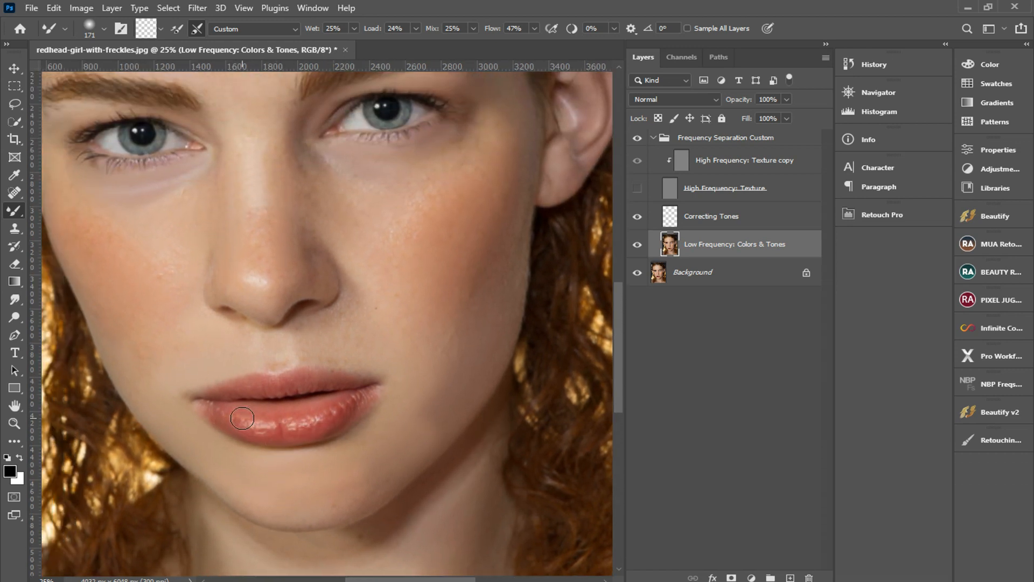
click(638, 245)
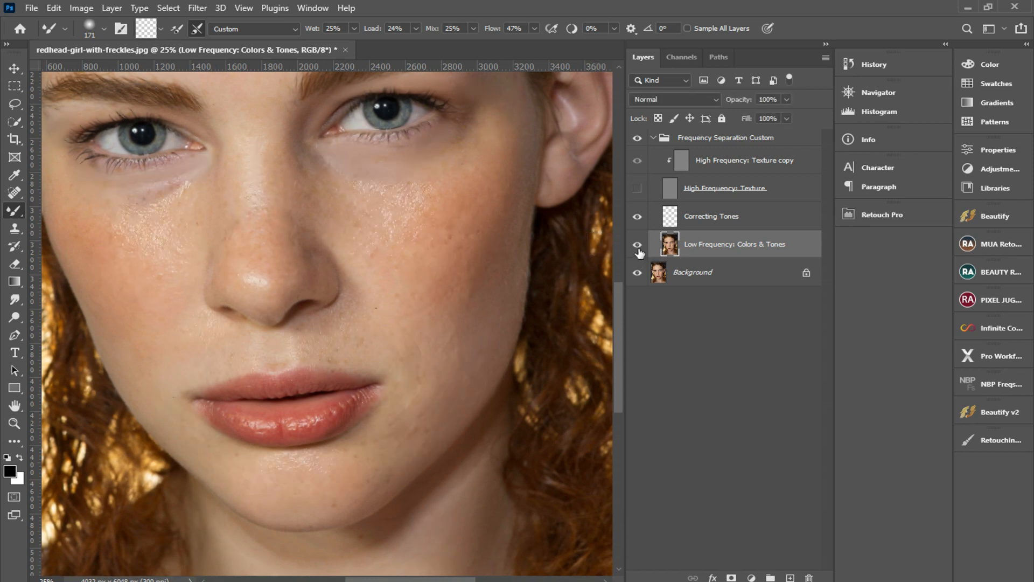
click(637, 246)
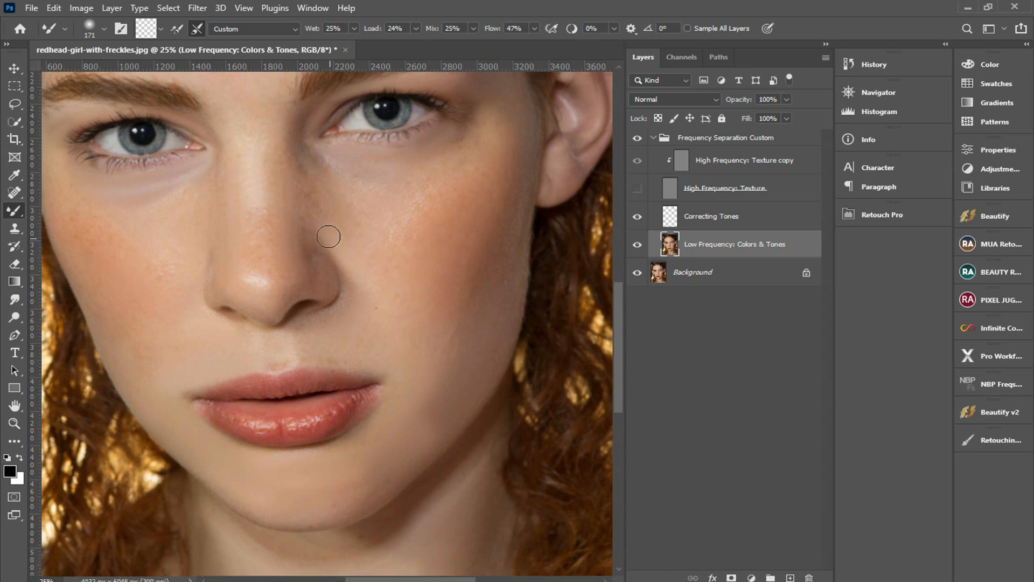
Step: Blend the remaining uneven skin tones on the nose and cheeks with the Mixer Brush
scroll(283, 303, up, 1)
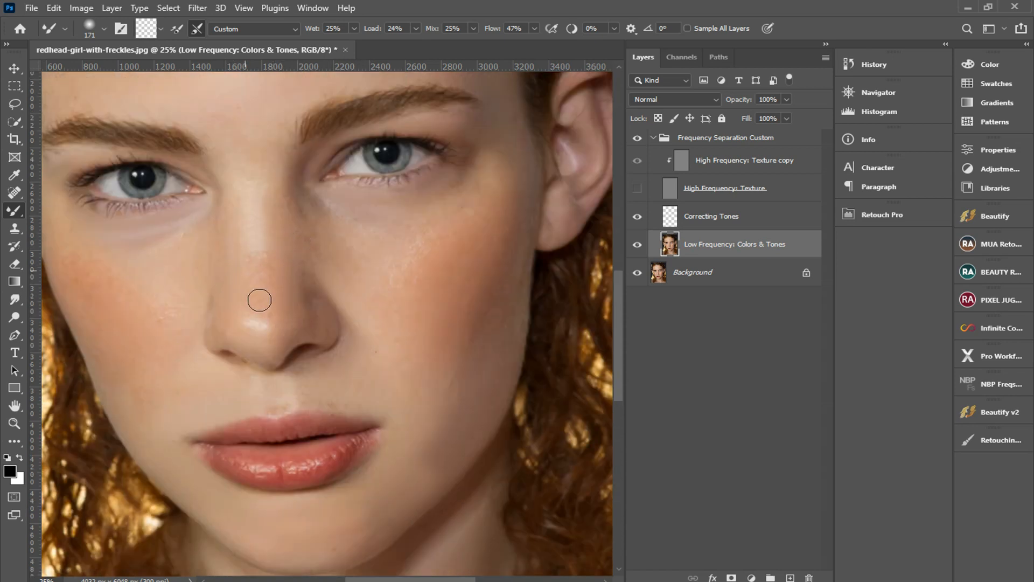
scroll(291, 231, up, 1)
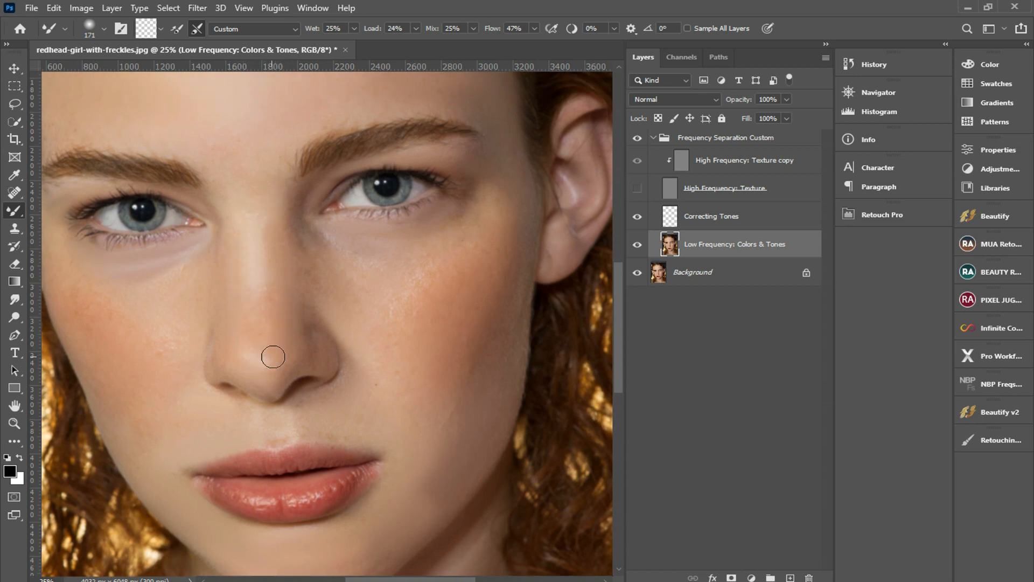
Step: Compare the whole portrait with the Low Frequency: Colors & Tones layer hidden and shown
key(g)
key(ctrl+minus)
click(637, 245)
click(638, 245)
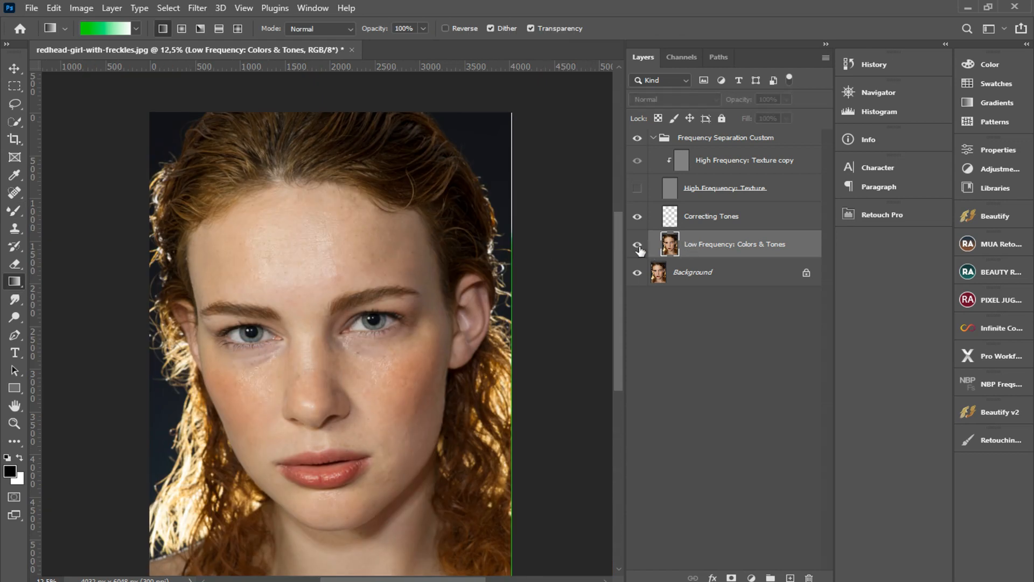
click(637, 245)
click(637, 245)
click(638, 245)
scroll(498, 367, down, 1)
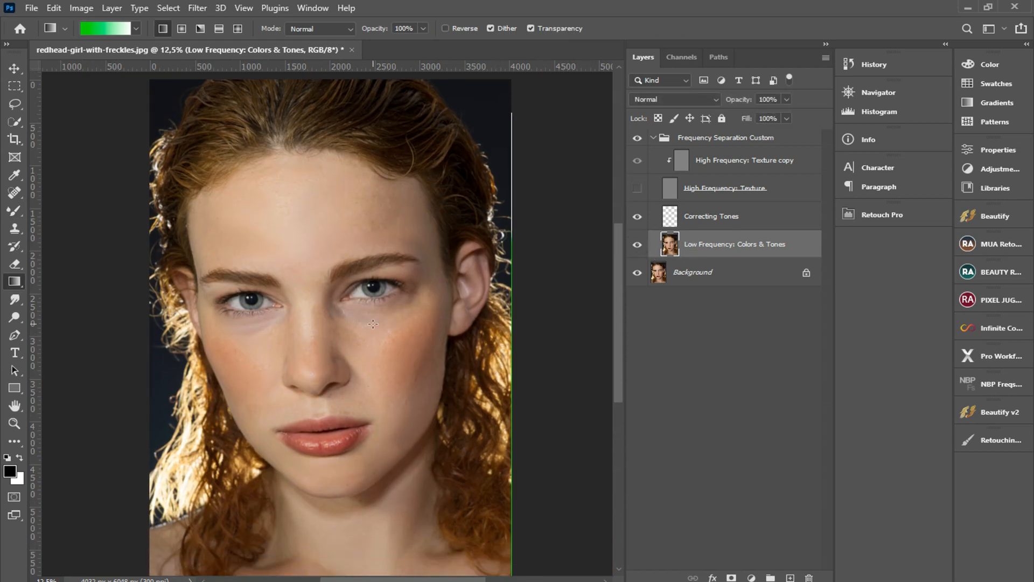
right_click(78, 300)
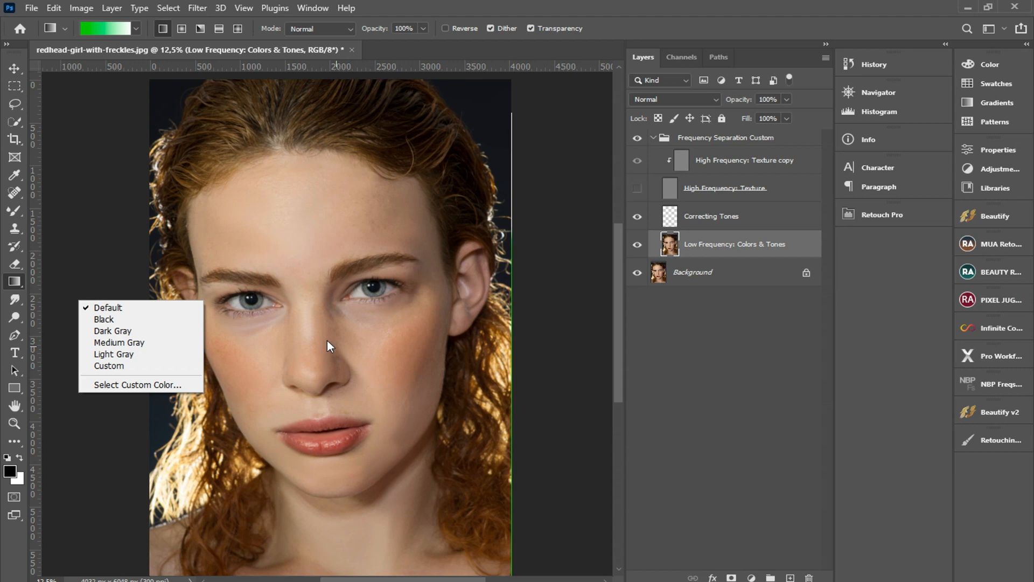
click(707, 253)
right_click(393, 327)
click(721, 246)
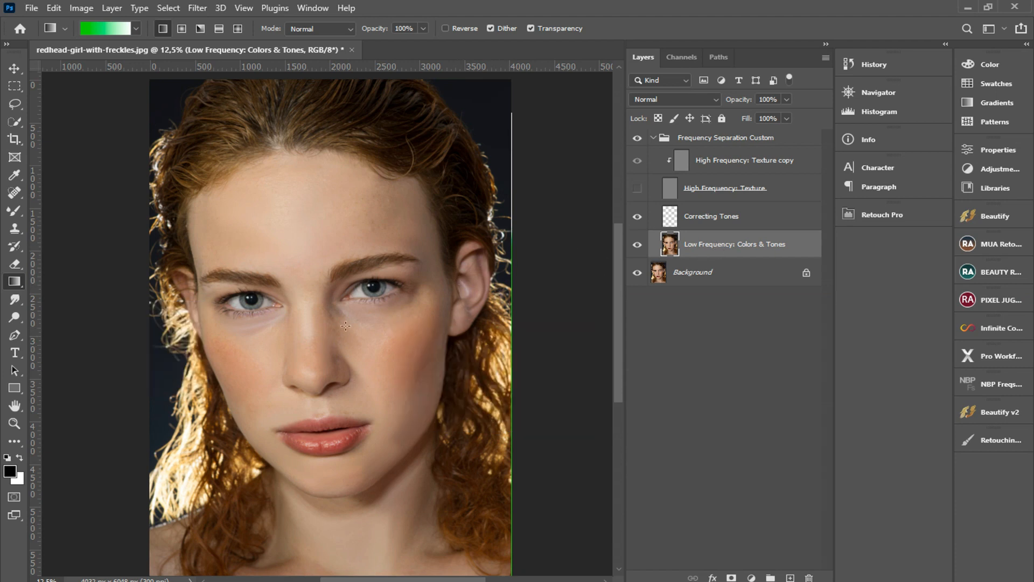
Step: Switch back to the Mixer Brush tool and set its brush size to 480 px for the Low Frequency: Colors & Tones layer
click(16, 211)
right_click(306, 291)
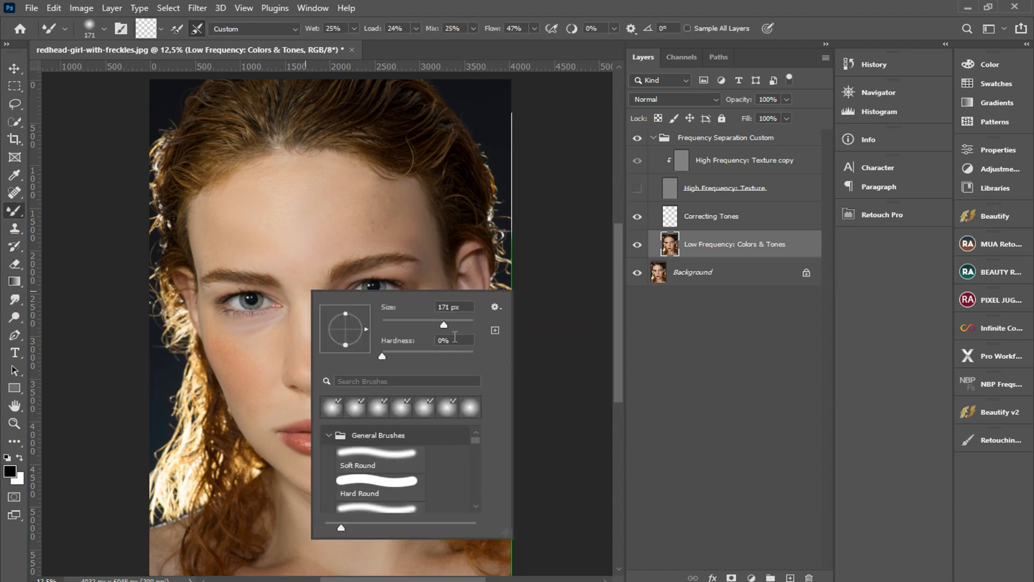
drag(462, 325, 464, 325)
click(696, 253)
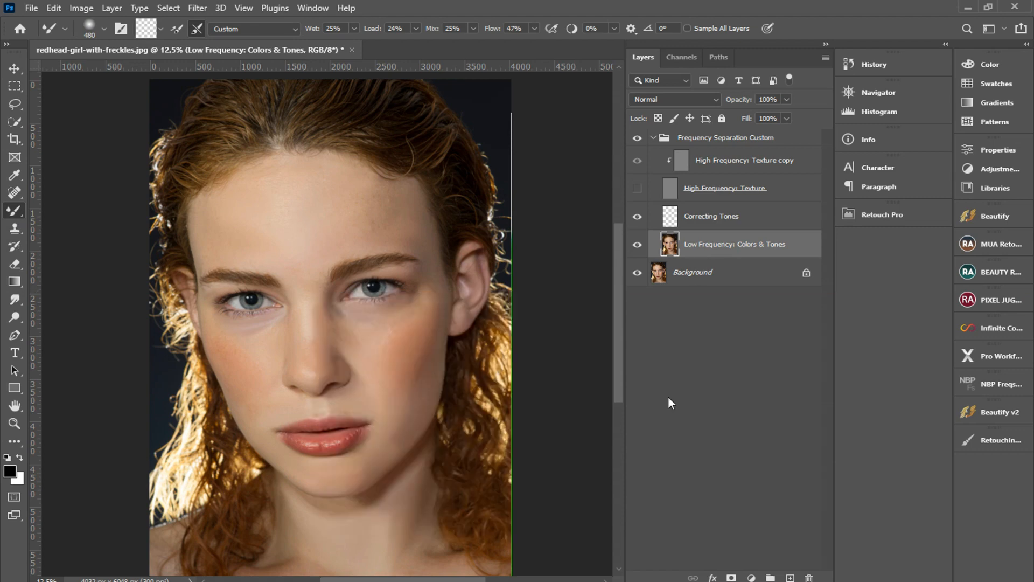
key(ctrl+plus)
key(ctrl+plus)
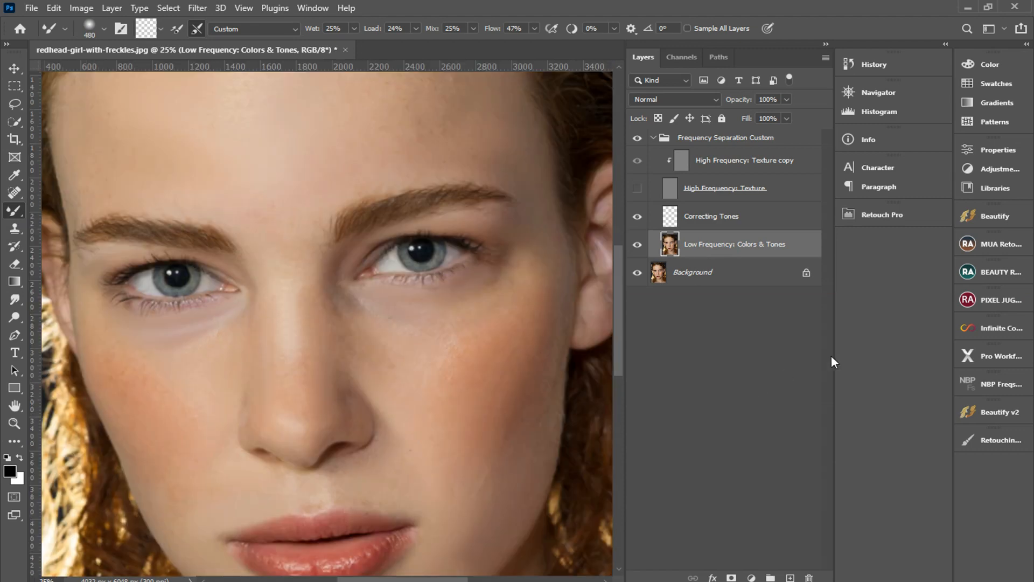
Step: Set the Mixer Brush size to 80 px and blend the small uneven tones on the ear and around the mouth
scroll(452, 397, right, 3)
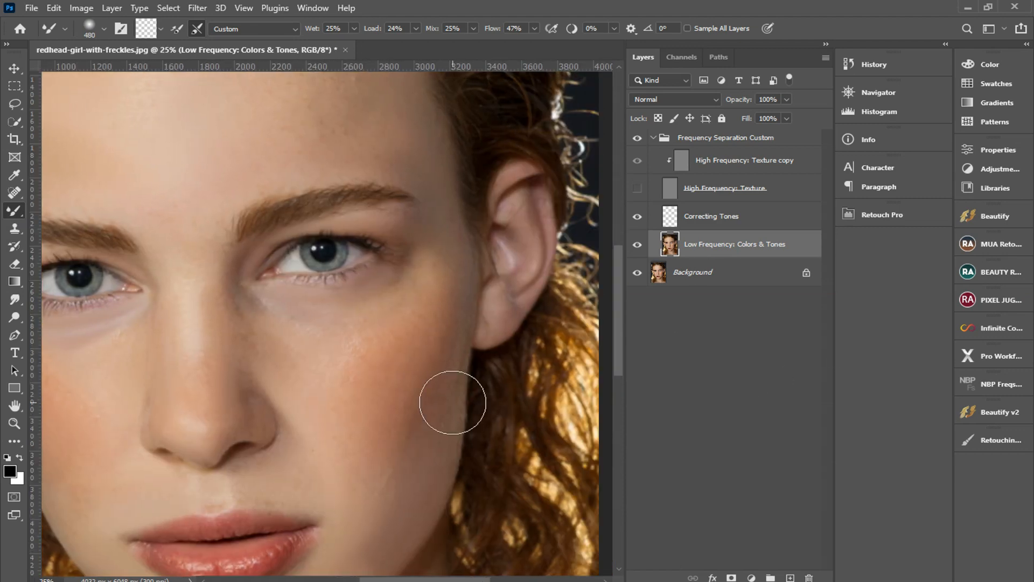
right_click(452, 397)
drag(581, 377, 538, 377)
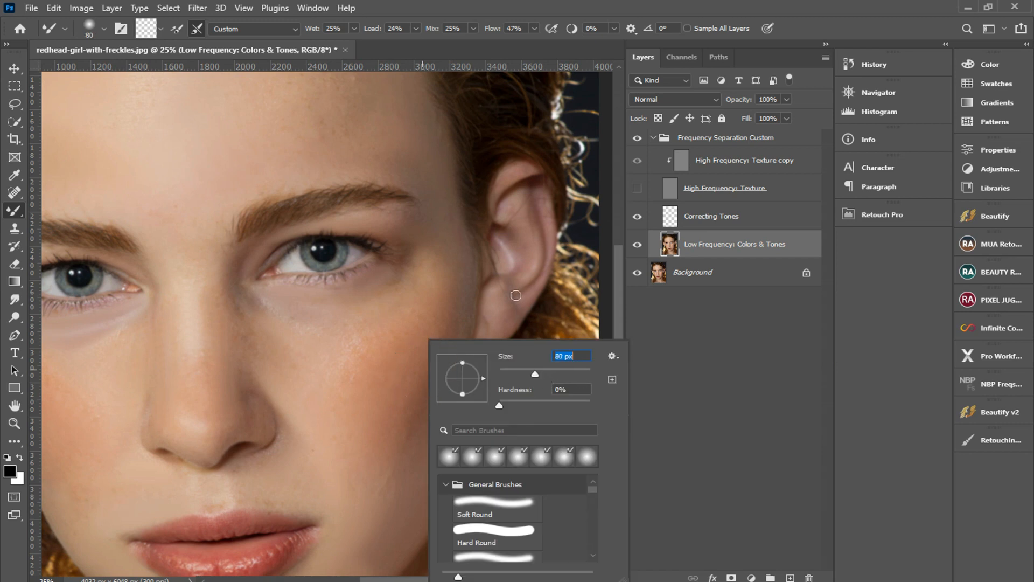
click(500, 333)
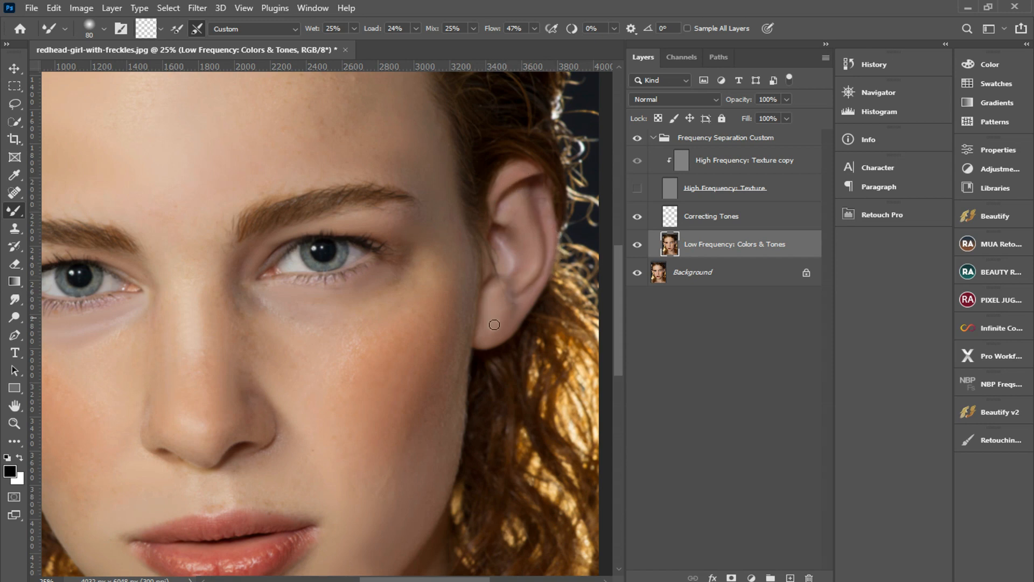
scroll(406, 336, left, 3)
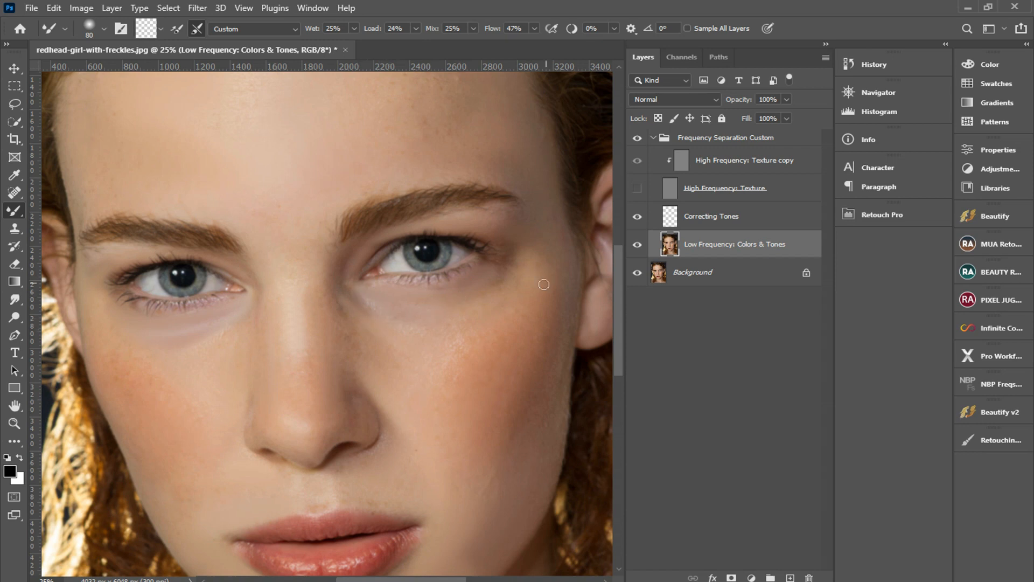
scroll(422, 363, left, 1)
scroll(423, 363, down, 1)
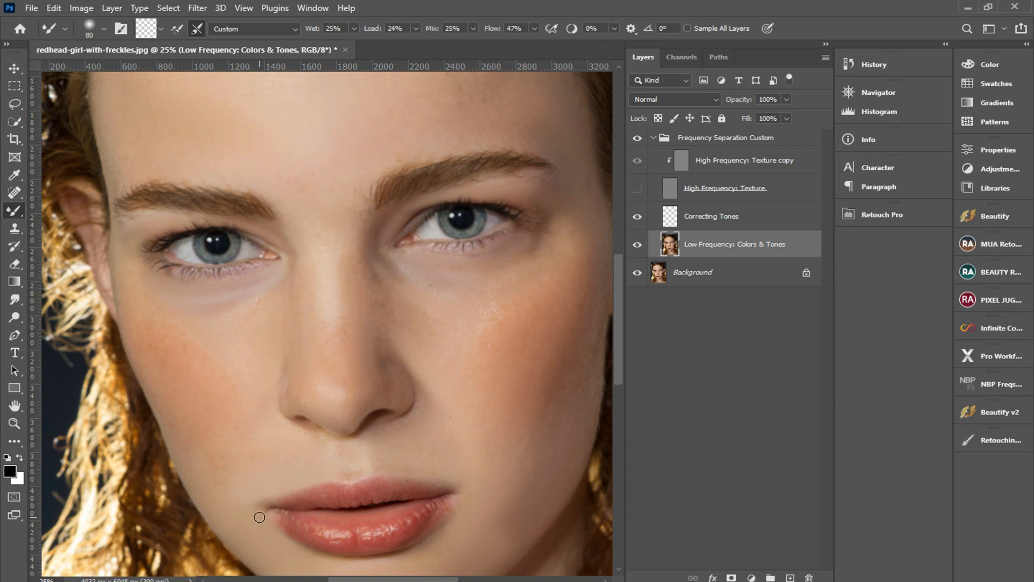
scroll(302, 549, down, 1)
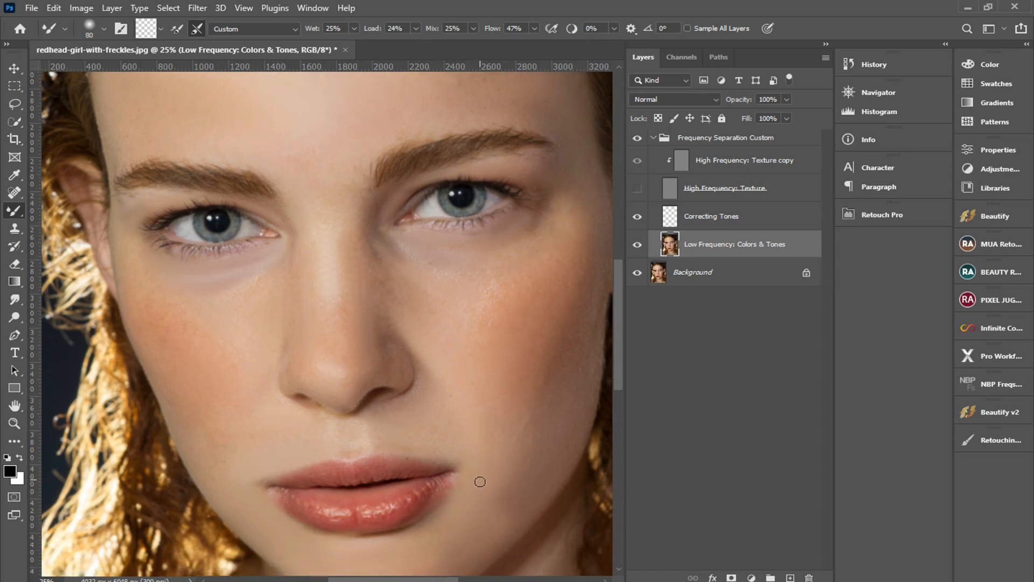
scroll(488, 473, up, 1)
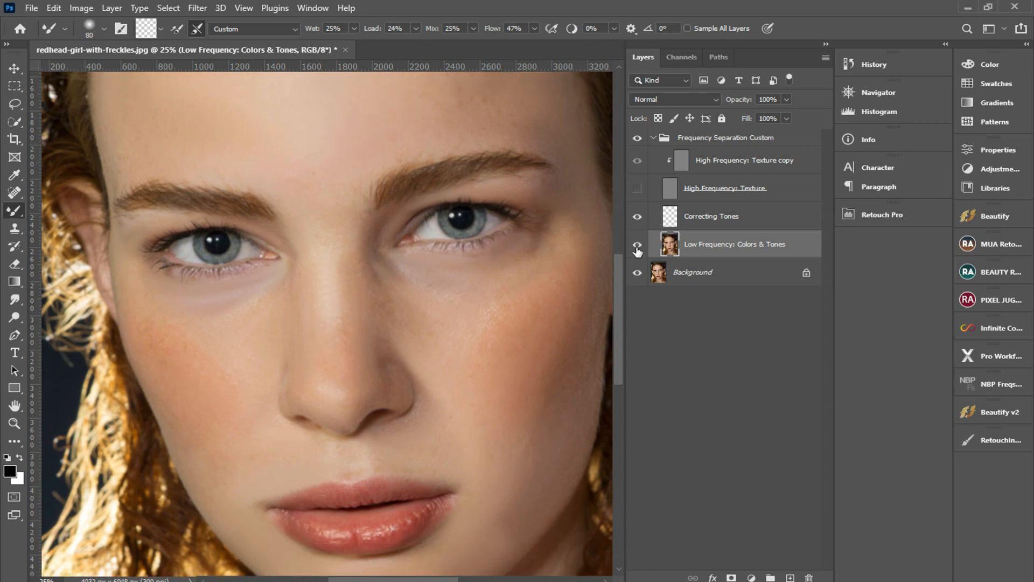
scroll(457, 288, up, 4)
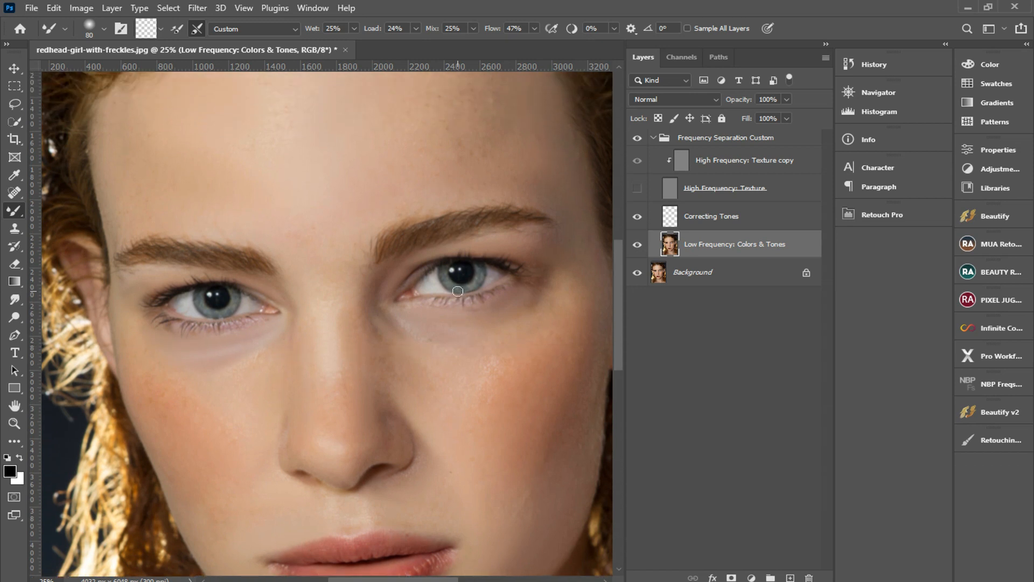
Step: Enlarge the Mixer Brush to 259 px for the forehead and select the Correcting Tones layer
right_click(418, 201)
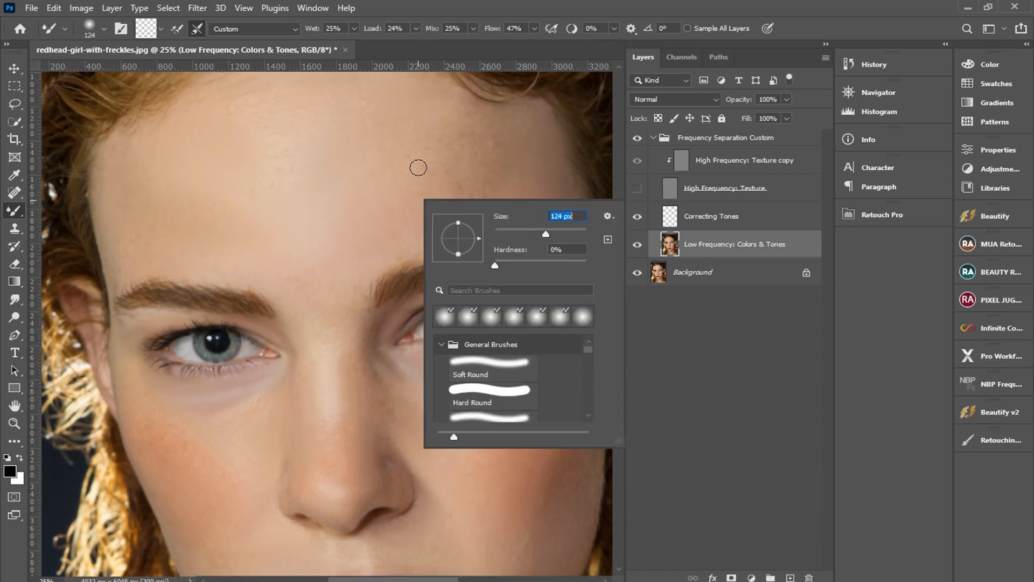
right_click(404, 145)
key(Return)
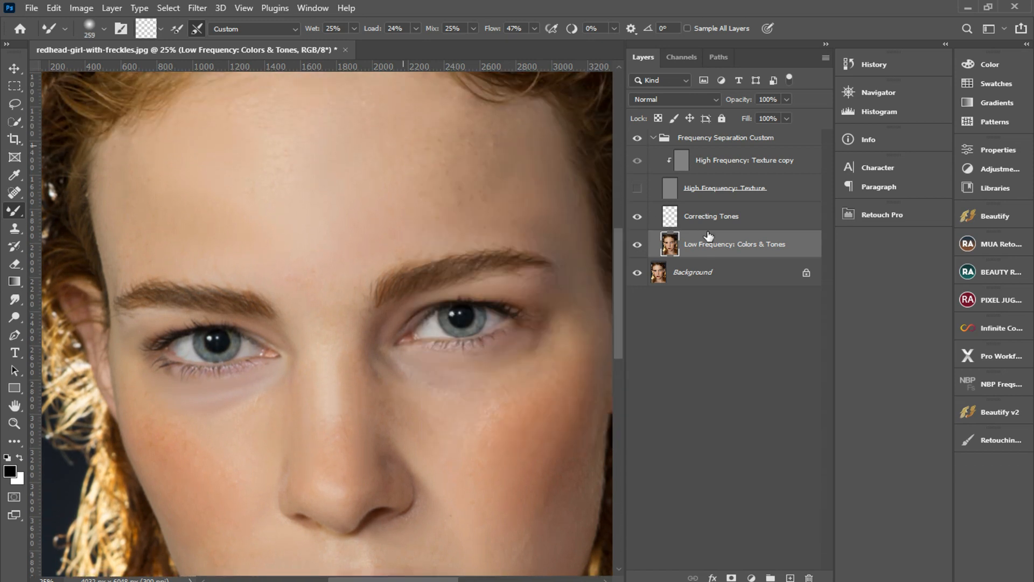
key(alt+bracketright)
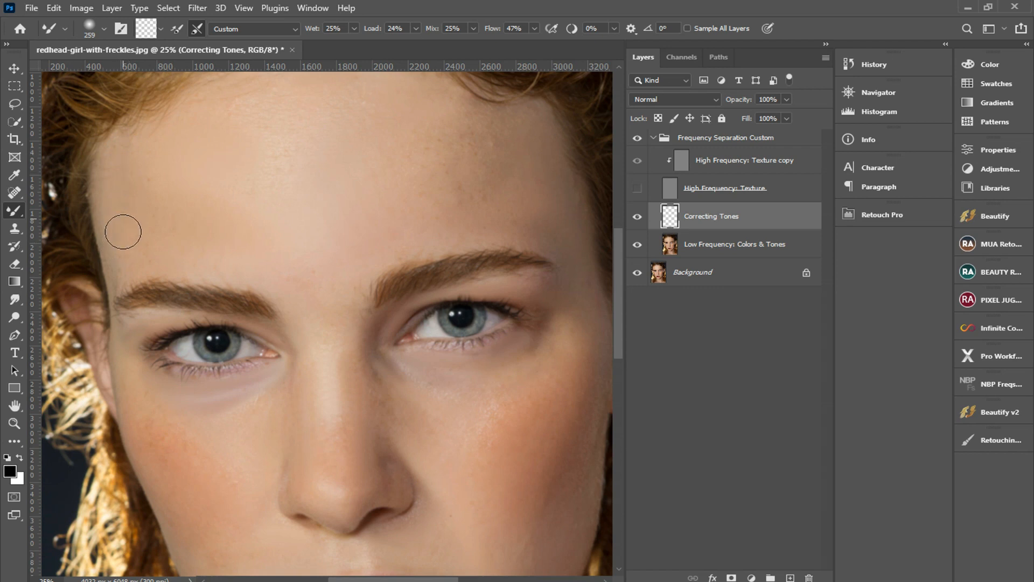
Step: Hide and show the Low Frequency: Colors & Tones layer to compare the forehead and the whole face before and after
click(638, 245)
click(638, 245)
click(638, 245)
click(638, 245)
key(ctrl+minus)
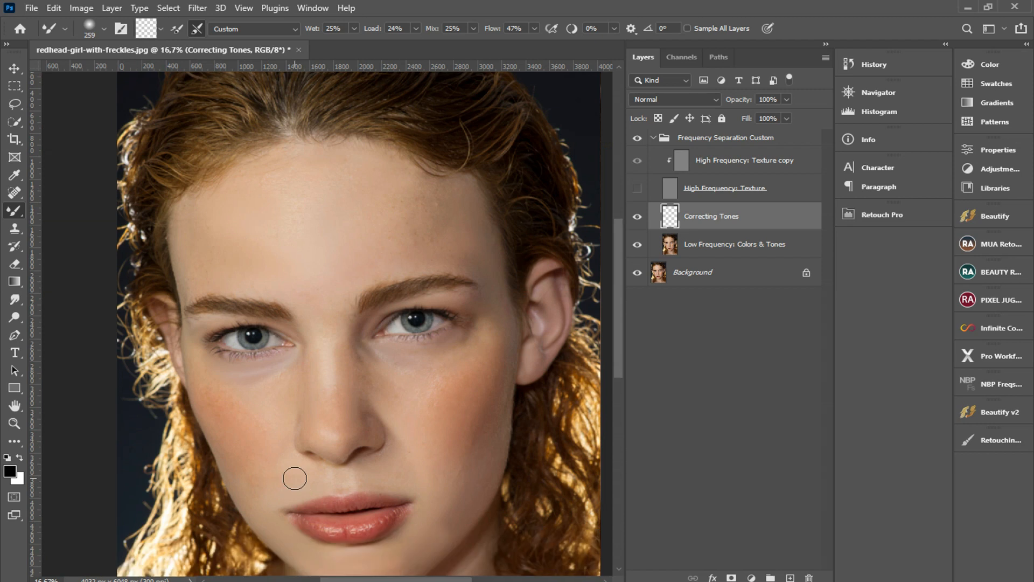
click(639, 244)
click(639, 244)
Step: Make the High Frequency: Texture layer and its clipped copy visible again, and select High Frequency: Texture
click(658, 139)
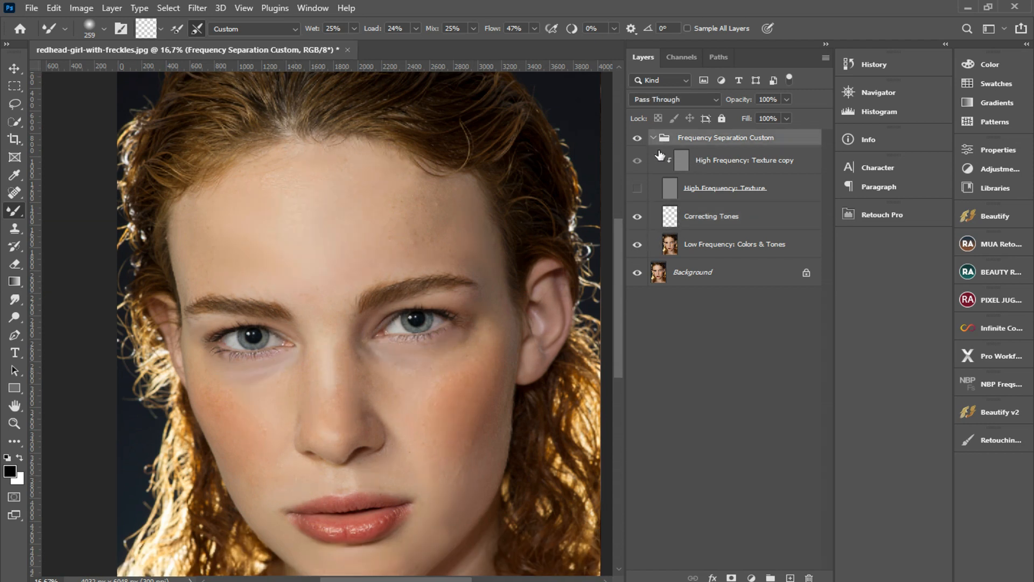
click(637, 162)
click(639, 188)
click(732, 194)
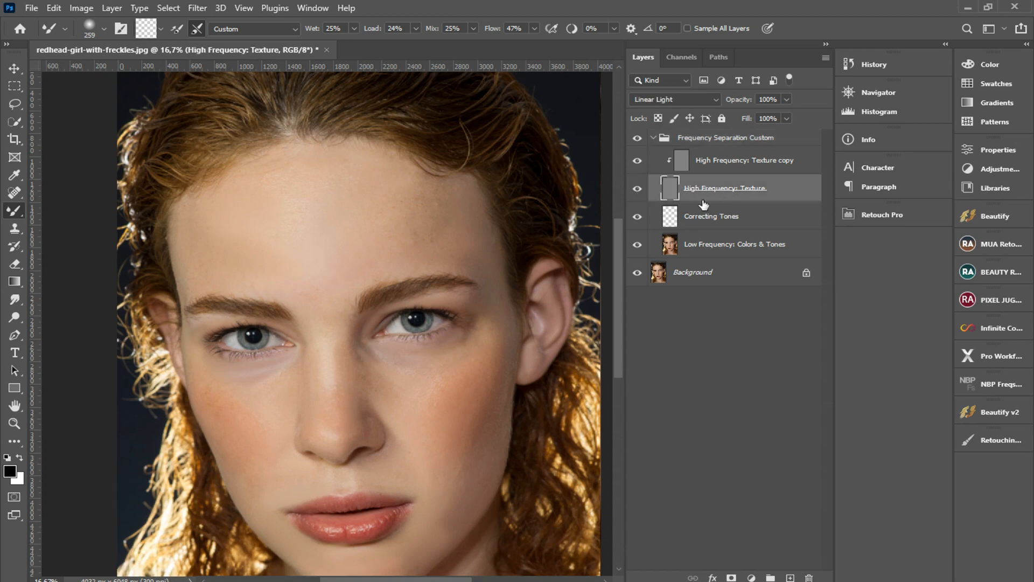
Step: Duplicate the High Frequency: Texture layer twice to strengthen the skin texture
key(ctrl+plus)
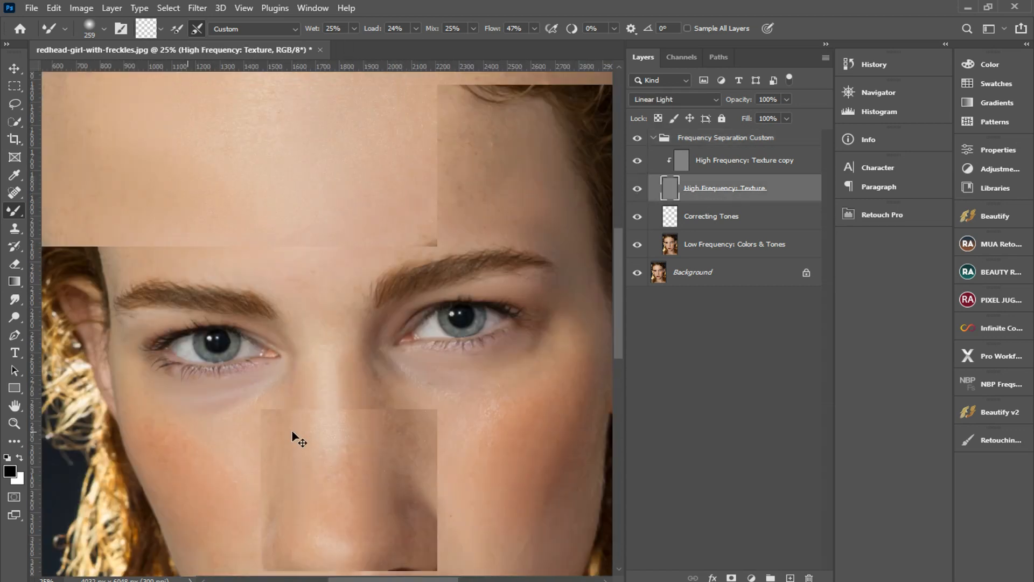
key(ctrl+plus)
key(ctrl+j)
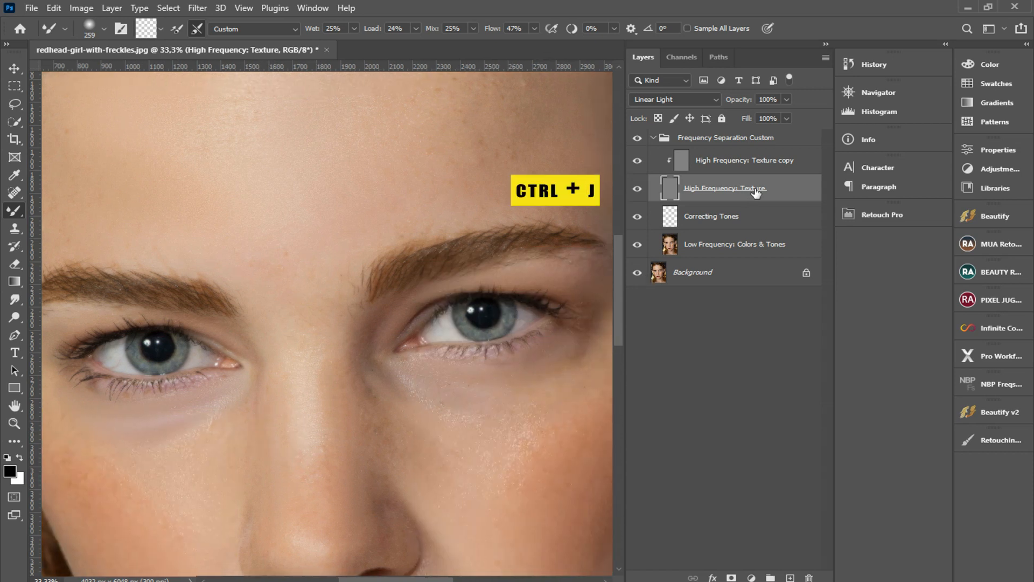
key(ctrl+j)
key(ctrl+j)
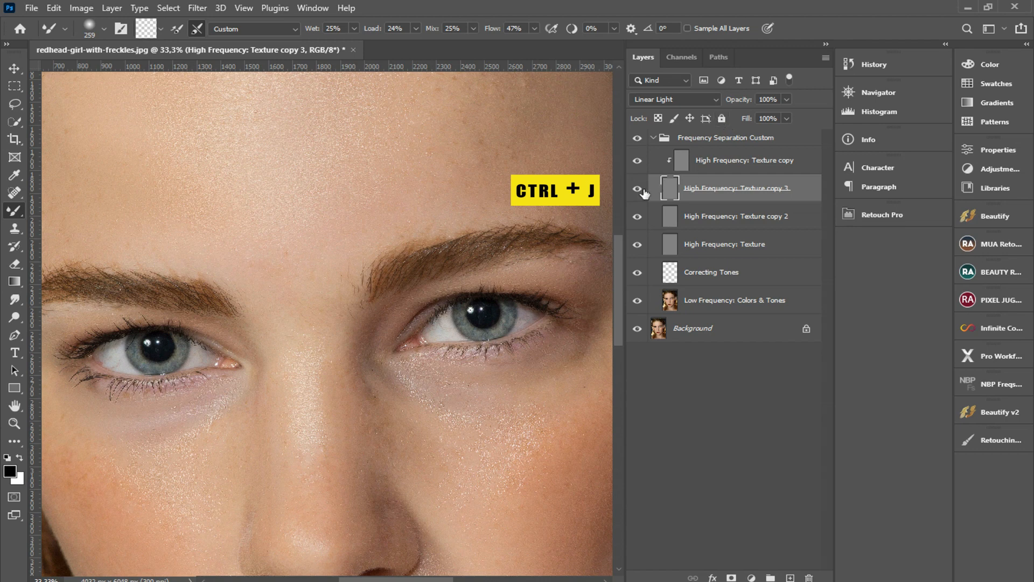
Step: Collapse the Frequency Separation Custom group and add the Iris eye enhancement from Retouch Pro
click(653, 137)
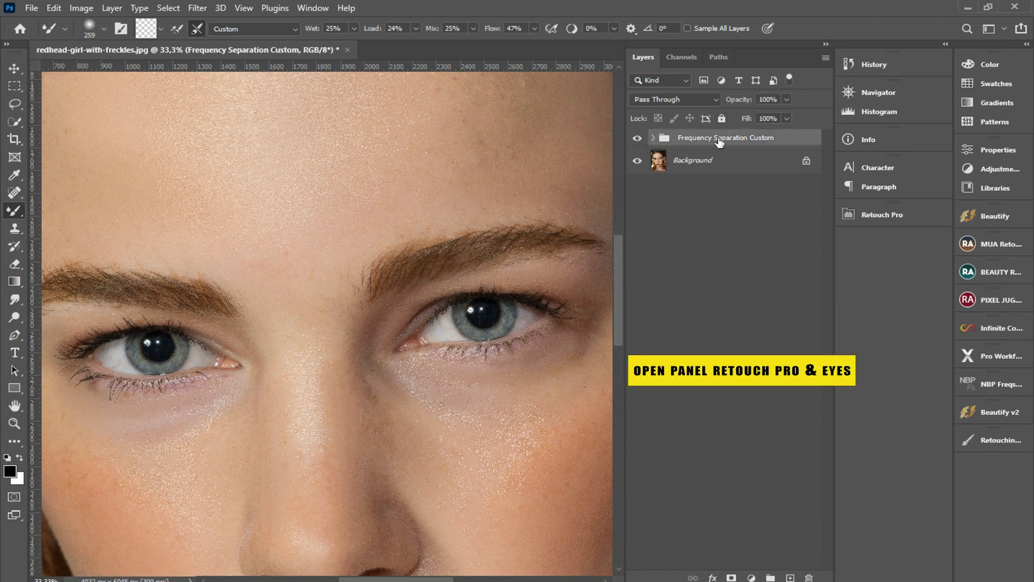
click(892, 215)
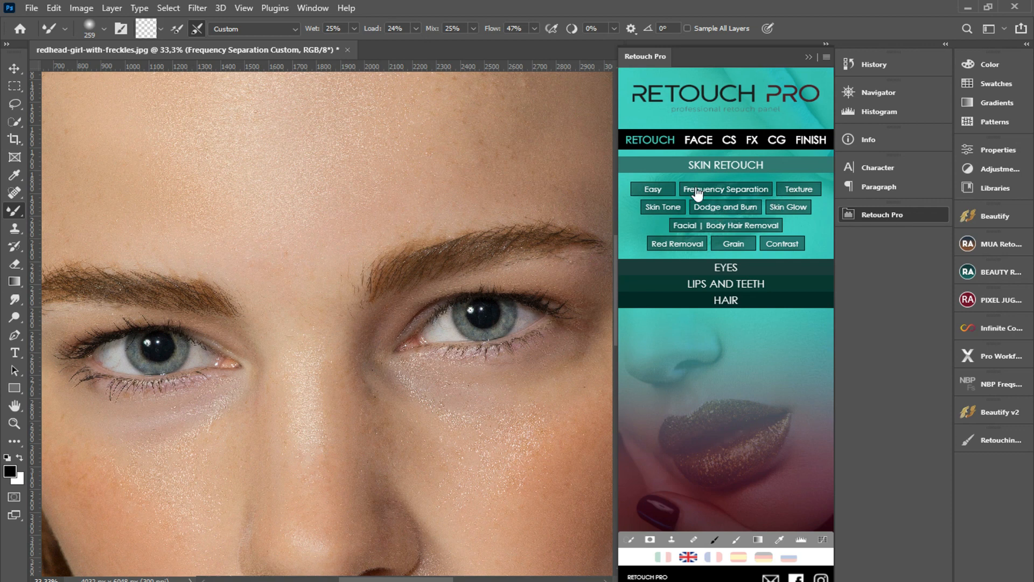
click(727, 269)
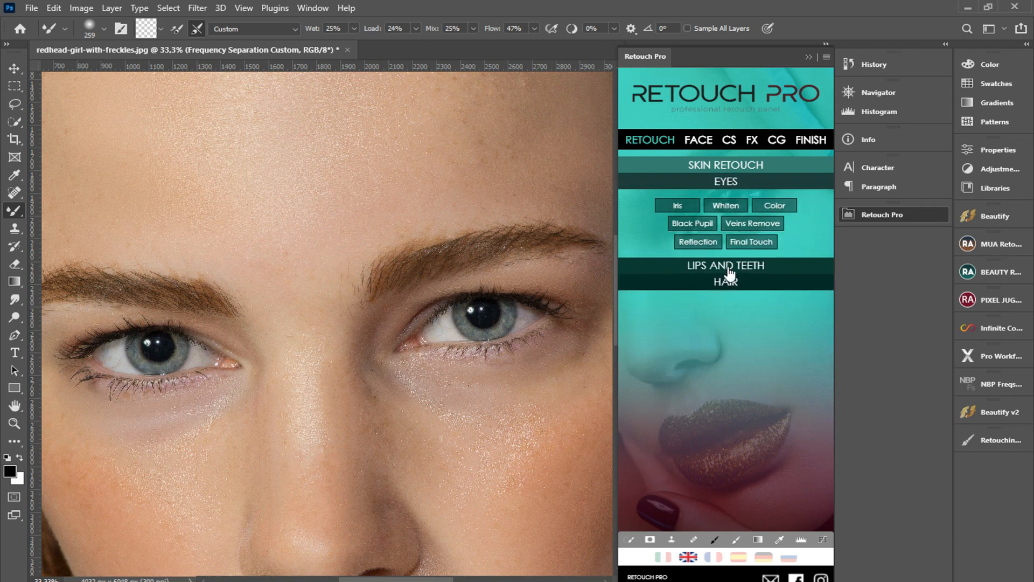
click(680, 207)
click(810, 57)
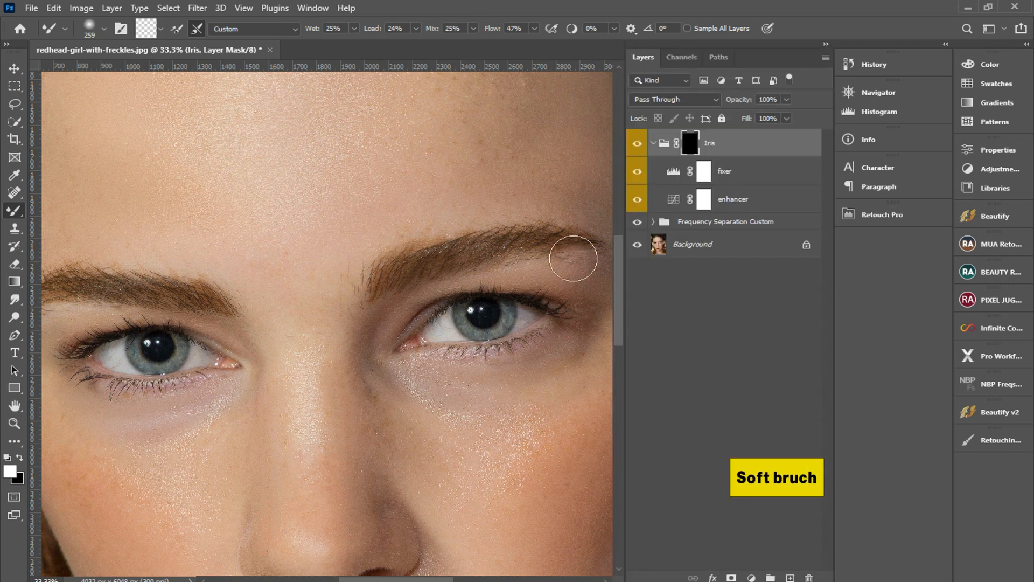
Step: Target the Iris group's mask and switch from the Mixer Brush to the regular Brush tool
right_click(508, 337)
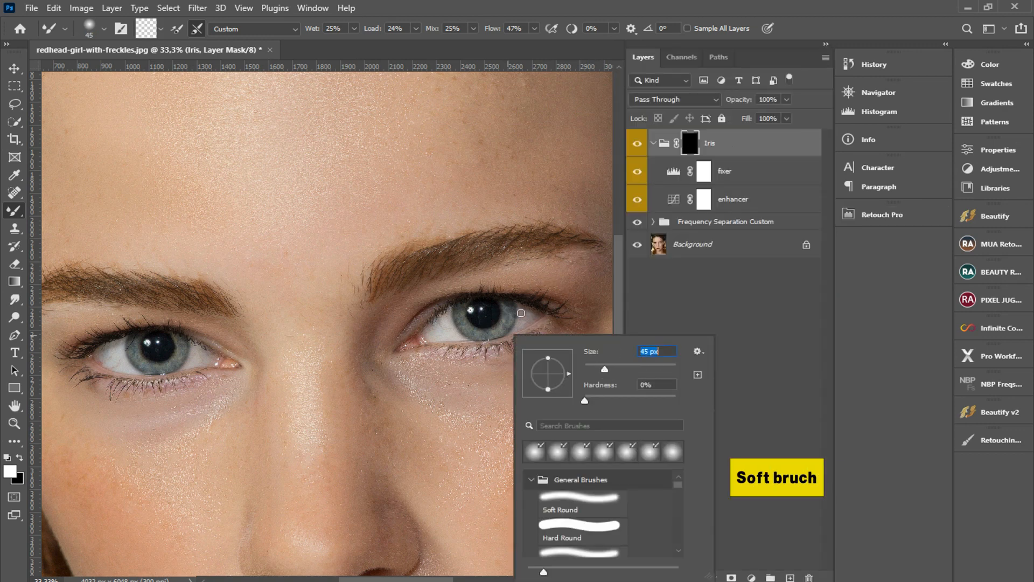
drag(611, 373, 624, 368)
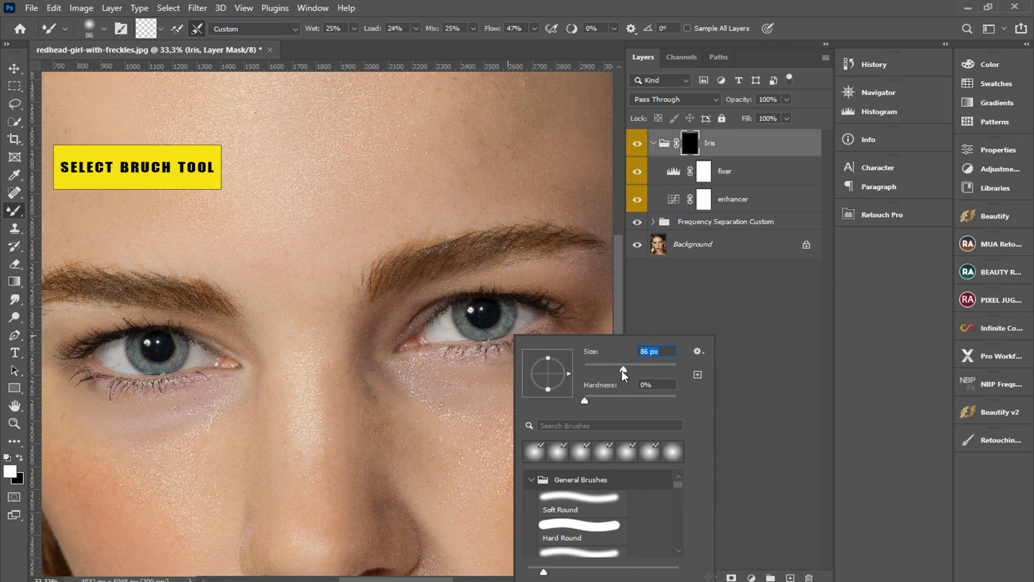
click(687, 148)
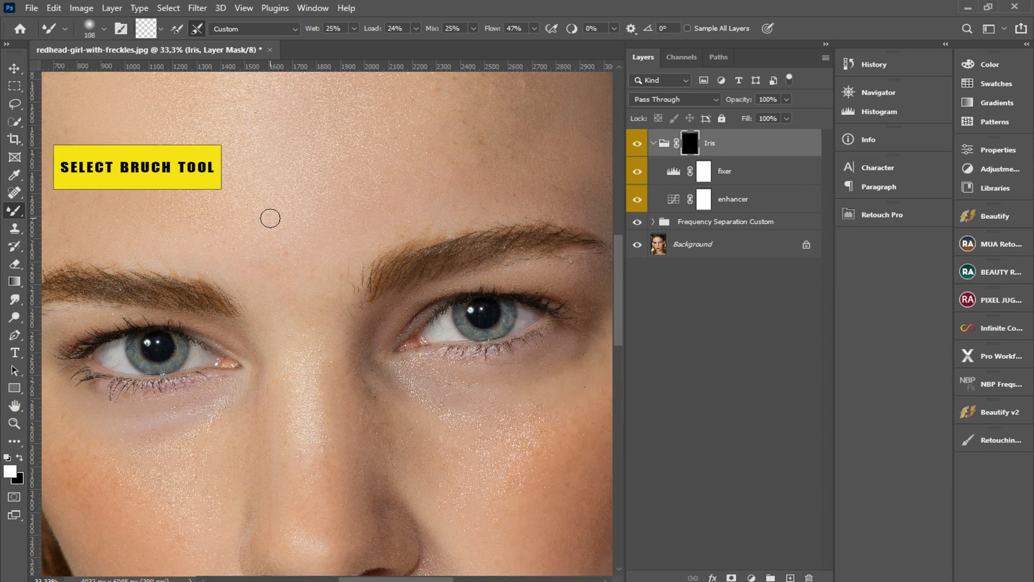
right_click(19, 218)
click(83, 213)
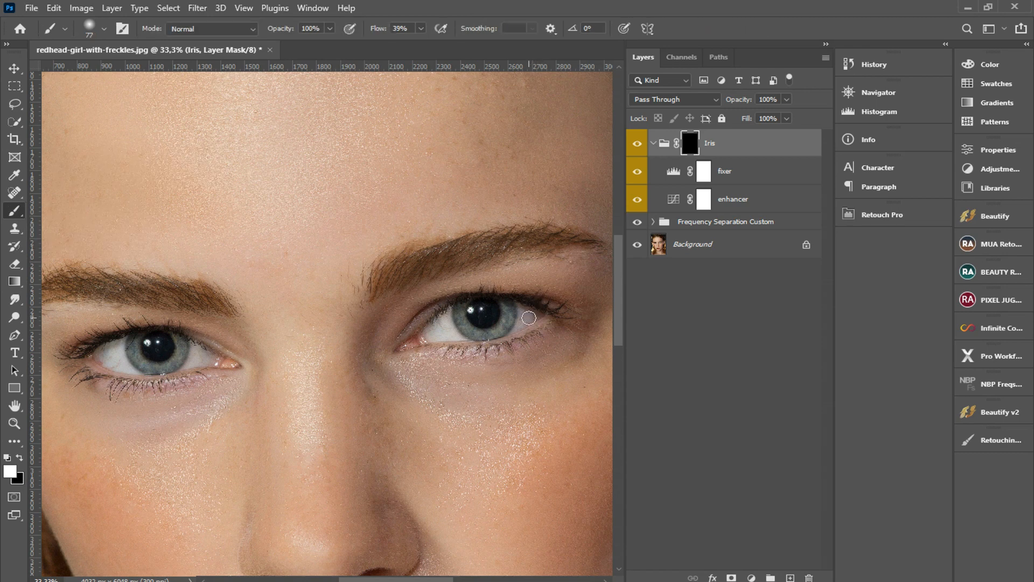
Step: Paint white over both irises on the Iris group's mask with a 64 px soft brush at 39% flow
scroll(529, 318, up, 4)
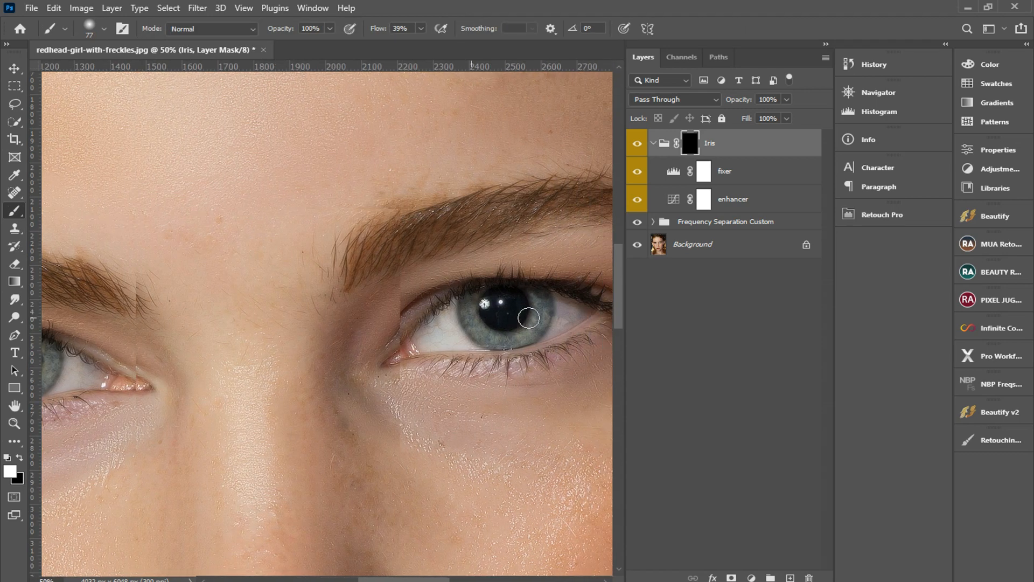
right_click(493, 313)
drag(605, 348, 598, 348)
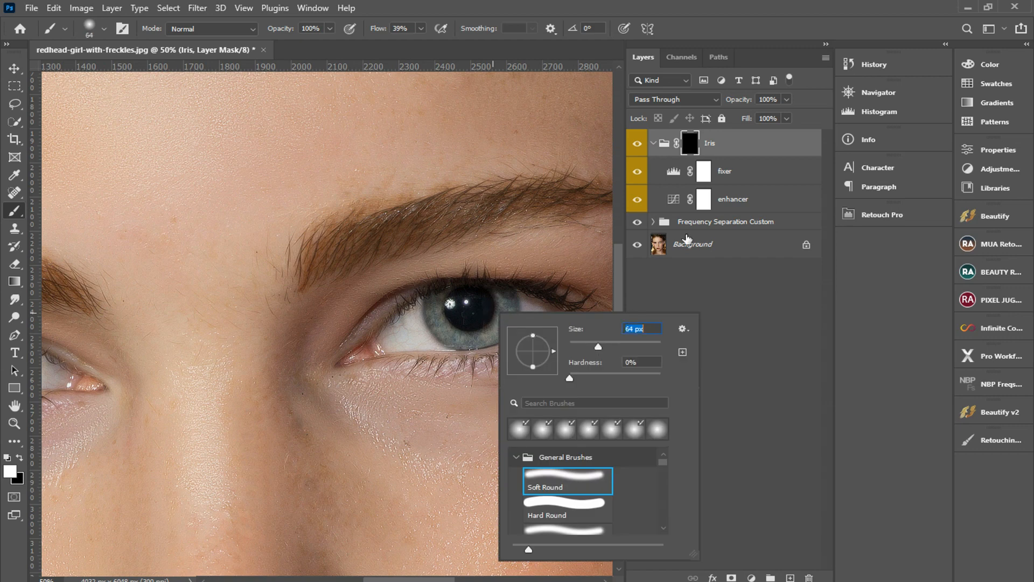
click(692, 145)
mouse_move(508, 300)
mouse_down()
mouse_move(487, 339)
mouse_move(457, 343)
mouse_move(441, 328)
mouse_move(433, 294)
mouse_move(445, 331)
mouse_move(472, 338)
mouse_move(499, 322)
mouse_move(505, 292)
mouse_up()
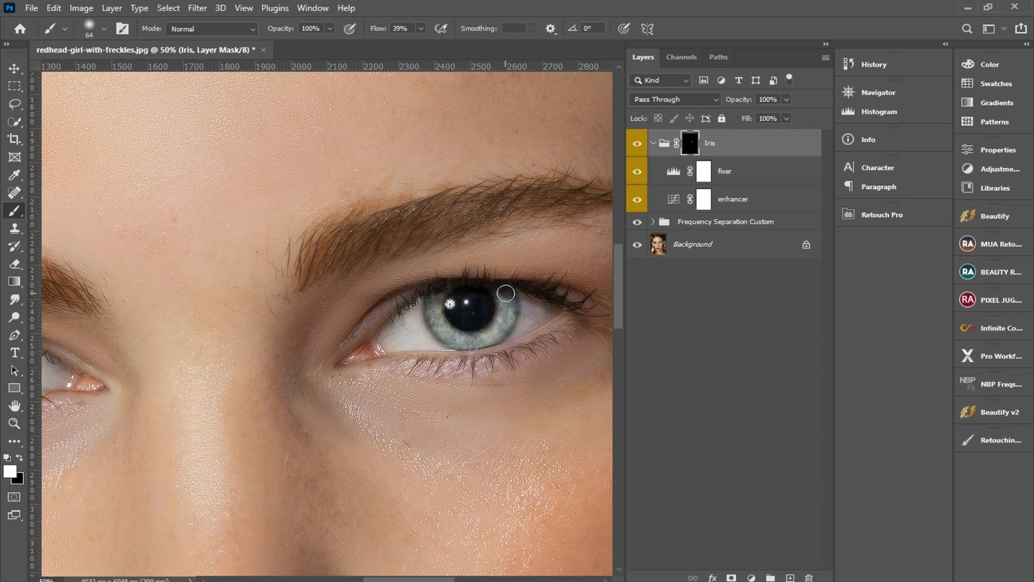
drag(386, 579, 365, 579)
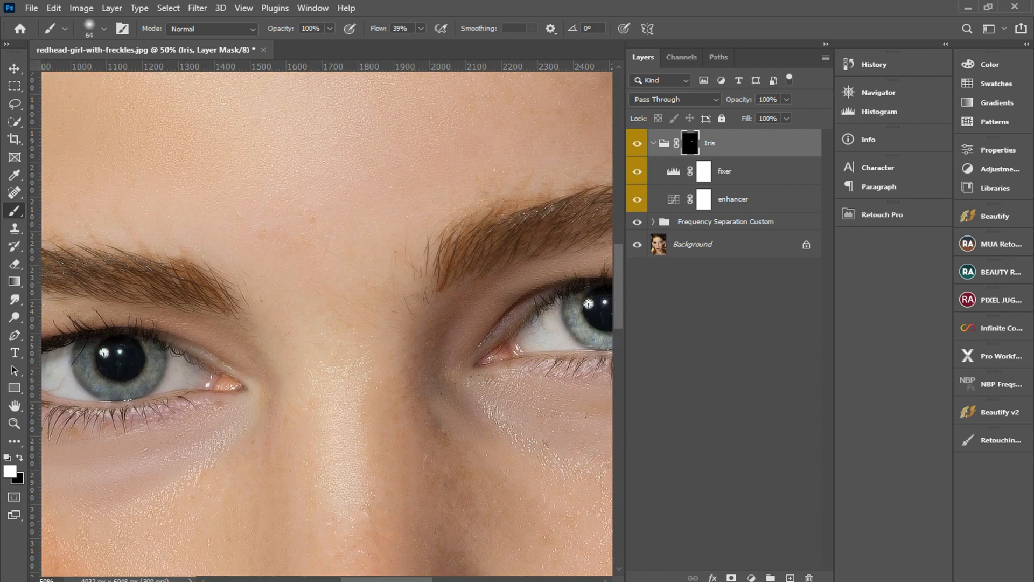
mouse_move(155, 355)
mouse_down()
mouse_move(145, 382)
mouse_move(101, 388)
mouse_move(86, 374)
mouse_move(83, 344)
mouse_move(86, 370)
mouse_move(109, 392)
mouse_up()
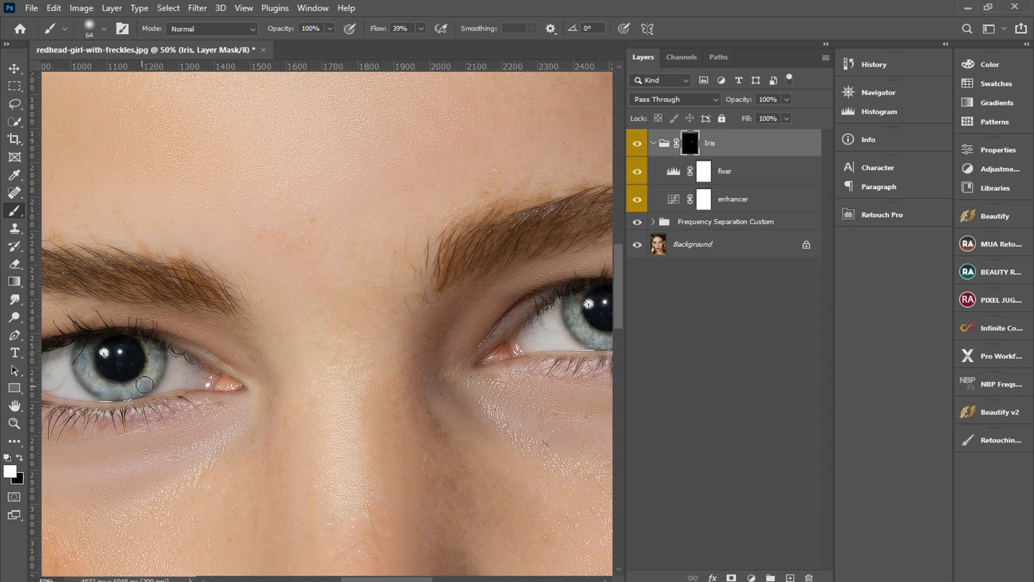
Step: Hide and show the Iris group to compare both eyes before and after the enhancement
click(638, 145)
click(638, 144)
scroll(468, 325, right, 2)
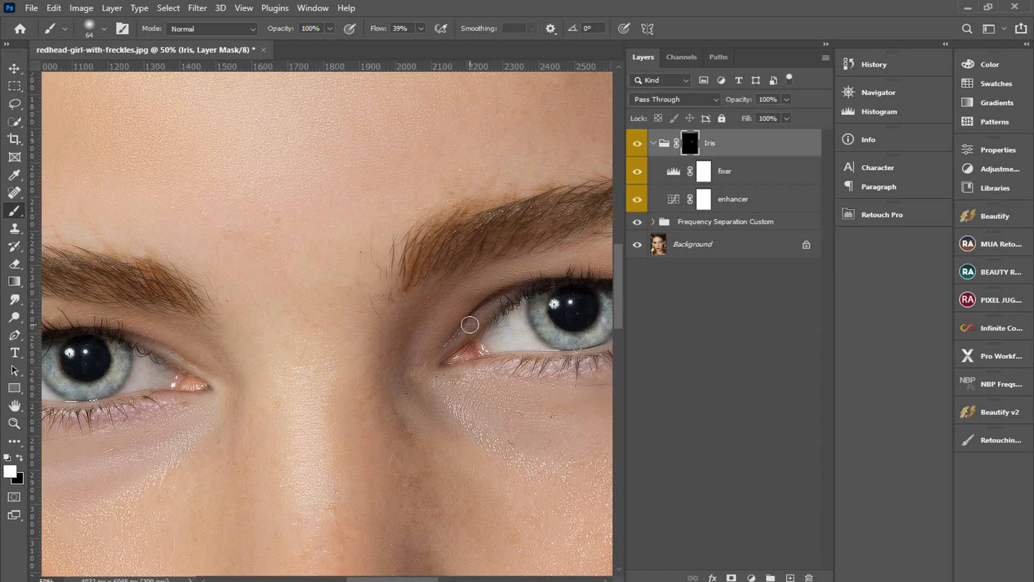
click(638, 144)
click(638, 145)
key(ctrl+minus)
key(ctrl+minus)
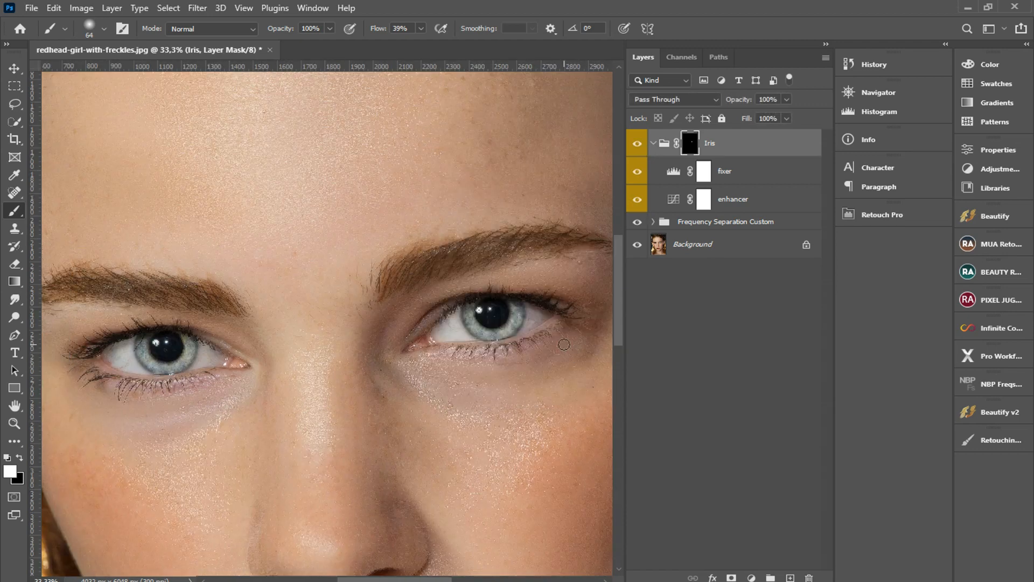
Step: Collapse the Iris group and add the Whiten eye effect from Retouch Pro
click(655, 144)
click(868, 214)
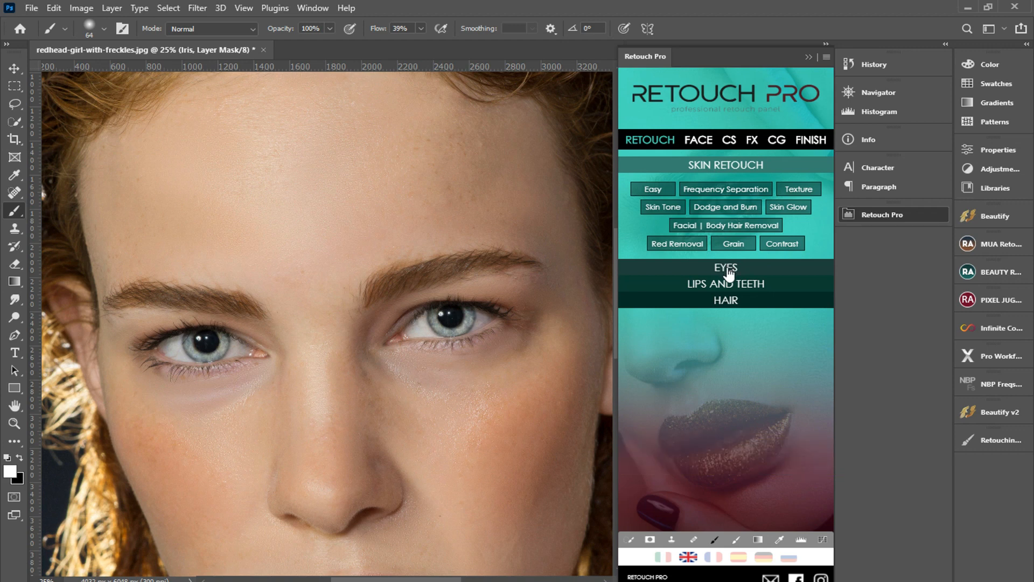
click(727, 269)
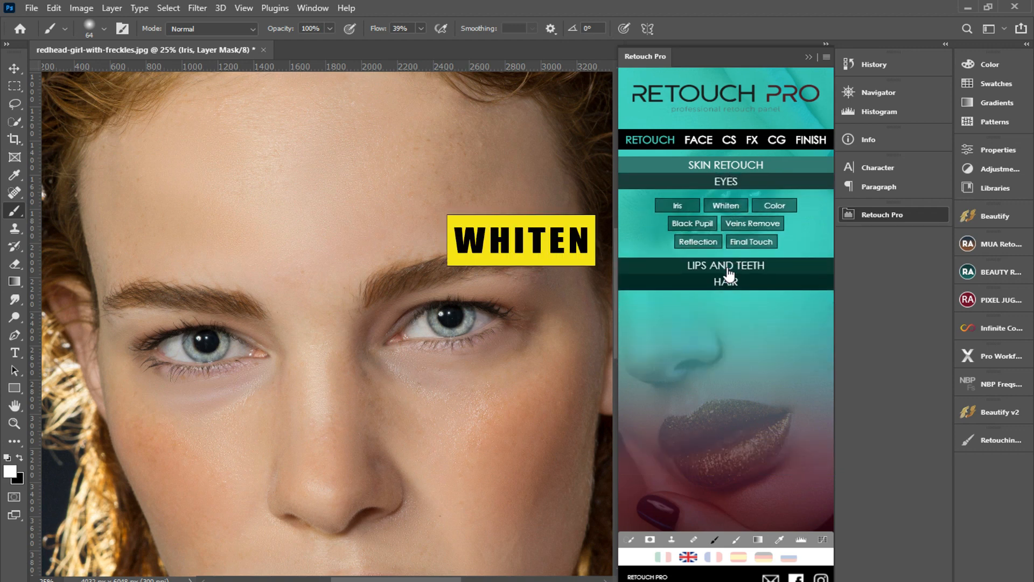
click(733, 208)
click(810, 57)
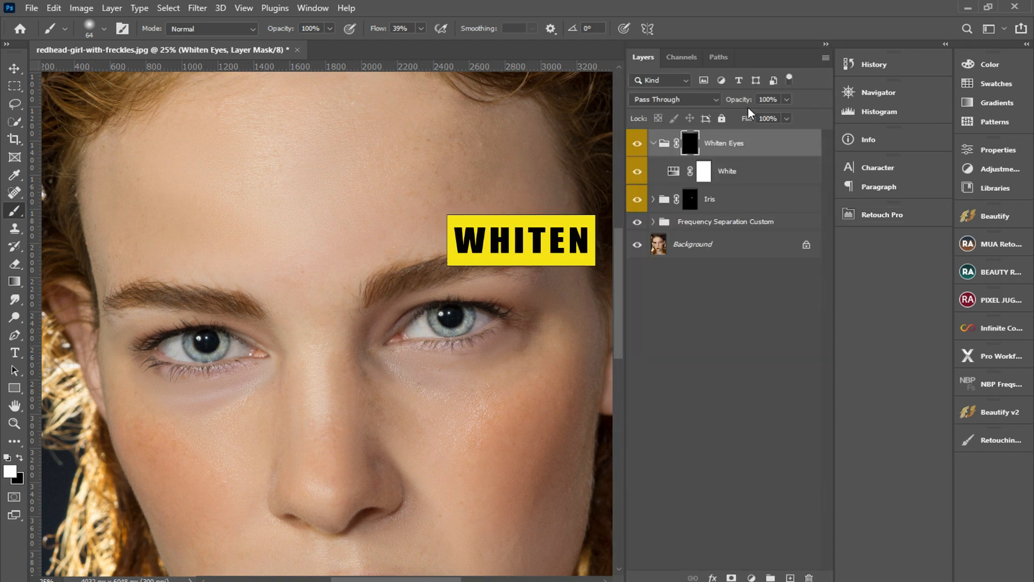
Step: Paint white over the sclera of the portrait's right-hand eye on the Whiten Eyes group's mask with the 64 px soft brush
click(653, 144)
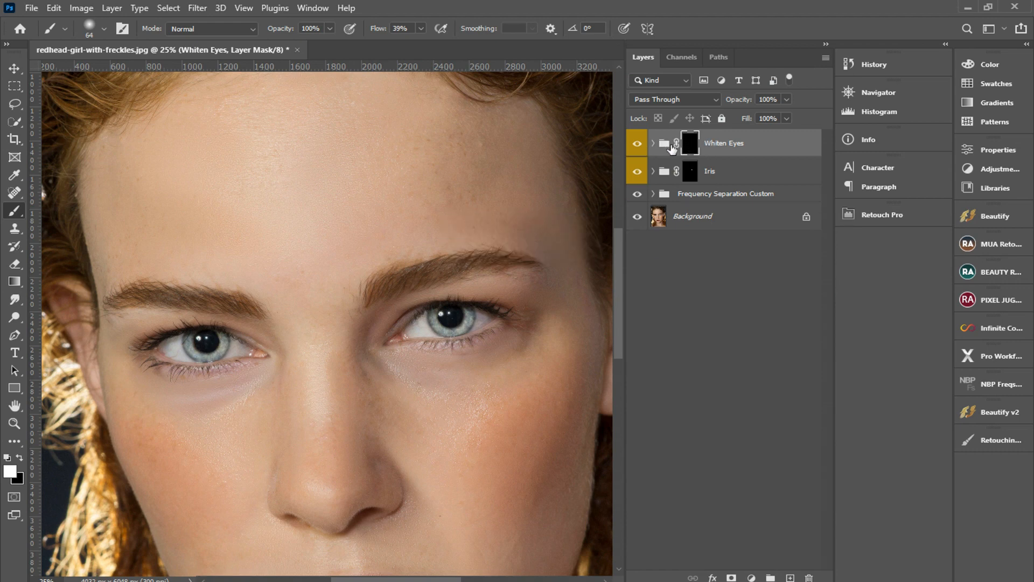
click(654, 144)
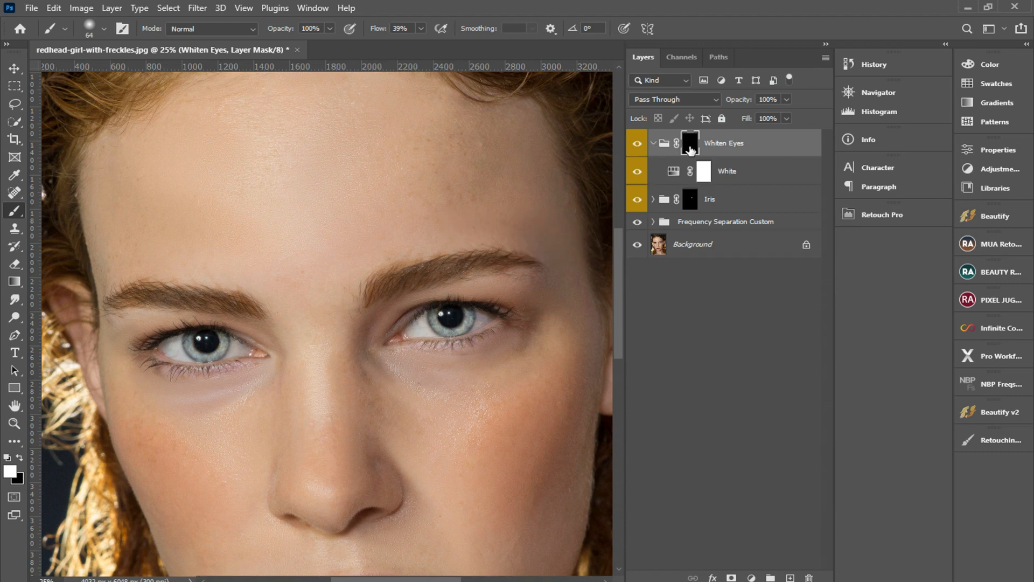
scroll(445, 356, up, 2)
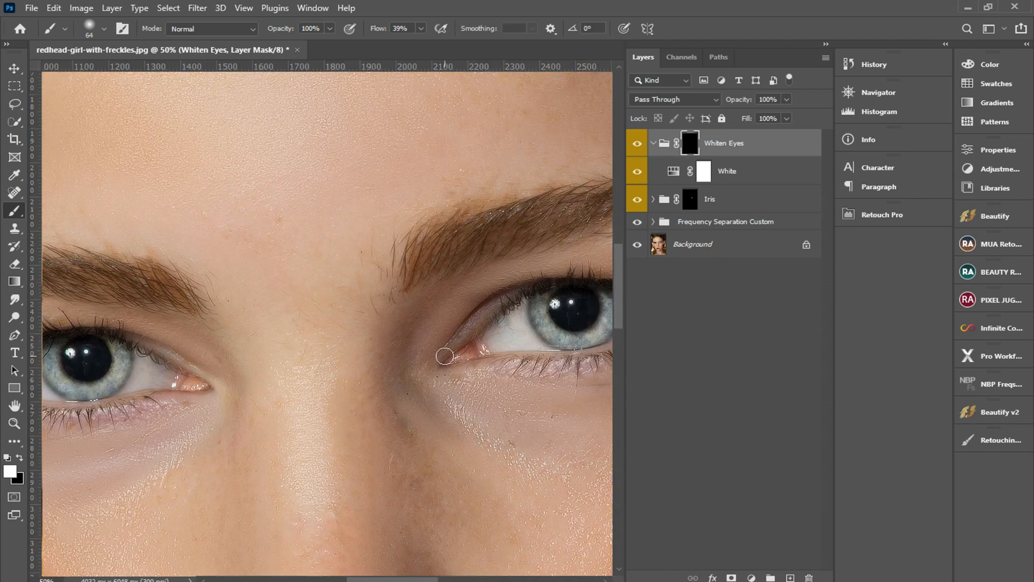
scroll(446, 356, right, 1)
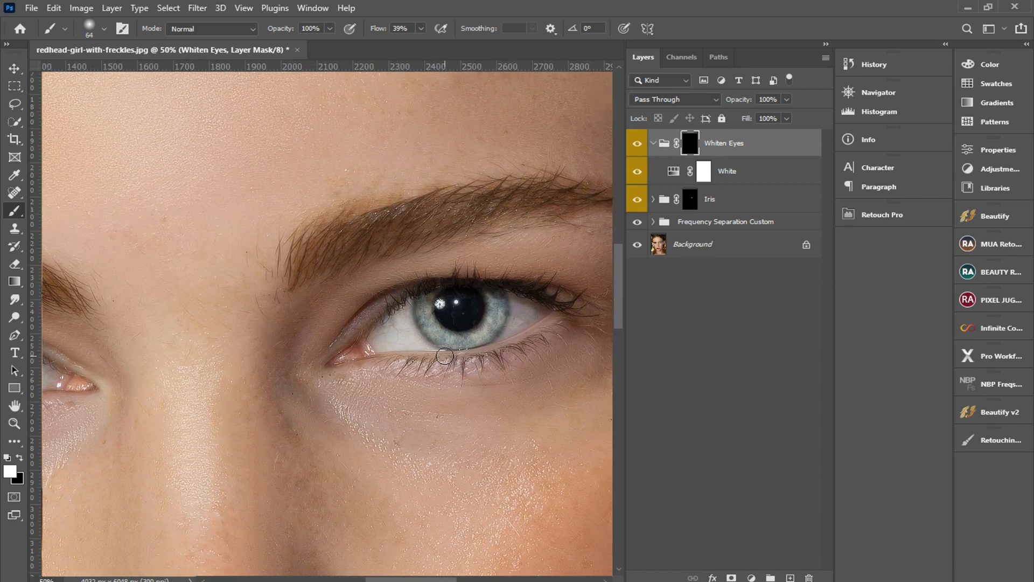
scroll(445, 356, up, 1)
scroll(440, 356, right, 2)
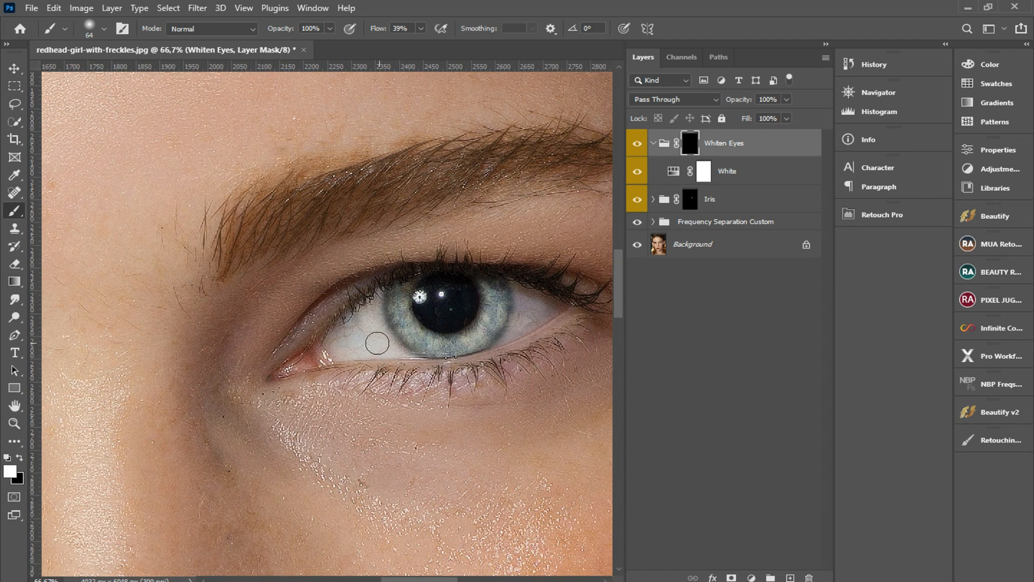
mouse_move(366, 323)
mouse_down()
mouse_move(300, 366)
mouse_move(388, 351)
mouse_move(374, 294)
mouse_move(383, 341)
mouse_move(422, 349)
mouse_up()
mouse_move(538, 315)
mouse_down()
mouse_move(568, 316)
mouse_move(519, 336)
mouse_move(541, 318)
mouse_move(514, 333)
mouse_move(538, 301)
mouse_move(522, 293)
mouse_move(517, 328)
mouse_move(531, 310)
mouse_move(506, 340)
mouse_move(563, 298)
mouse_move(550, 312)
mouse_move(561, 311)
mouse_move(537, 312)
mouse_move(570, 325)
mouse_up()
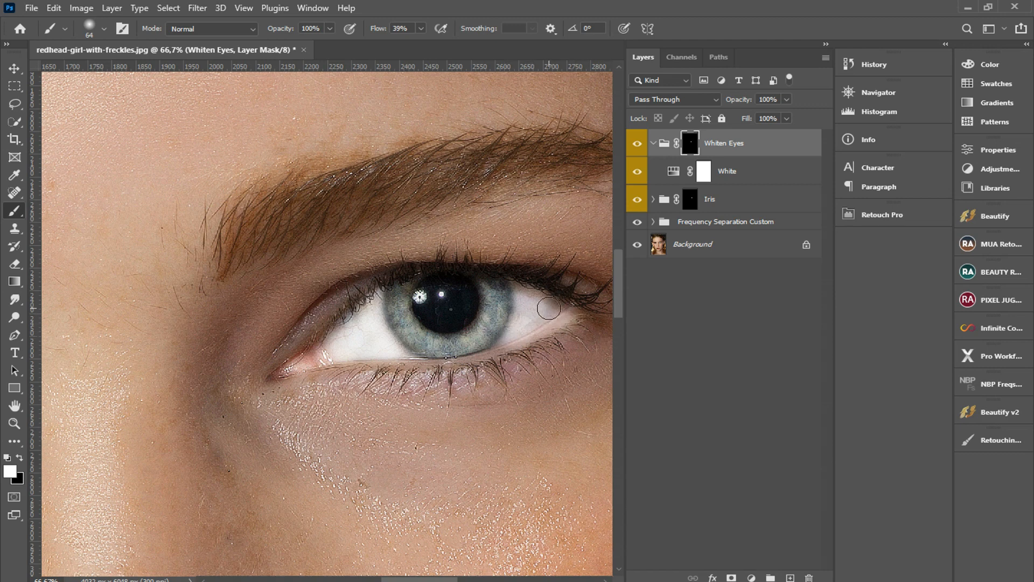
drag(547, 308, 529, 311)
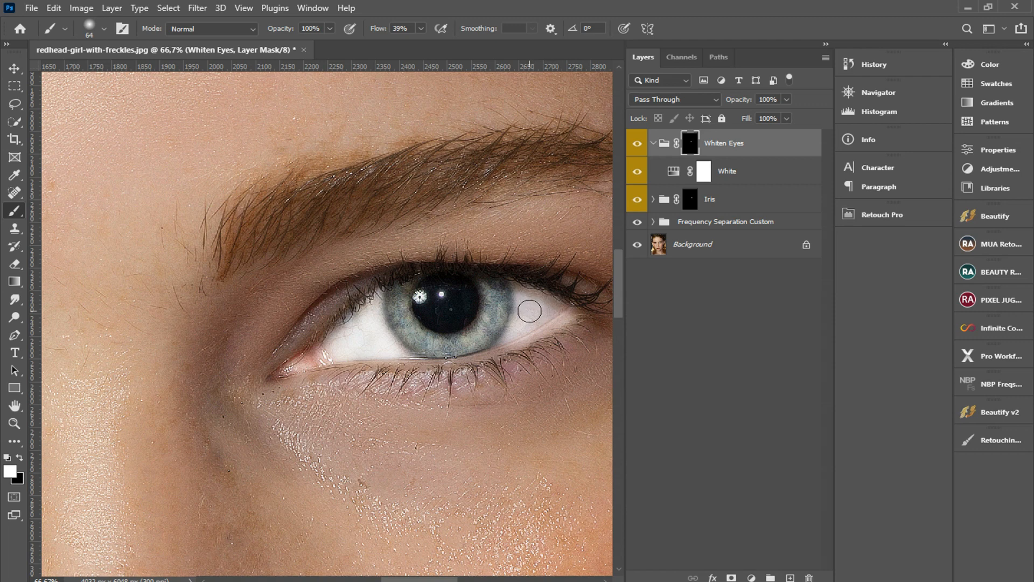
Step: Paint white over the outer sclera of the portrait's left-hand eye on the Whiten Eyes mask
key(ctrl+minus)
scroll(529, 311, left, 6)
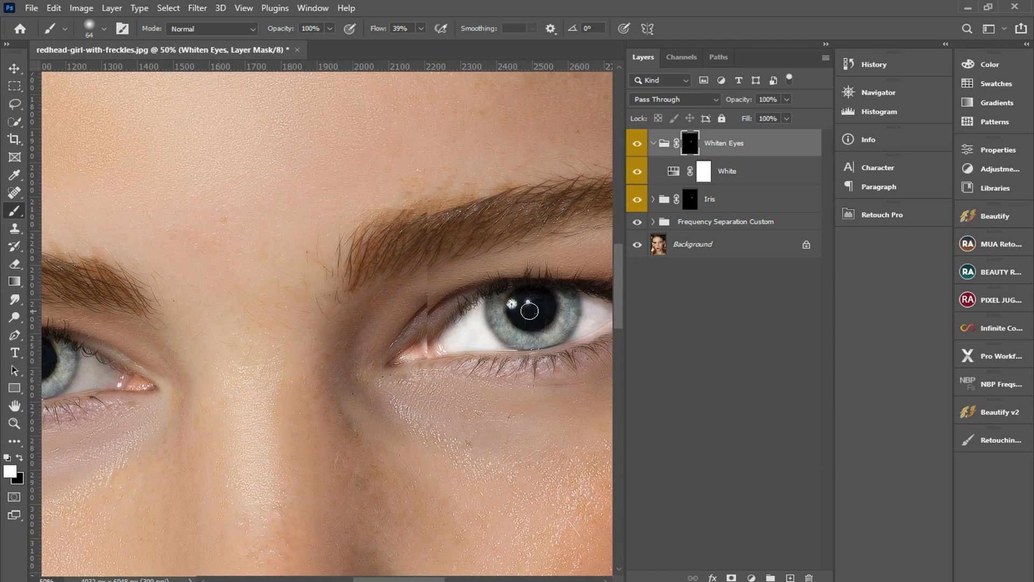
scroll(529, 310, left, 4)
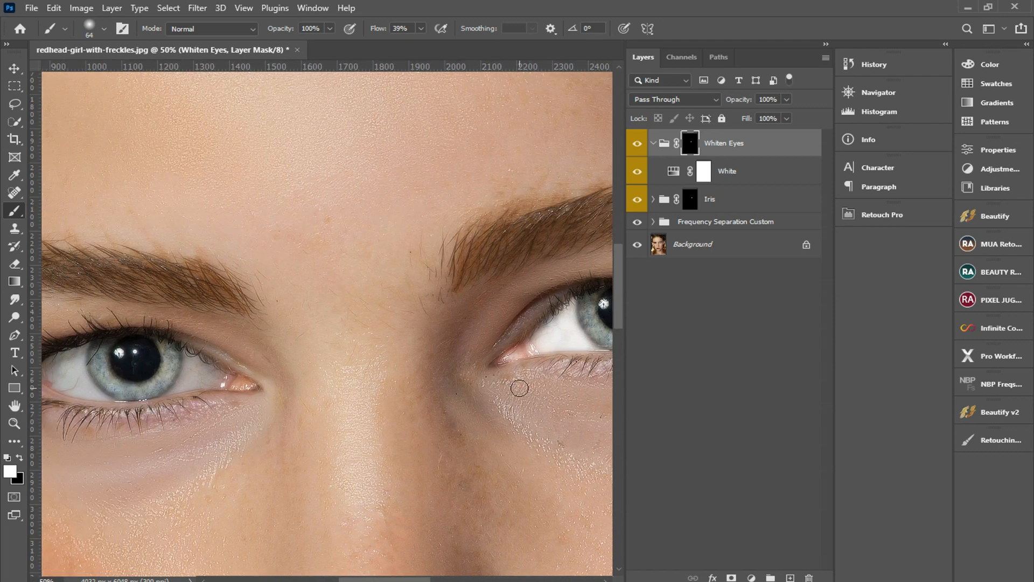
scroll(520, 388, left, 12)
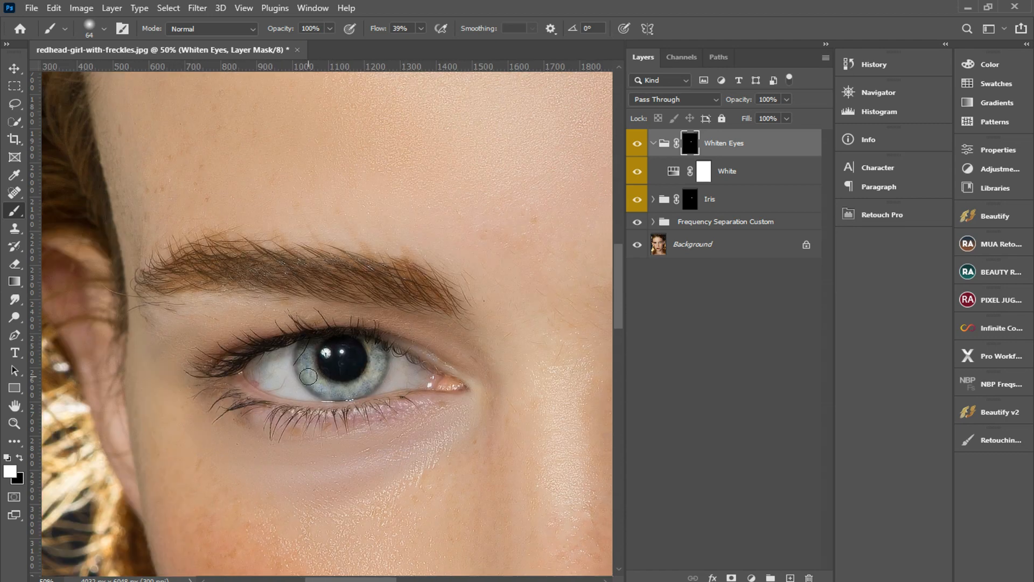
mouse_move(309, 376)
mouse_down()
mouse_move(281, 359)
mouse_move(284, 370)
mouse_move(269, 378)
mouse_move(280, 383)
mouse_move(251, 375)
mouse_move(287, 344)
mouse_move(280, 369)
mouse_move(292, 390)
mouse_up()
Step: Reduce the brush to 44 px and whiten the left-hand eye's remaining sclera along the lower lid and into both corners
right_click(291, 390)
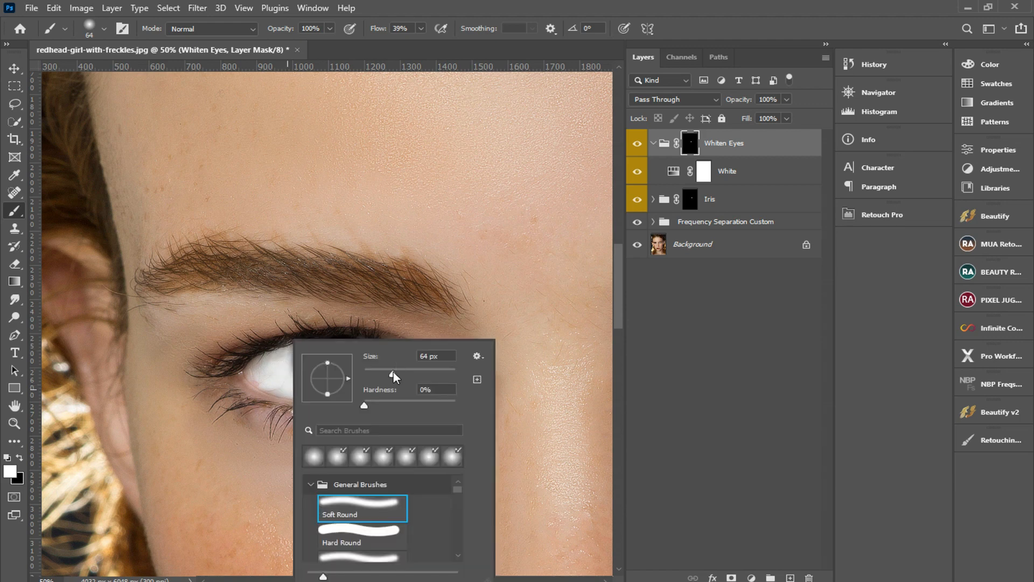
drag(394, 372, 386, 371)
key(Return)
drag(302, 392, 325, 398)
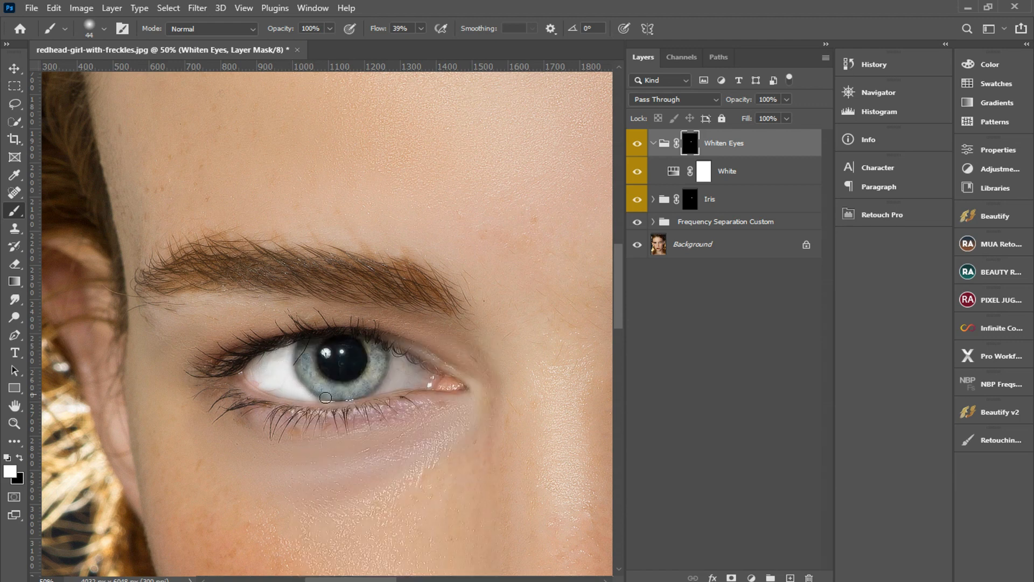
mouse_move(395, 356)
mouse_down()
mouse_move(381, 392)
mouse_move(415, 376)
mouse_move(403, 382)
mouse_move(454, 385)
mouse_move(396, 358)
mouse_up()
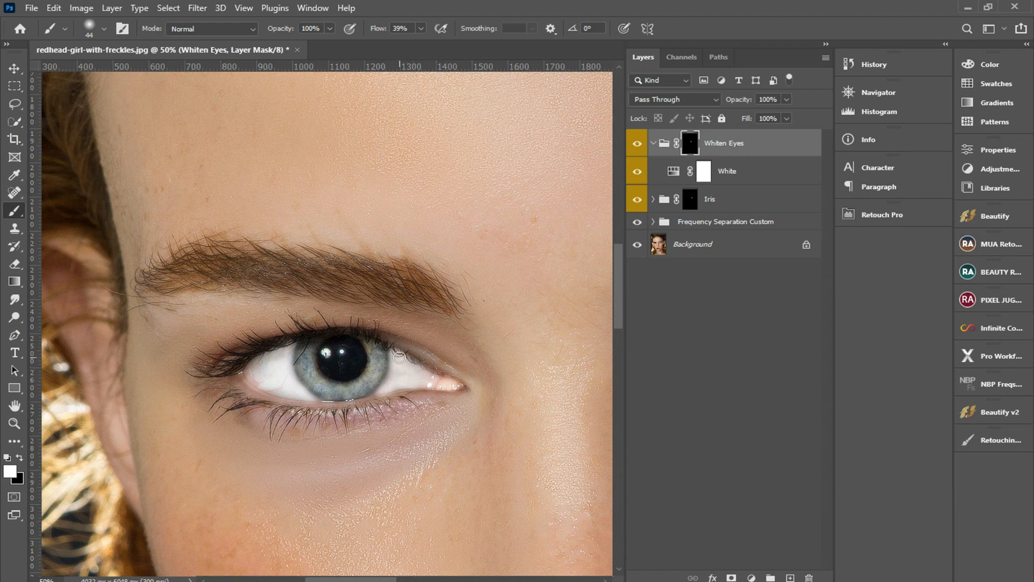
drag(436, 386, 405, 387)
drag(277, 389, 251, 380)
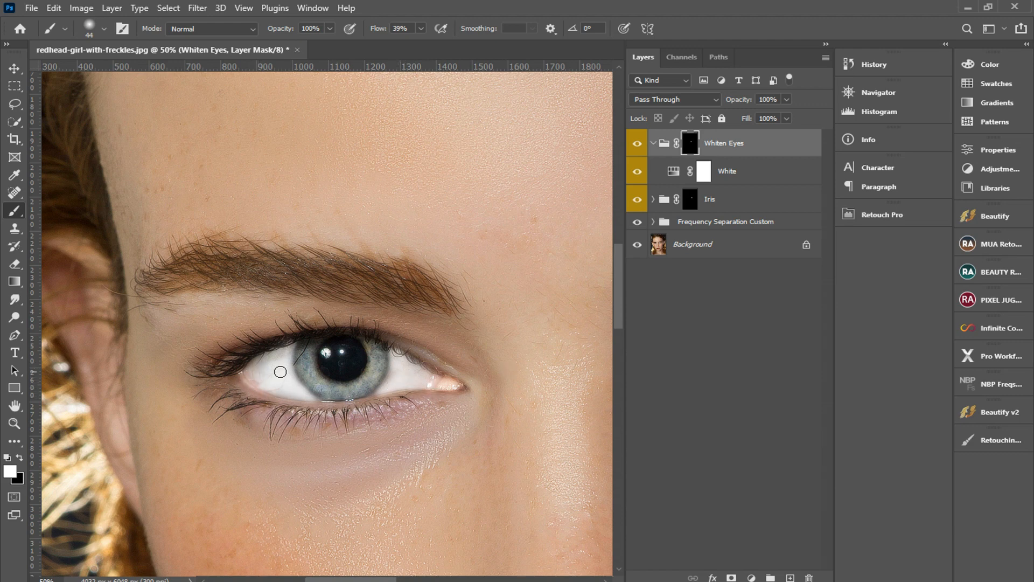
drag(410, 360, 440, 375)
Step: Lower the Whiten Eyes group's opacity to 45%
key(ctrl+minus)
key(ctrl+minus)
key(ctrl+minus)
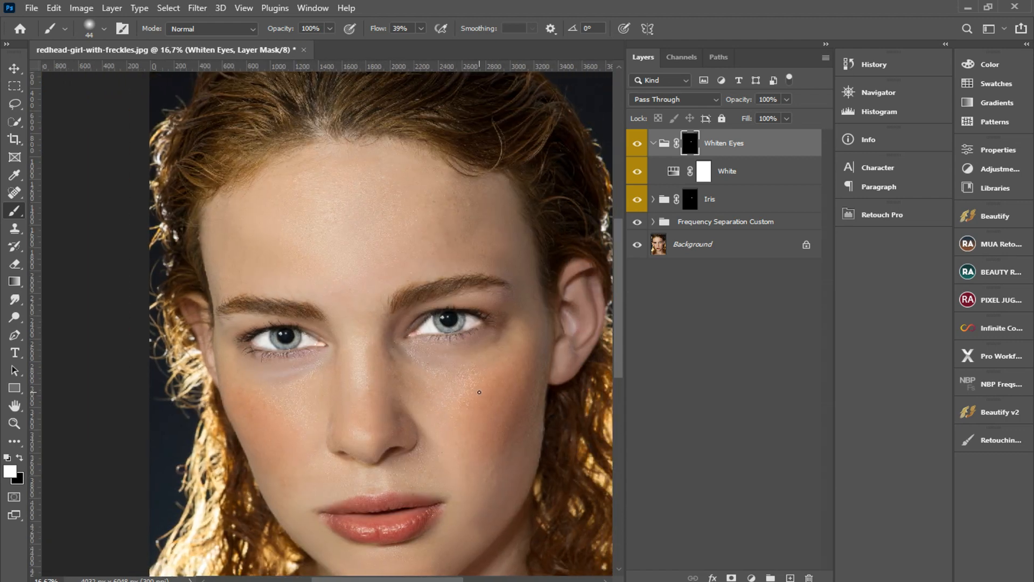
click(787, 118)
drag(762, 136, 752, 115)
click(797, 143)
click(787, 100)
Step: Hide and show the Whiten Eyes group to compare the eyes before and after whitening
click(640, 144)
click(640, 144)
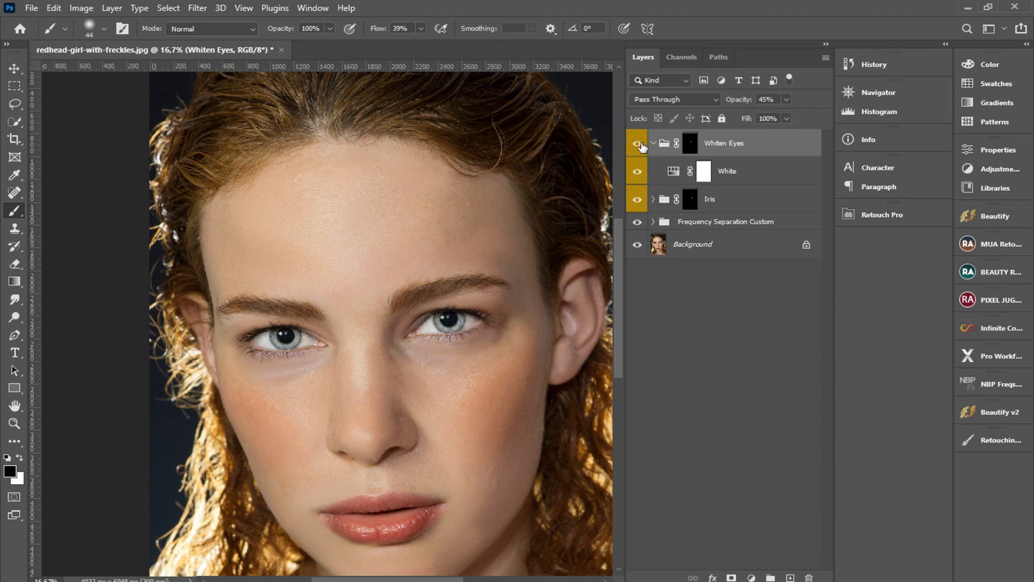
click(640, 144)
click(640, 144)
Step: Collapse the Whiten Eyes group, add the Lipstick effect from MUA Retouch and expand its new group
click(654, 144)
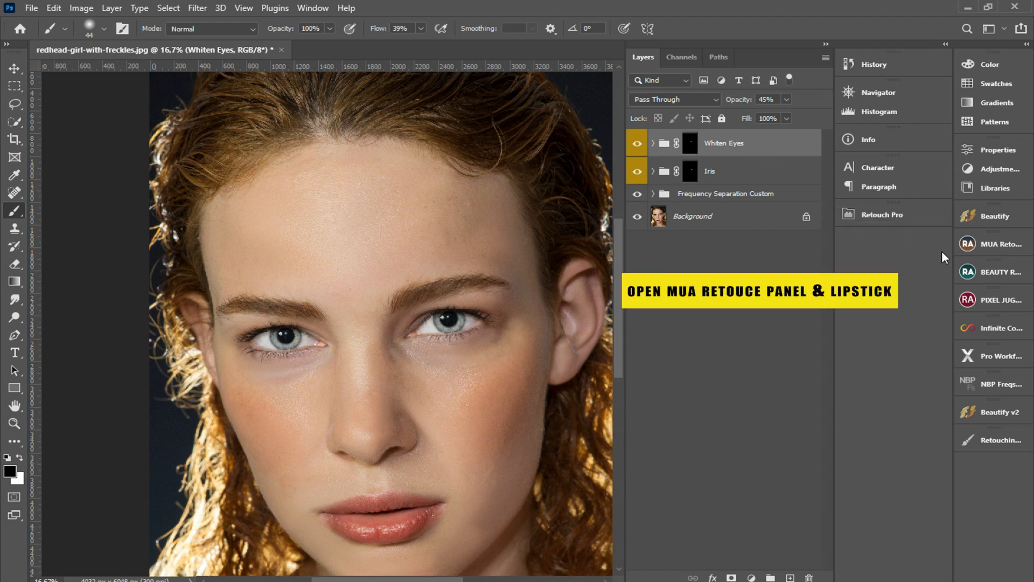
click(1002, 244)
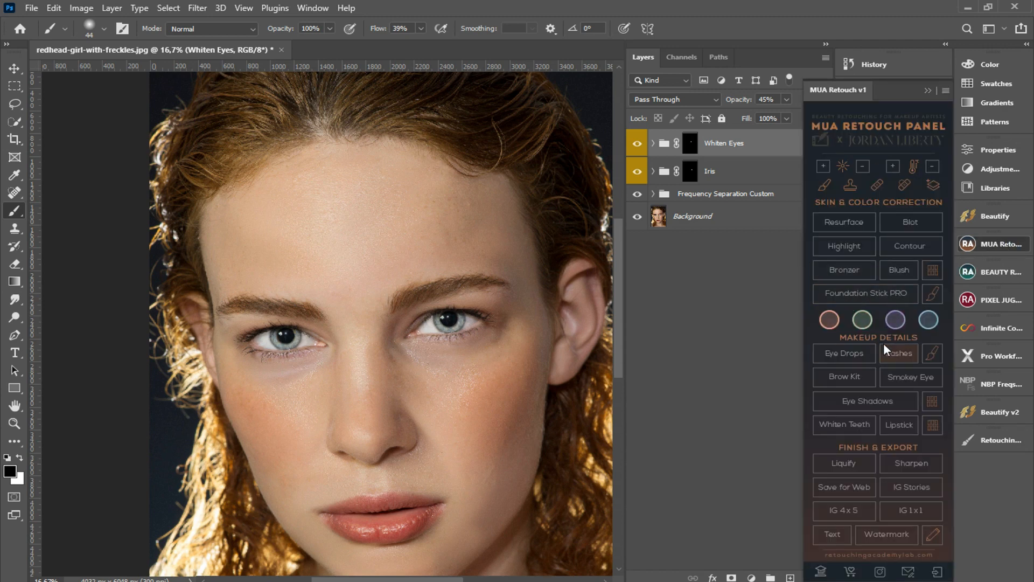
click(903, 427)
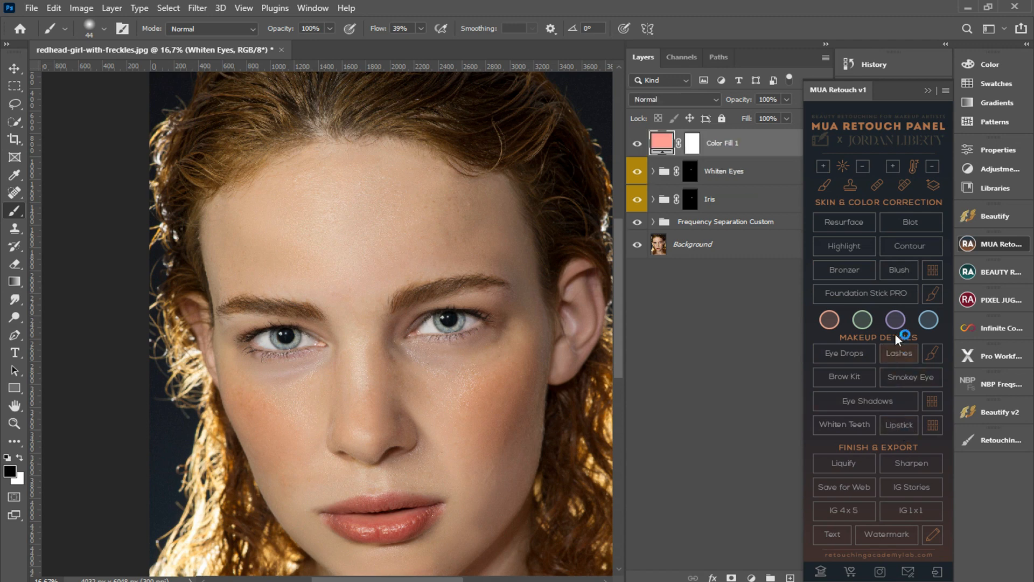
click(928, 90)
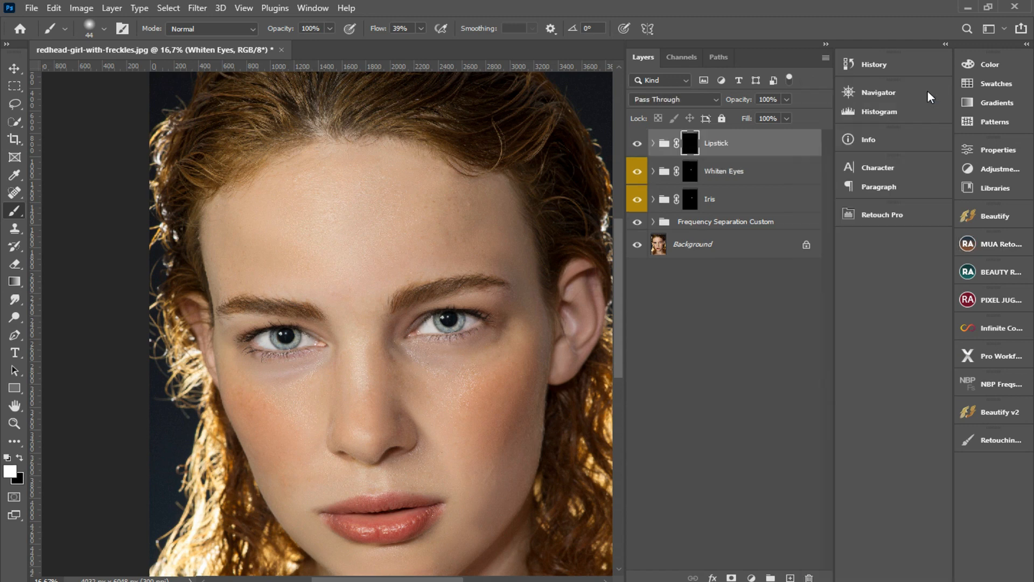
click(654, 143)
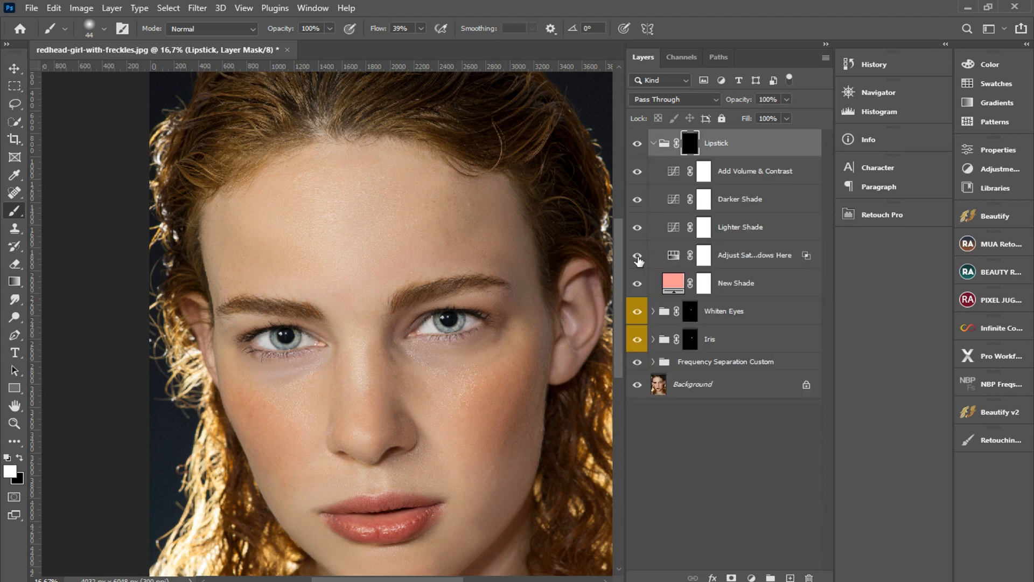
Step: Hide the Lipstick group's saturation and shadows adjustment, accept f99391 as the New Shade colour, and return to the Brush tool
click(681, 285)
double_click(681, 285)
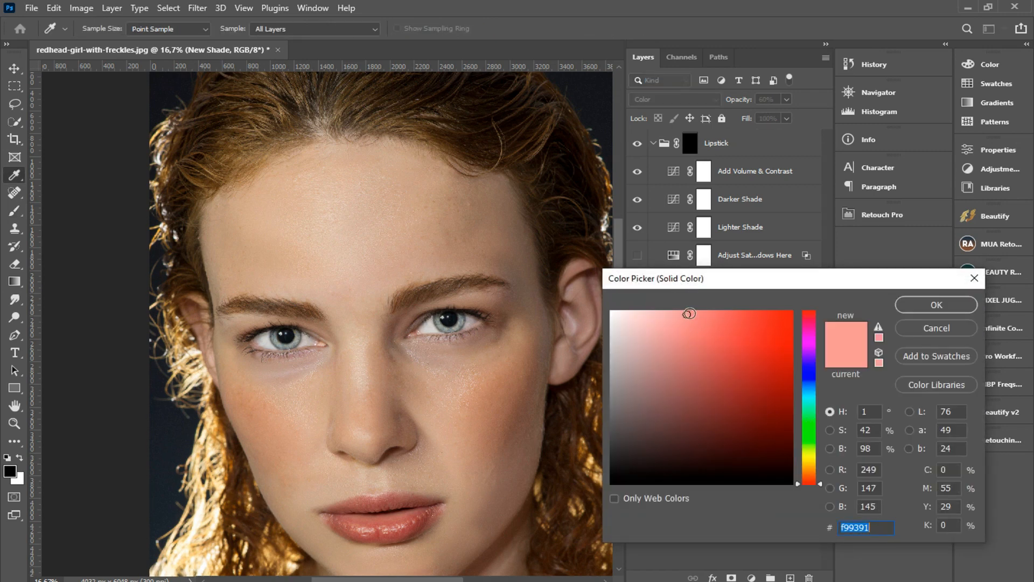
click(922, 303)
key(b)
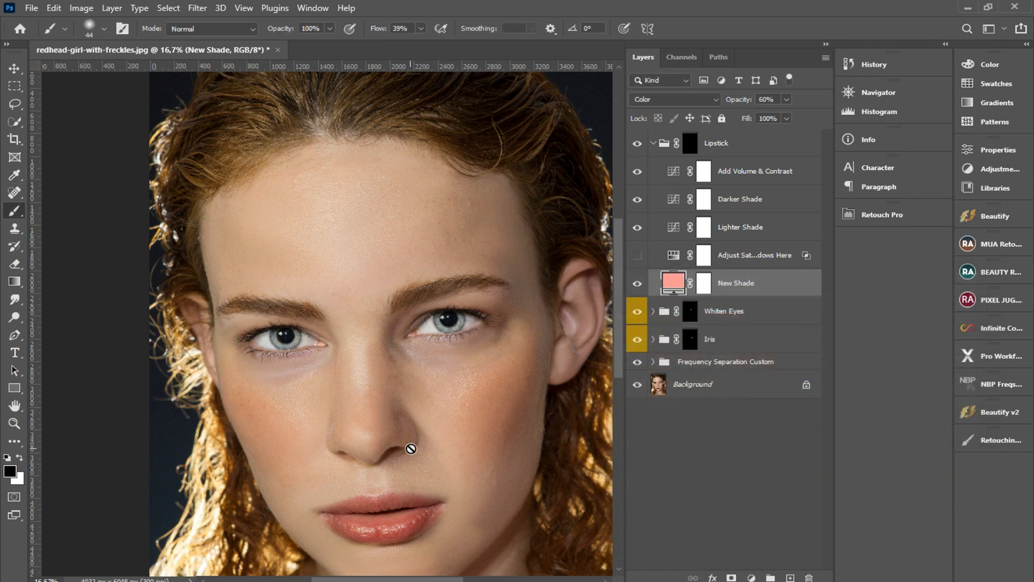
Step: Paint white over most of both lips on the Lipstick group's mask with a 146 px soft brush
scroll(411, 449, down, 2)
scroll(411, 449, down, 1)
key(ctrl+plus)
key(ctrl+plus)
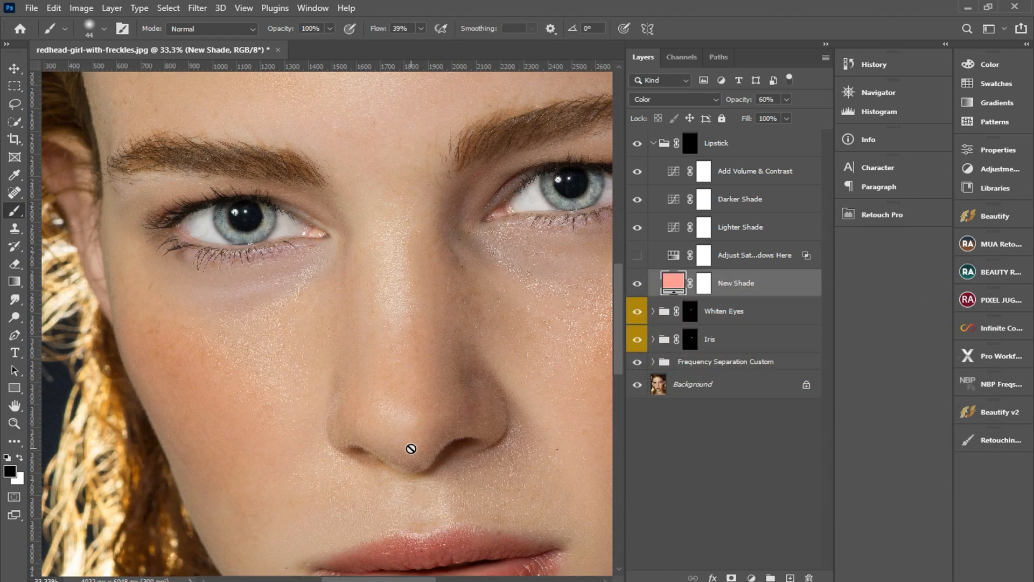
scroll(411, 449, down, 2)
scroll(411, 449, right, 1)
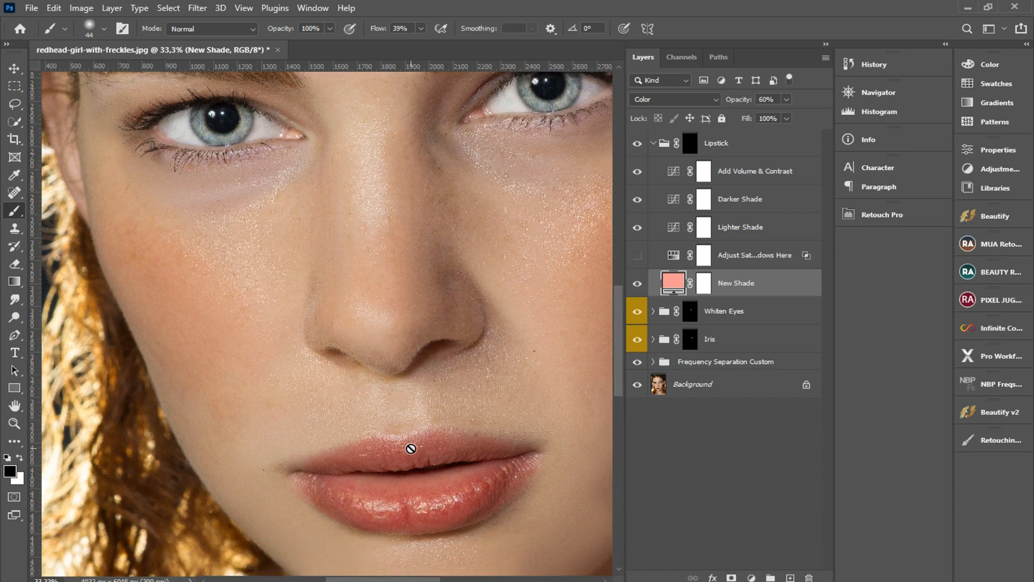
click(690, 143)
key(x)
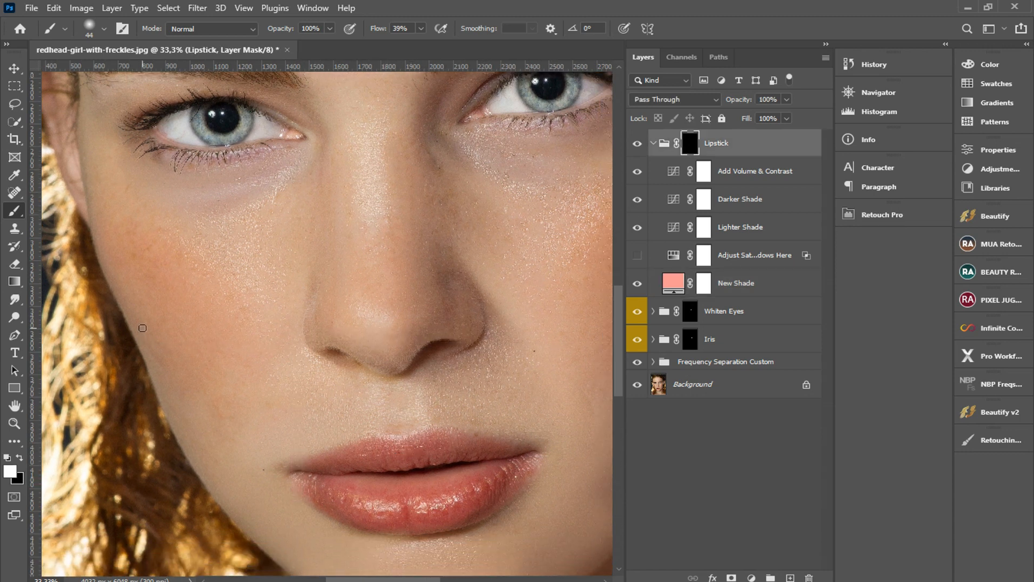
right_click(390, 464)
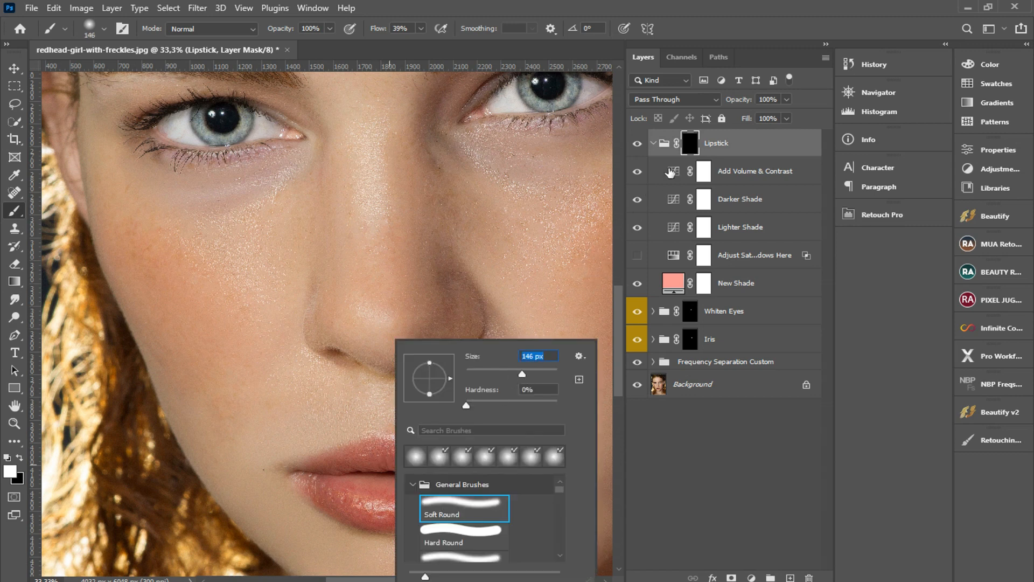
click(691, 142)
mouse_move(489, 477)
mouse_down()
mouse_move(411, 510)
mouse_move(319, 488)
mouse_move(455, 483)
mouse_move(345, 490)
mouse_move(427, 507)
mouse_move(396, 510)
mouse_move(471, 492)
mouse_move(426, 511)
mouse_move(379, 514)
mouse_move(334, 491)
mouse_move(521, 466)
mouse_move(497, 481)
mouse_move(523, 463)
mouse_move(480, 491)
mouse_move(422, 496)
mouse_move(449, 445)
mouse_move(402, 453)
mouse_move(463, 448)
mouse_move(350, 455)
mouse_up()
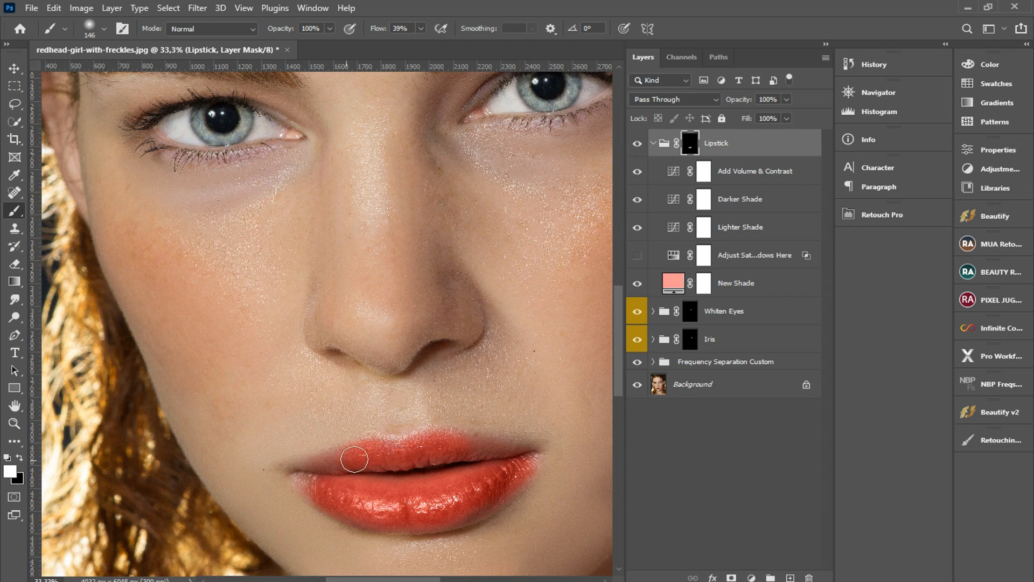
Step: Reduce the brush to 97 px and fill in the lip edges and corners on the Lipstick mask
right_click(360, 456)
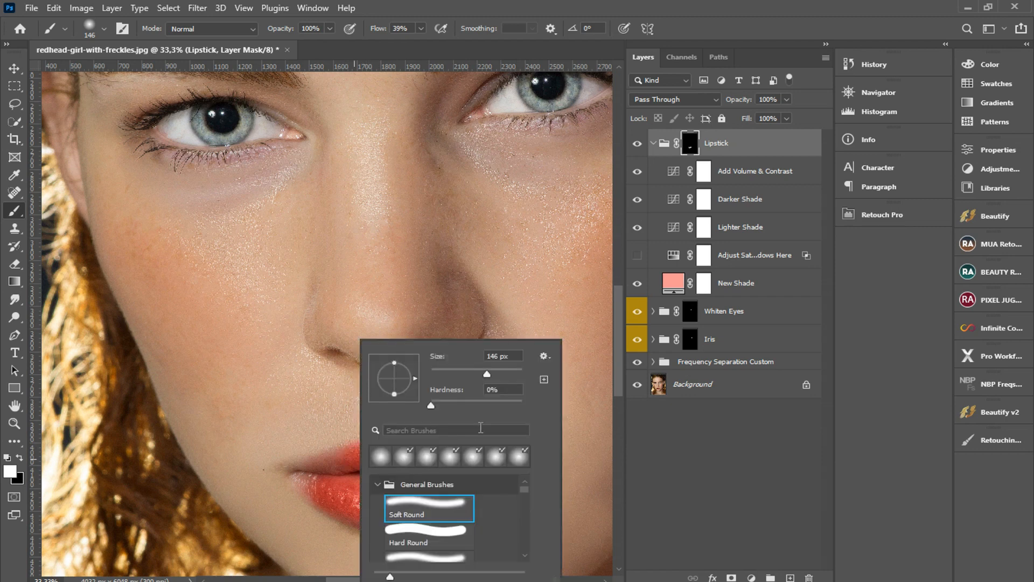
click(695, 153)
mouse_move(488, 461)
mouse_down()
mouse_move(519, 455)
mouse_move(420, 456)
mouse_move(458, 442)
mouse_move(469, 446)
mouse_move(378, 446)
mouse_move(302, 476)
mouse_move(333, 492)
mouse_move(304, 474)
mouse_move(464, 493)
mouse_move(470, 512)
mouse_move(369, 518)
mouse_move(317, 492)
mouse_up()
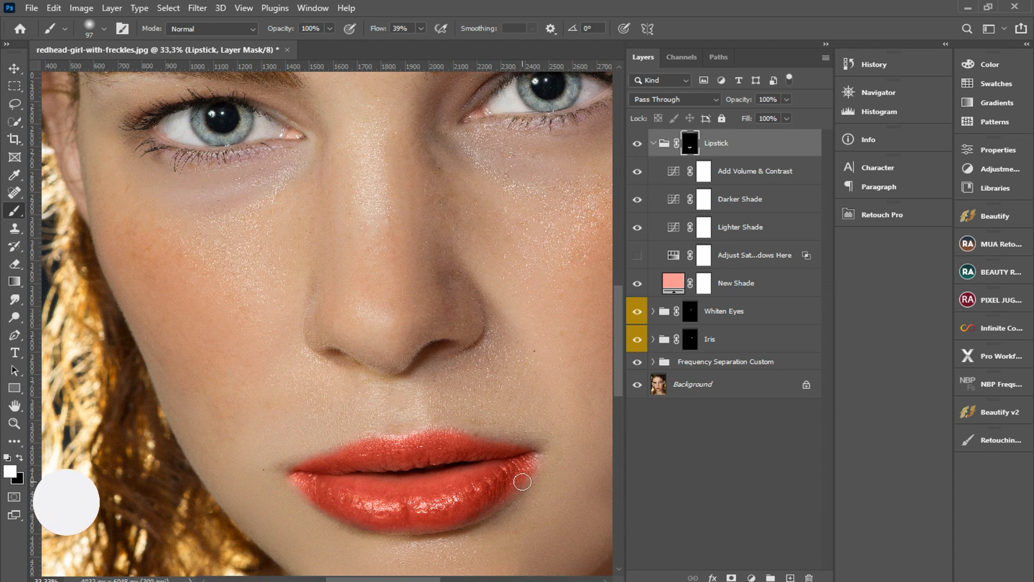
mouse_move(522, 482)
mouse_down()
mouse_move(466, 501)
mouse_move(501, 490)
mouse_move(506, 483)
mouse_move(490, 481)
mouse_move(523, 454)
mouse_move(457, 455)
mouse_move(481, 446)
mouse_move(508, 451)
mouse_move(379, 445)
mouse_move(323, 463)
mouse_move(393, 448)
mouse_up()
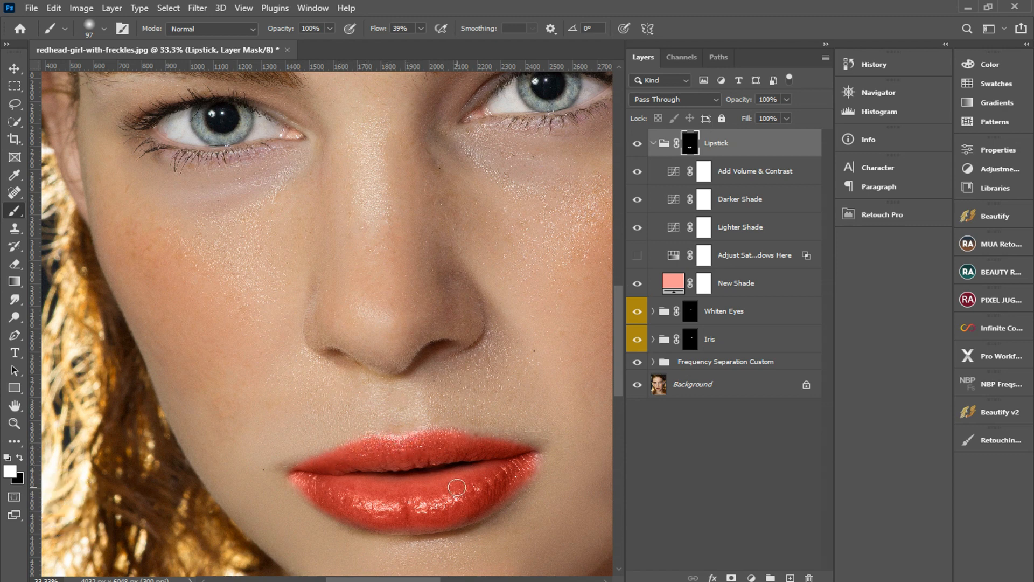
Step: Lower the Lipstick group's opacity to 50% and collapse the group
scroll(457, 487, down, 1)
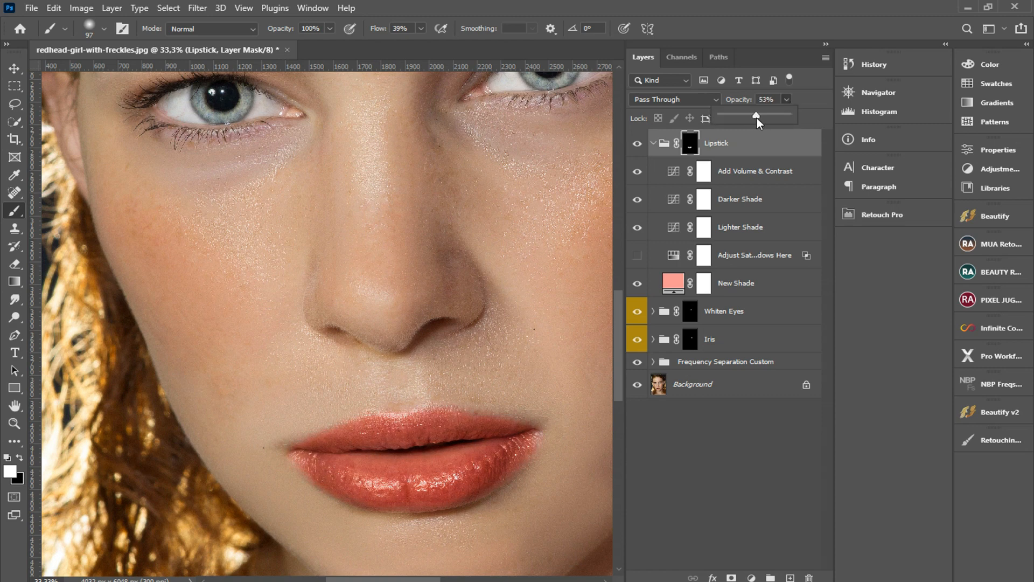
drag(755, 118, 754, 117)
click(653, 143)
Step: Hide and show the Lipstick group to compare the lips, then examine the effect on the whole face
click(639, 144)
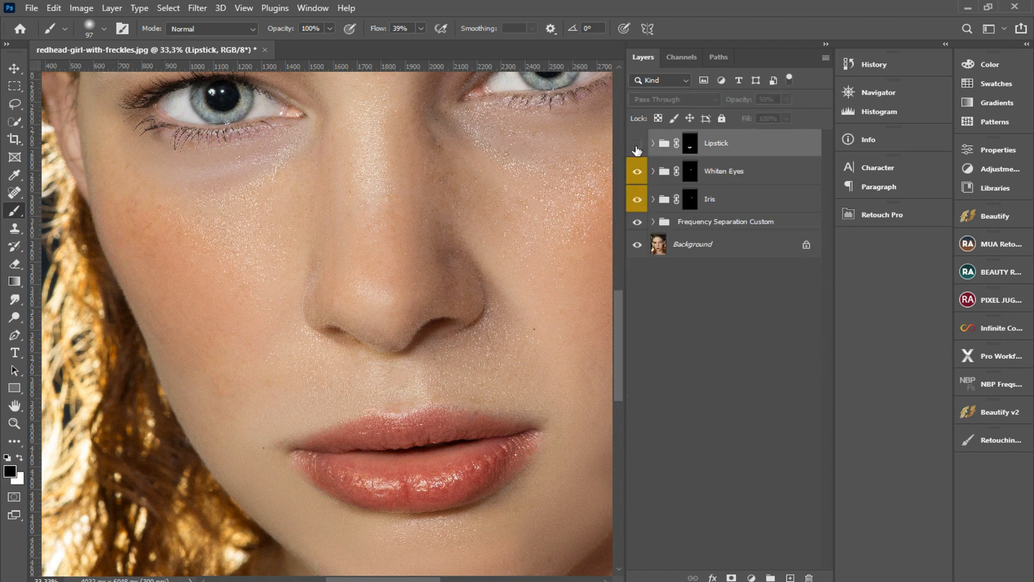
click(639, 144)
click(639, 144)
click(639, 145)
key(ctrl+minus)
key(ctrl+minus)
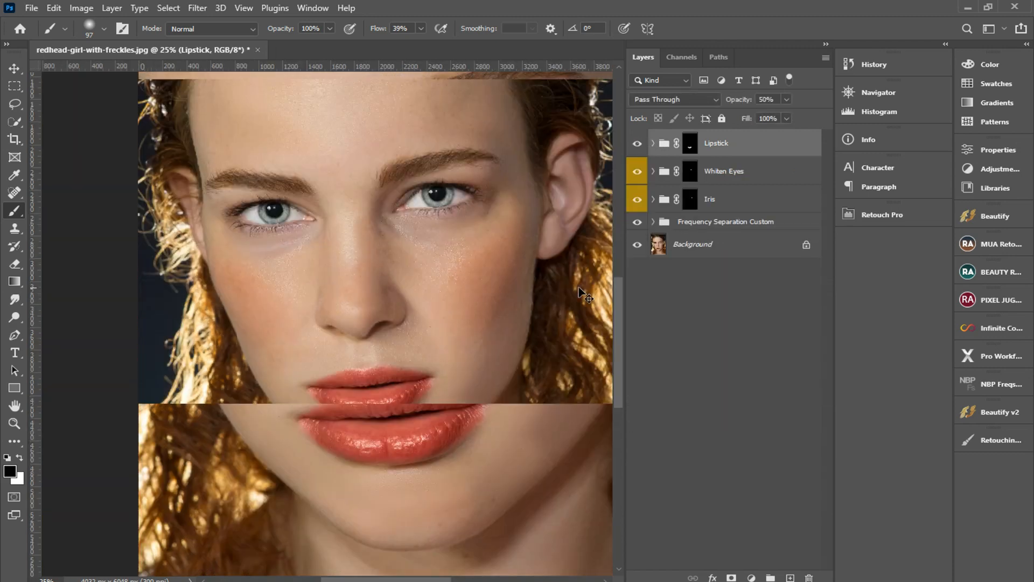
scroll(579, 288, up, 4)
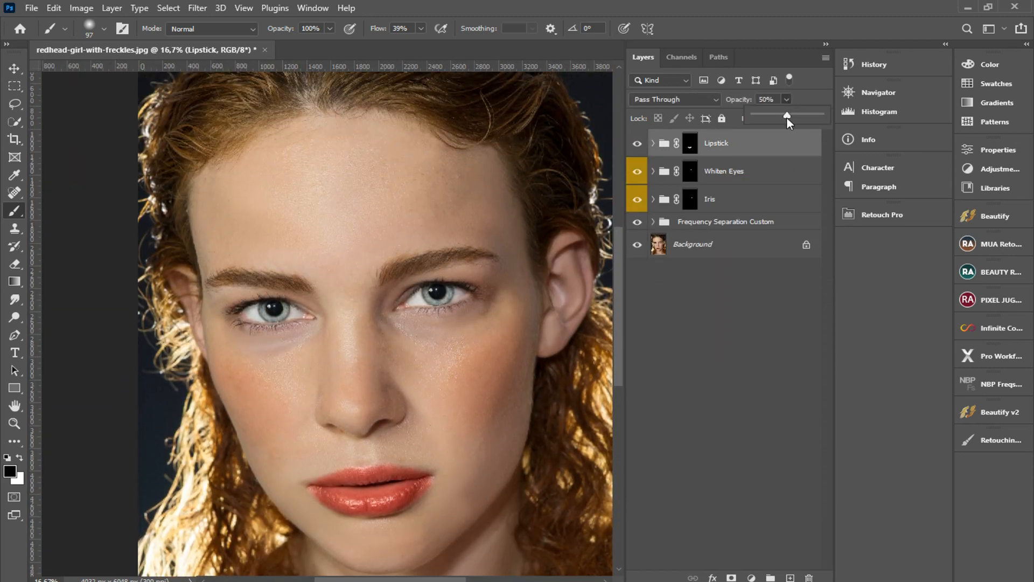
Step: Lower the Lipstick group's opacity to 29% and hide and show the group to compare the lips
drag(775, 118, 773, 117)
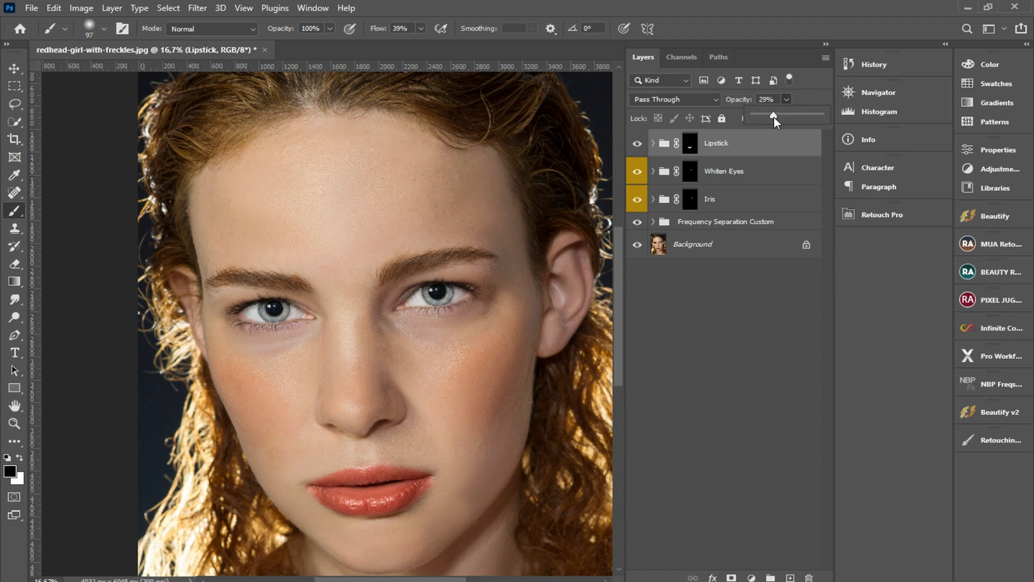
click(638, 144)
click(638, 144)
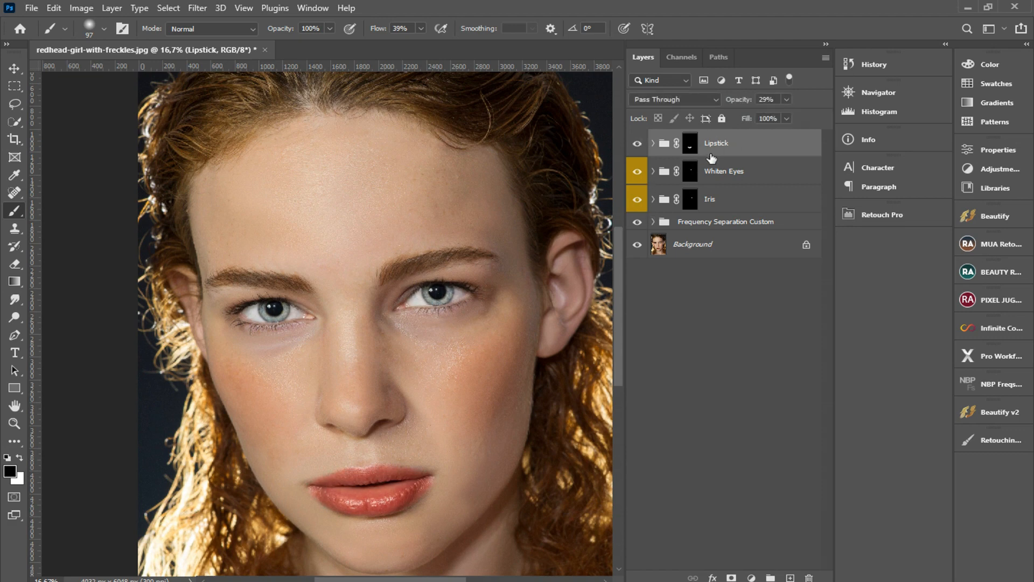
Step: Run Beauty Retouch's Magical Skin Tone action and expand the Skin Tone Correction group above the Lipstick group
click(990, 273)
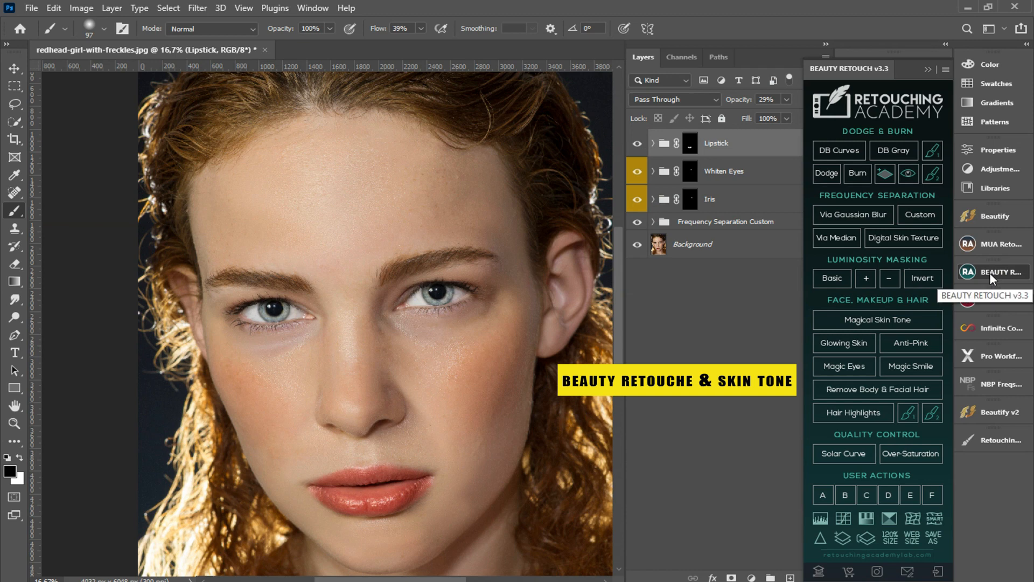
click(894, 321)
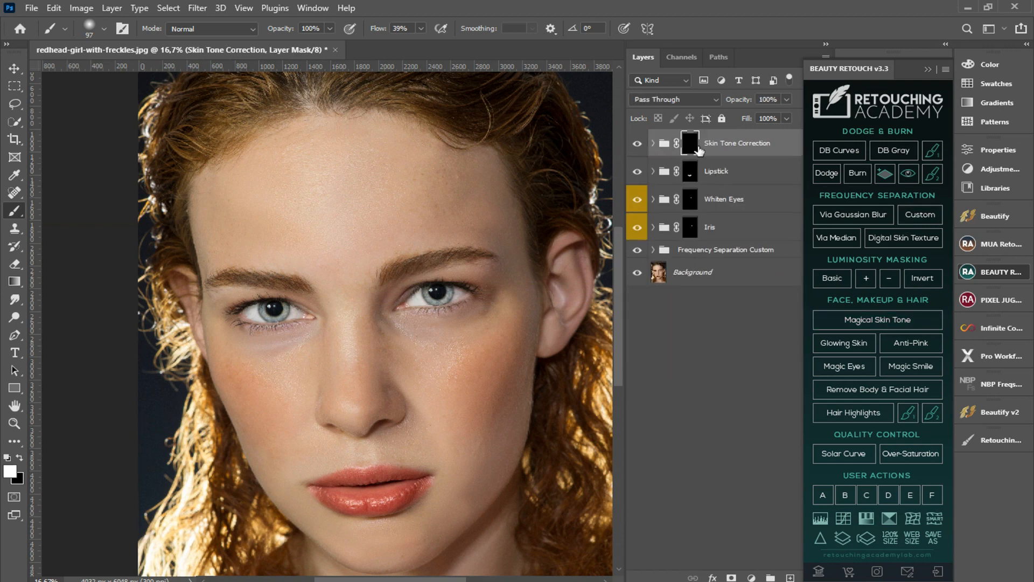
click(927, 70)
click(653, 144)
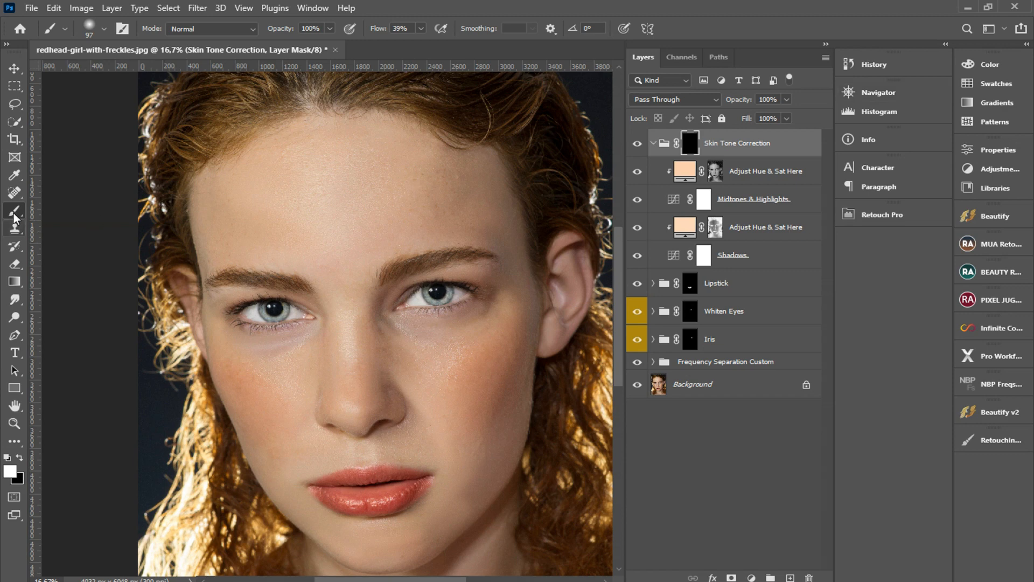
Step: Paint white over the forehead, cheeks and chin on the Skin Tone Correction mask with a 369 px soft brush at 38% flow
right_click(322, 182)
drag(441, 218, 480, 218)
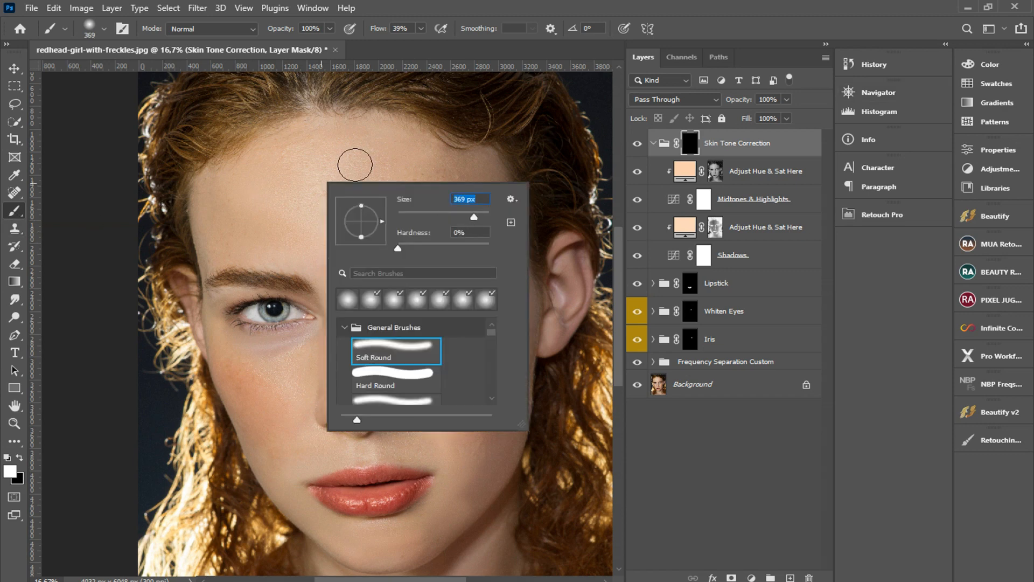
click(351, 157)
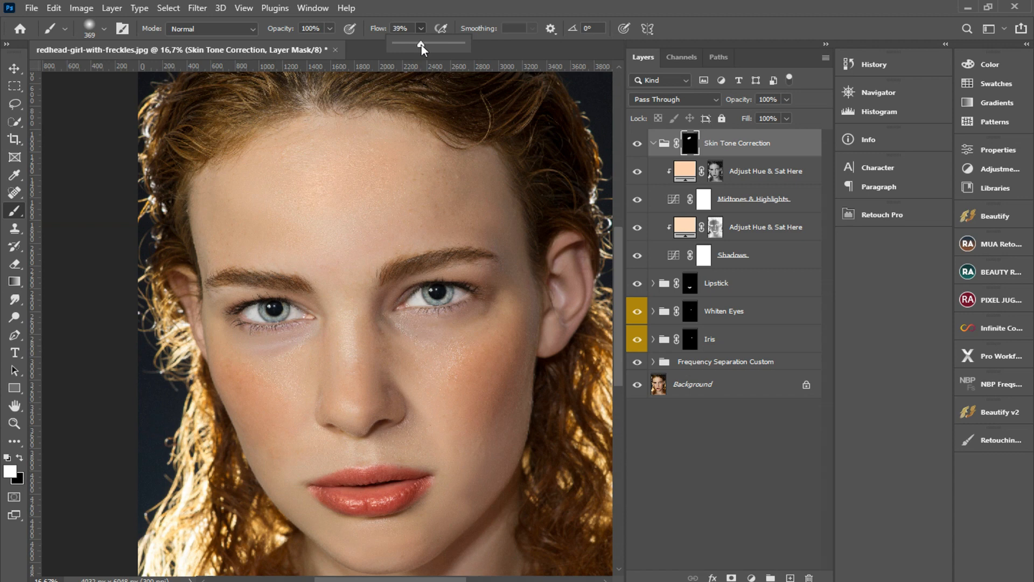
drag(422, 44, 420, 45)
click(399, 172)
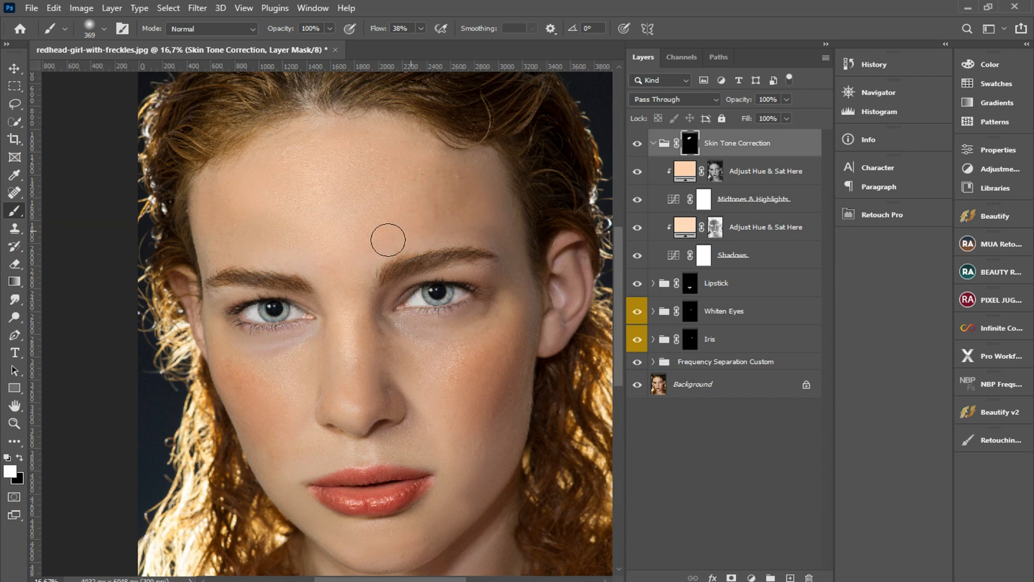
mouse_move(388, 240)
mouse_down()
mouse_move(355, 354)
mouse_move(365, 365)
mouse_move(406, 362)
mouse_move(448, 456)
mouse_move(439, 519)
mouse_move(482, 472)
mouse_up()
mouse_move(506, 439)
mouse_down()
mouse_move(536, 377)
mouse_move(483, 488)
mouse_move(440, 533)
mouse_move(453, 508)
mouse_move(381, 541)
mouse_up()
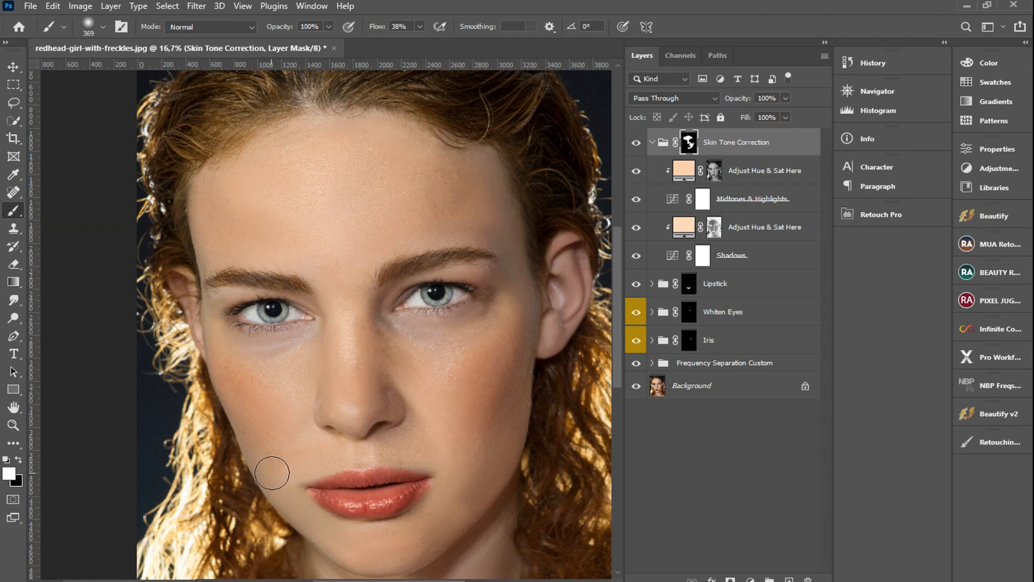
Step: Continue painting the Skin Tone Correction mask over the under-eye skin, lower face, neck and chest
scroll(273, 471, down, 2)
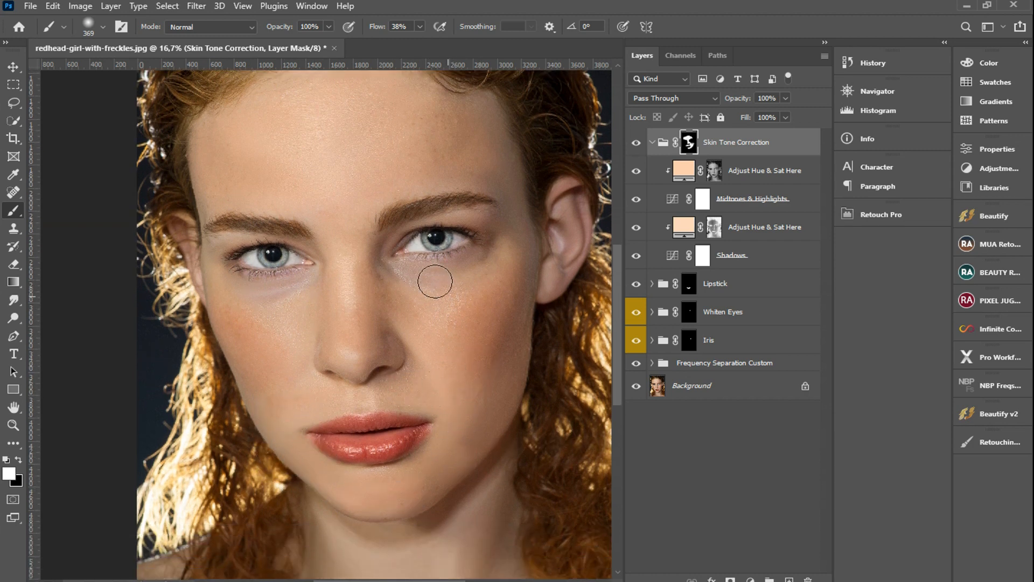
mouse_move(435, 281)
mouse_down()
mouse_move(396, 280)
mouse_move(456, 285)
mouse_move(397, 275)
mouse_up()
scroll(412, 388, down, 3)
scroll(411, 389, down, 2)
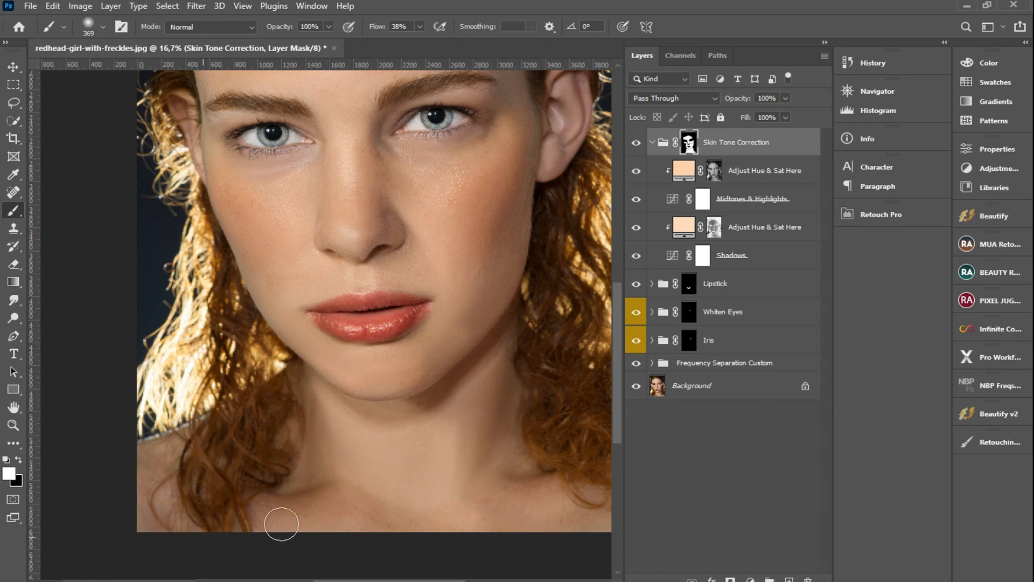
scroll(381, 506, right, 5)
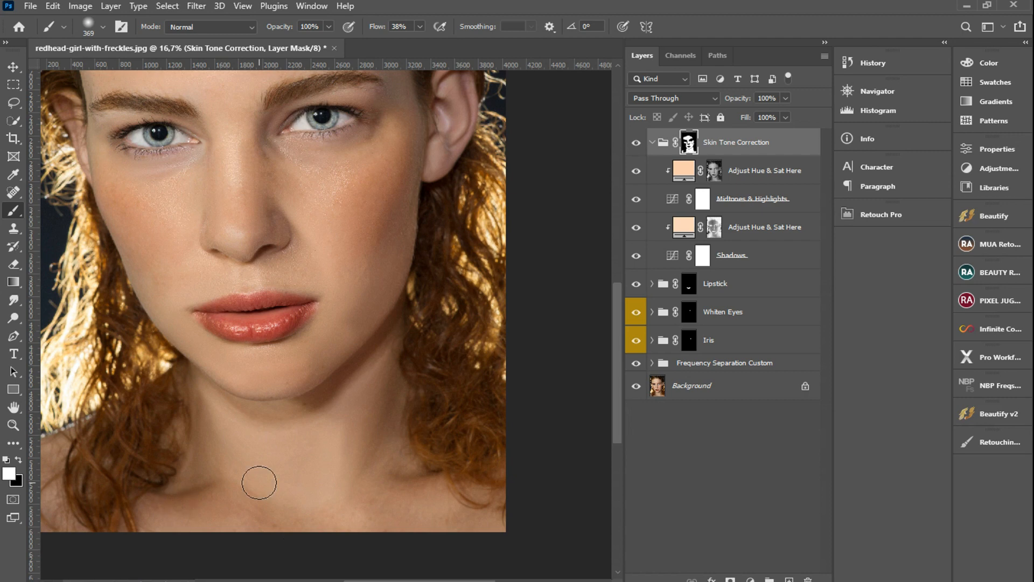
Step: Reduce the soft brush to 171 px and 124 px and refine the Skin Tone Correction mask around the eyes and hairline
key(ctrl+minus)
scroll(259, 483, up, 3)
scroll(260, 483, left, 1)
scroll(259, 483, up, 2)
scroll(260, 483, left, 1)
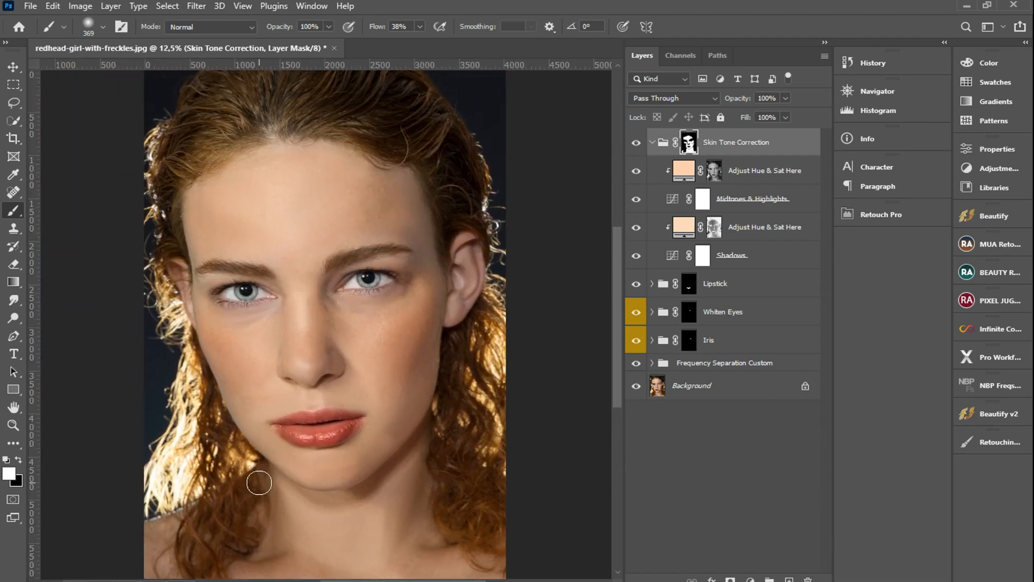
key(ctrl+plus)
scroll(259, 483, up, 2)
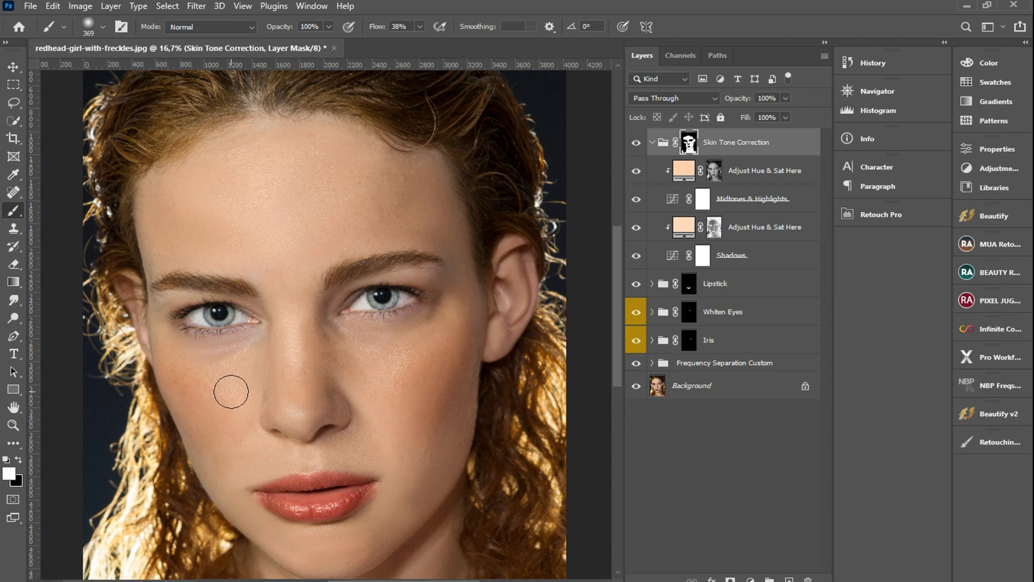
right_click(406, 334)
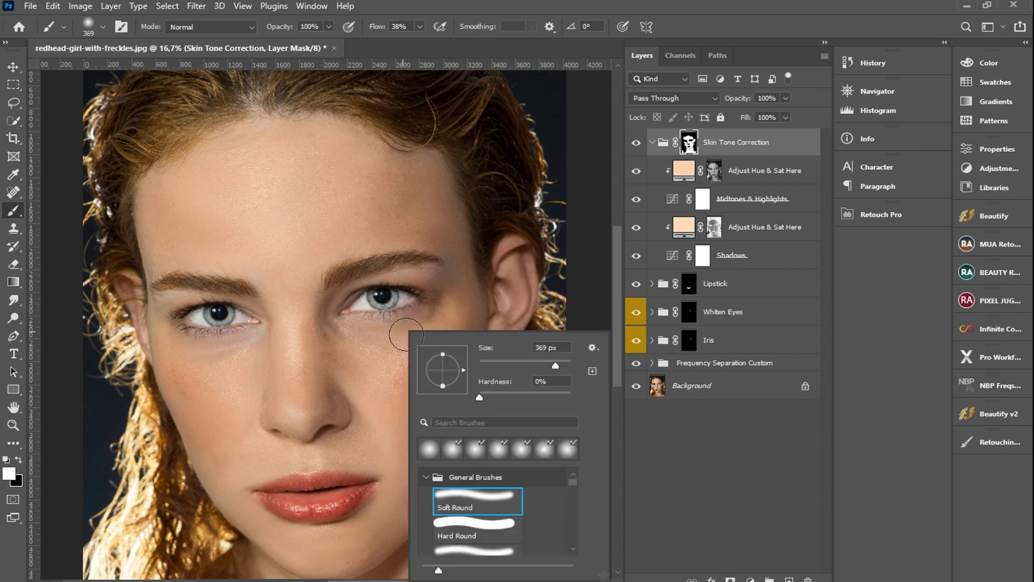
drag(555, 369, 541, 369)
key(Return)
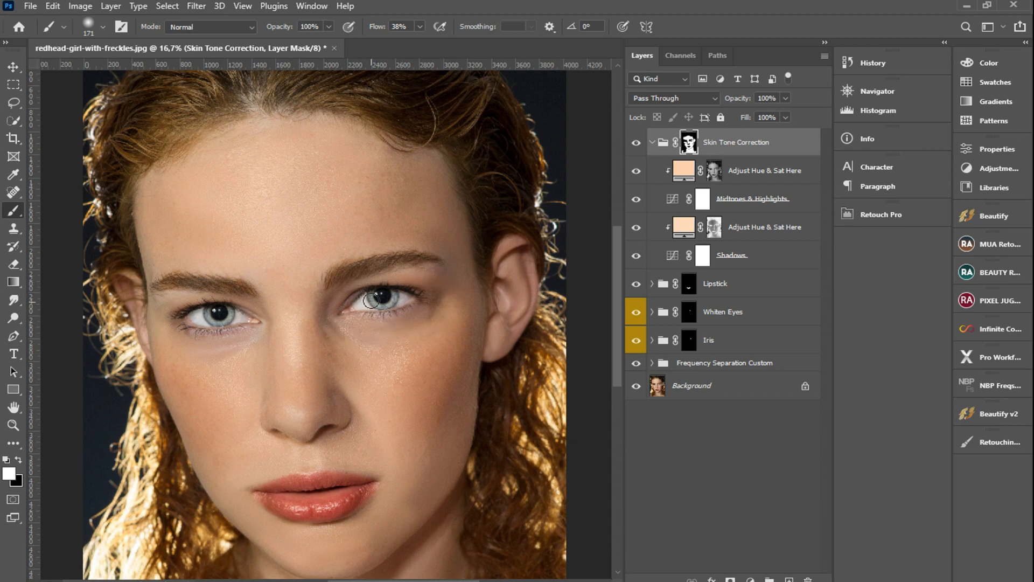
right_click(384, 278)
drag(528, 312, 520, 313)
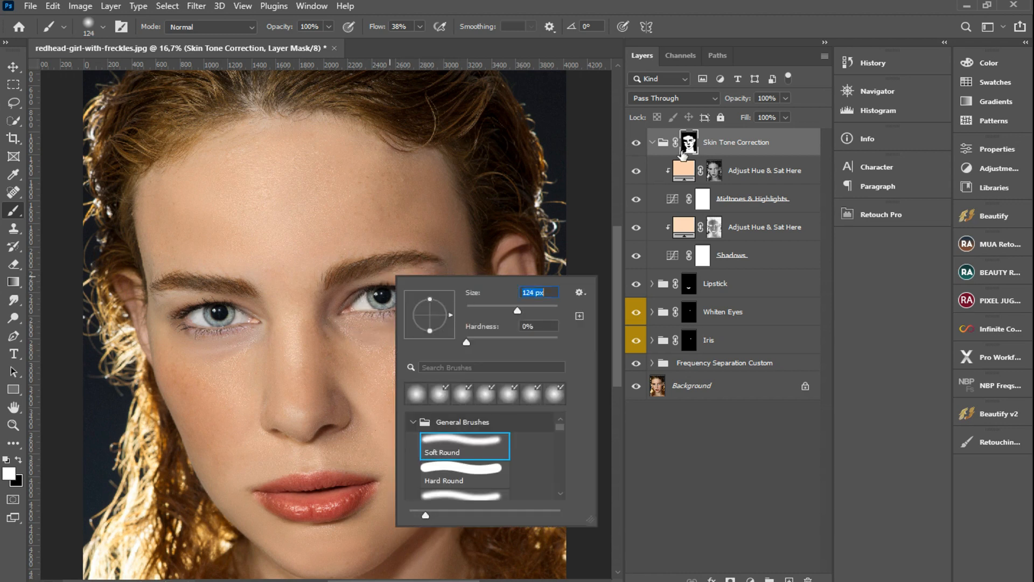
key(Return)
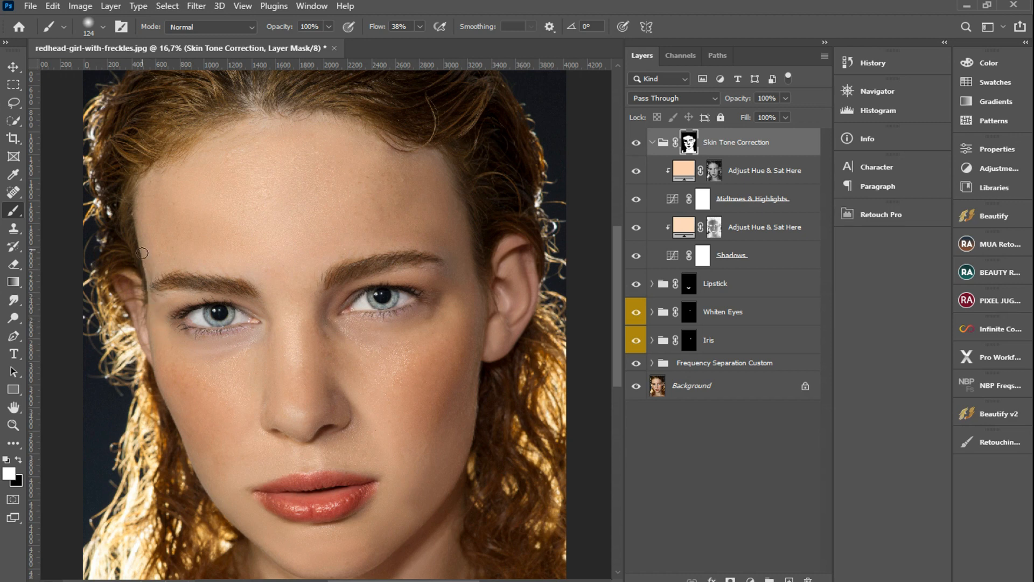
Step: Touch up the remaining face areas on the Skin Tone Correction mask with the soft brush at 84 px and 136 px
right_click(196, 298)
key(Return)
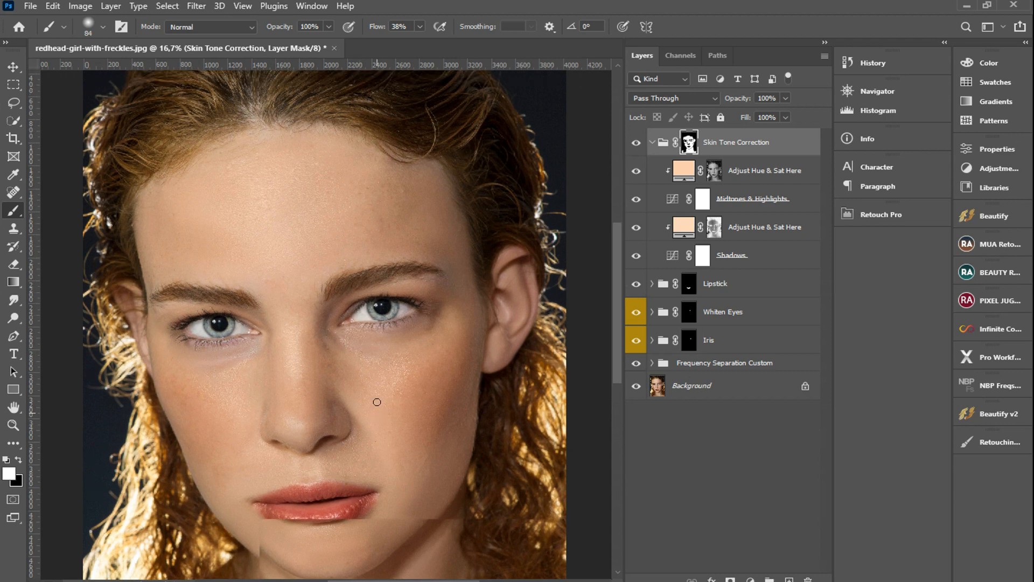
right_click(156, 295)
drag(251, 310, 267, 309)
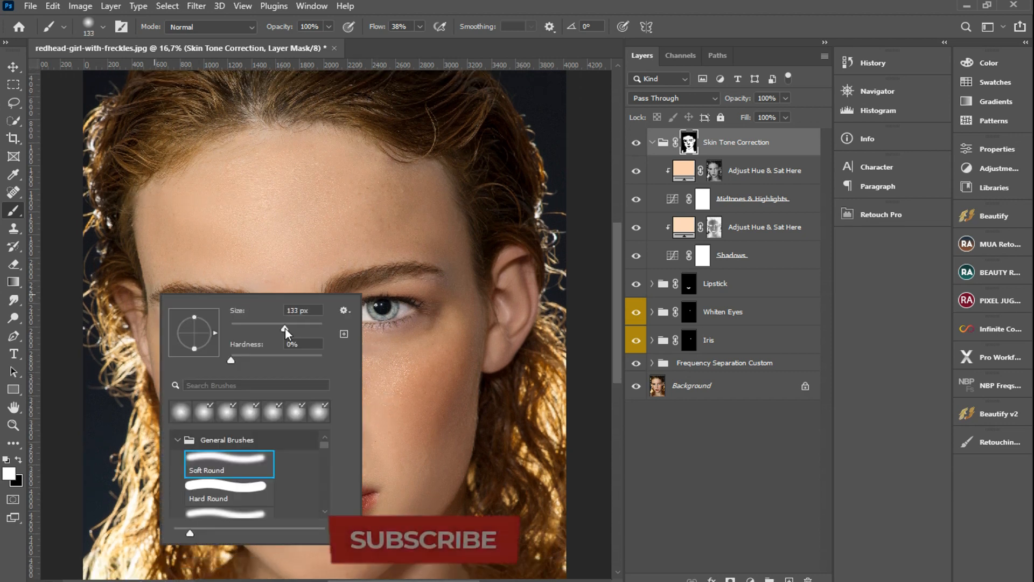
key(Return)
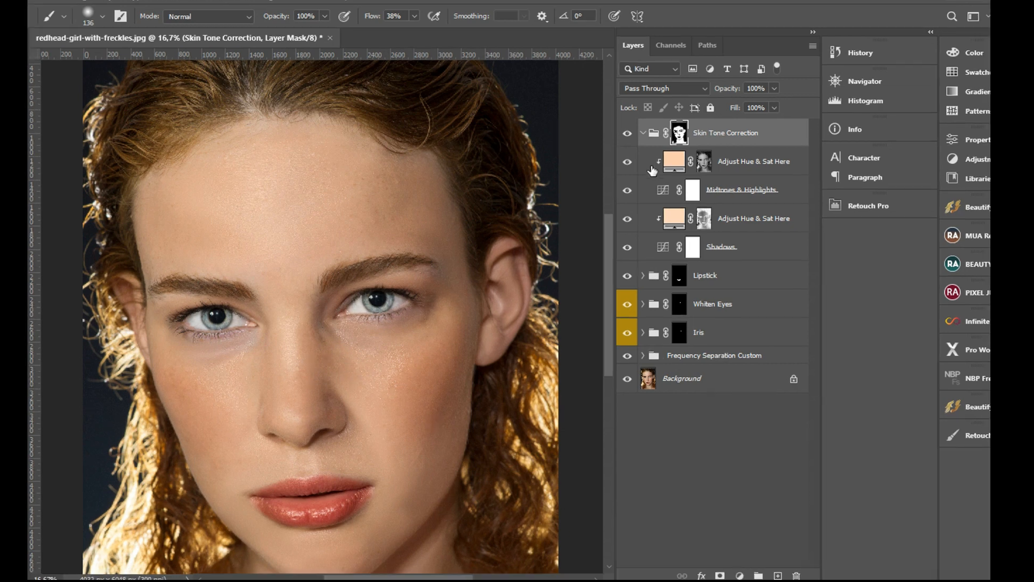
Step: Collapse the Skin Tone Correction group and toggle its visibility and that of the Whiten Eyes and Iris groups to compare each effect
click(644, 134)
click(629, 138)
click(629, 138)
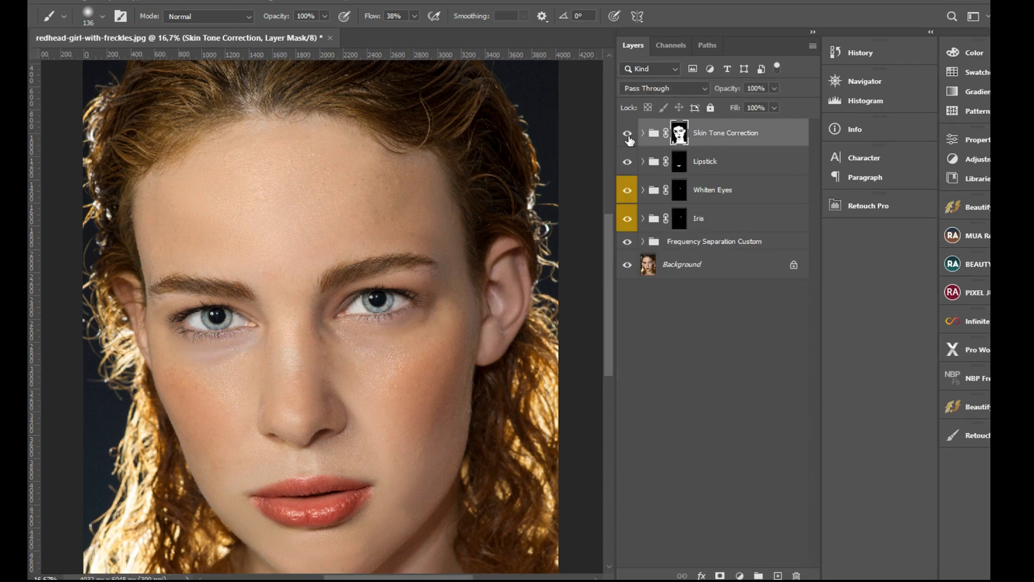
click(628, 138)
click(628, 138)
click(628, 135)
click(628, 192)
click(629, 194)
click(628, 219)
click(628, 218)
Step: Select all retouching groups from Frequency Separation Custom up to Skin Tone Correction and place them in one new group
click(725, 242)
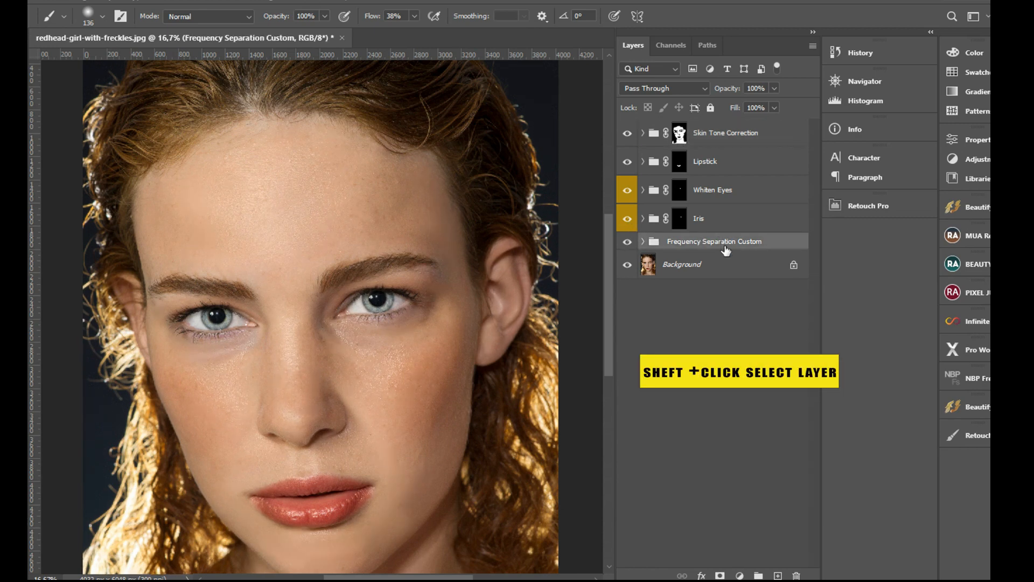
shift+click(727, 224)
shift+click(722, 196)
shift+click(719, 167)
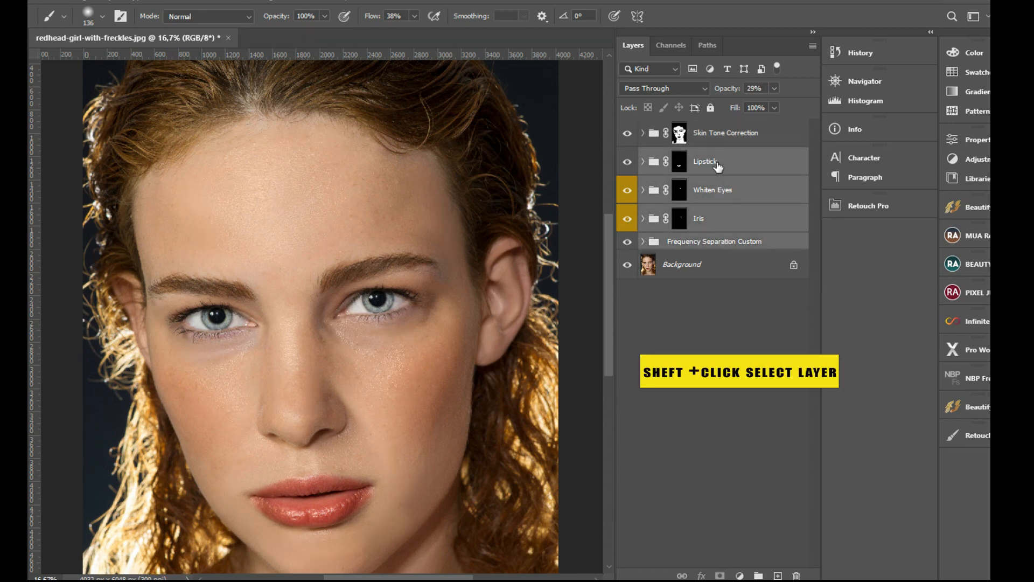
shift+click(719, 141)
drag(793, 205, 759, 575)
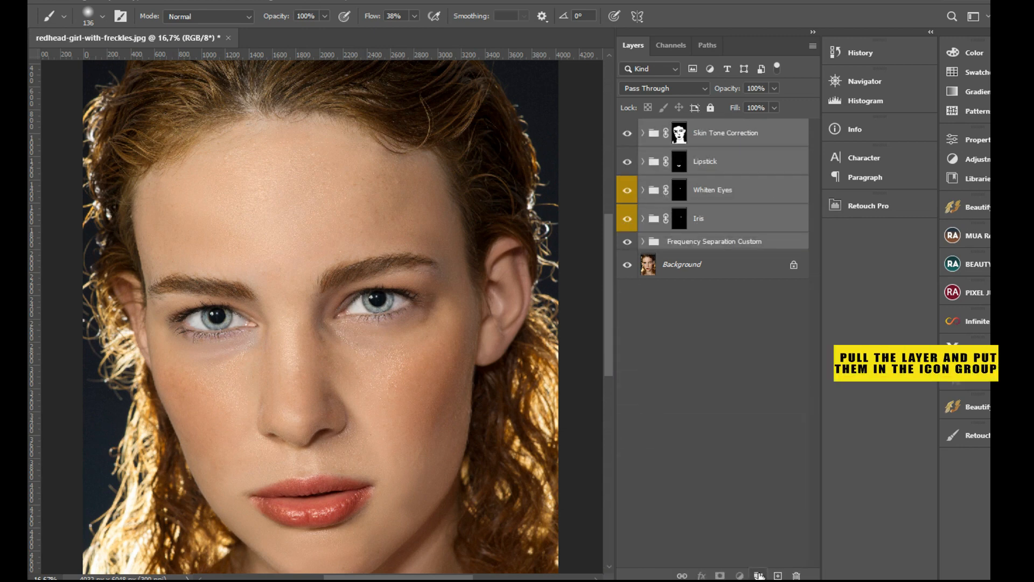
drag(772, 190, 759, 575)
Step: Hide and show the new group repeatedly to compare the portrait before and after the whole retouch
click(627, 129)
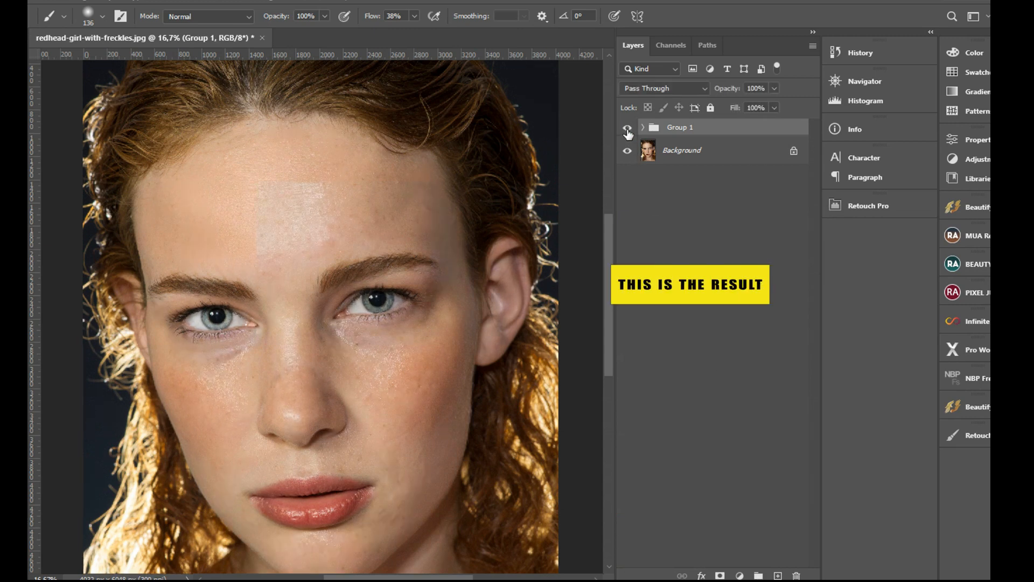
click(627, 129)
click(627, 129)
click(628, 130)
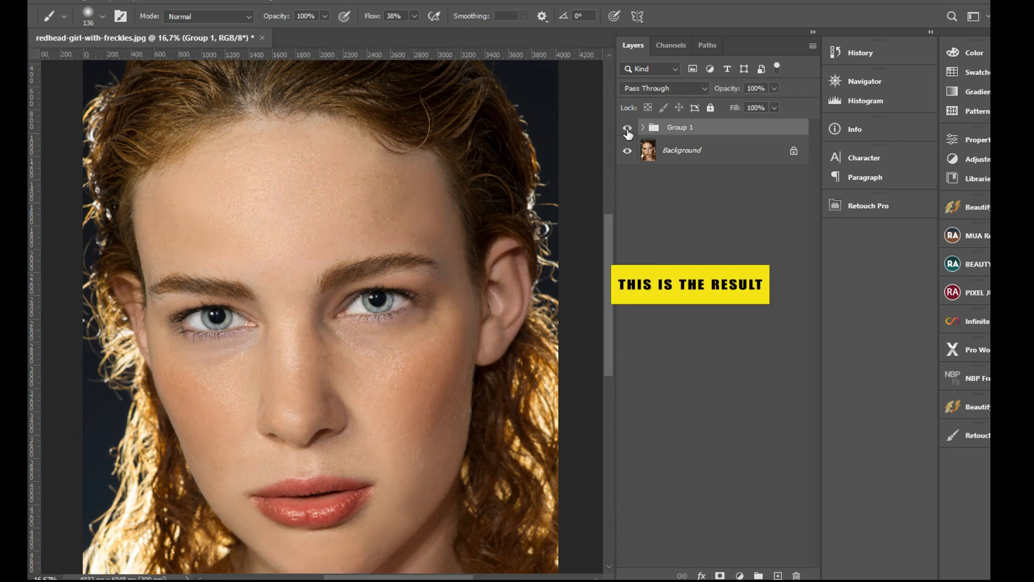
click(629, 130)
click(629, 130)
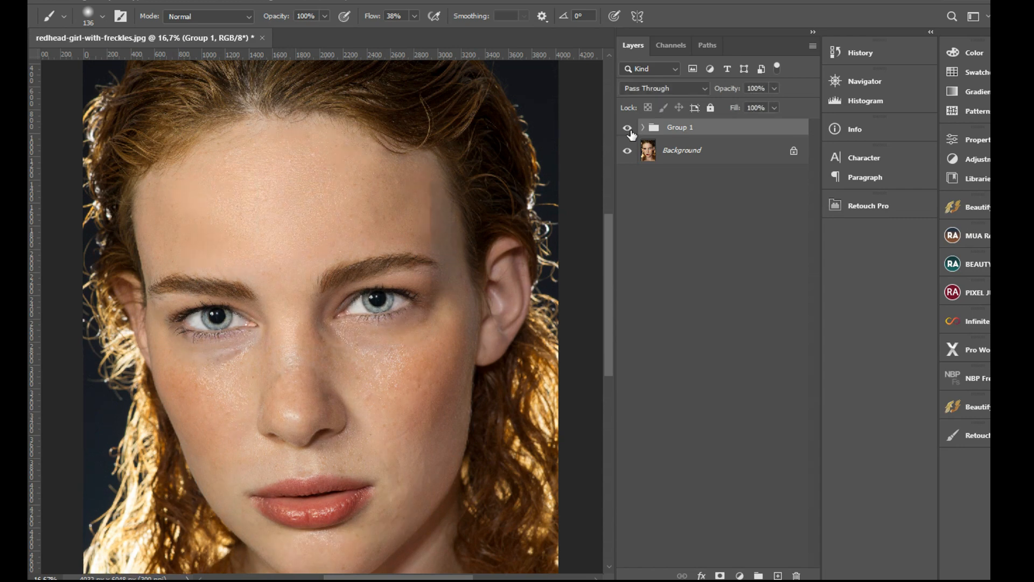